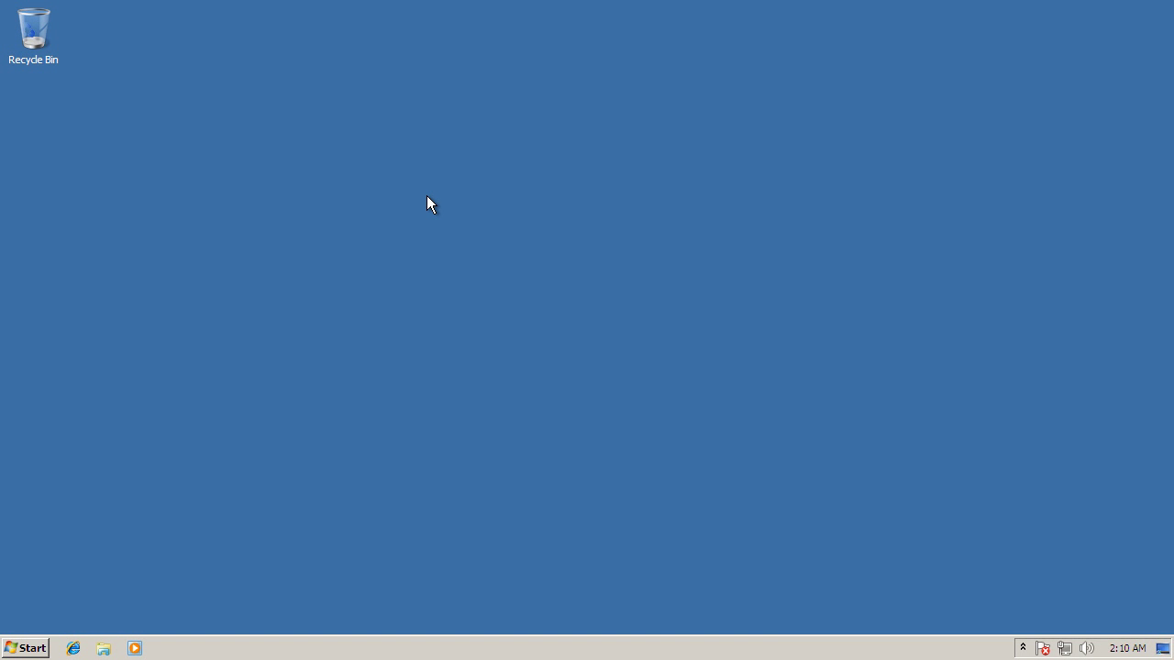
Open Internet Explorer, go to google.com and widen the browser window.
click(73, 650)
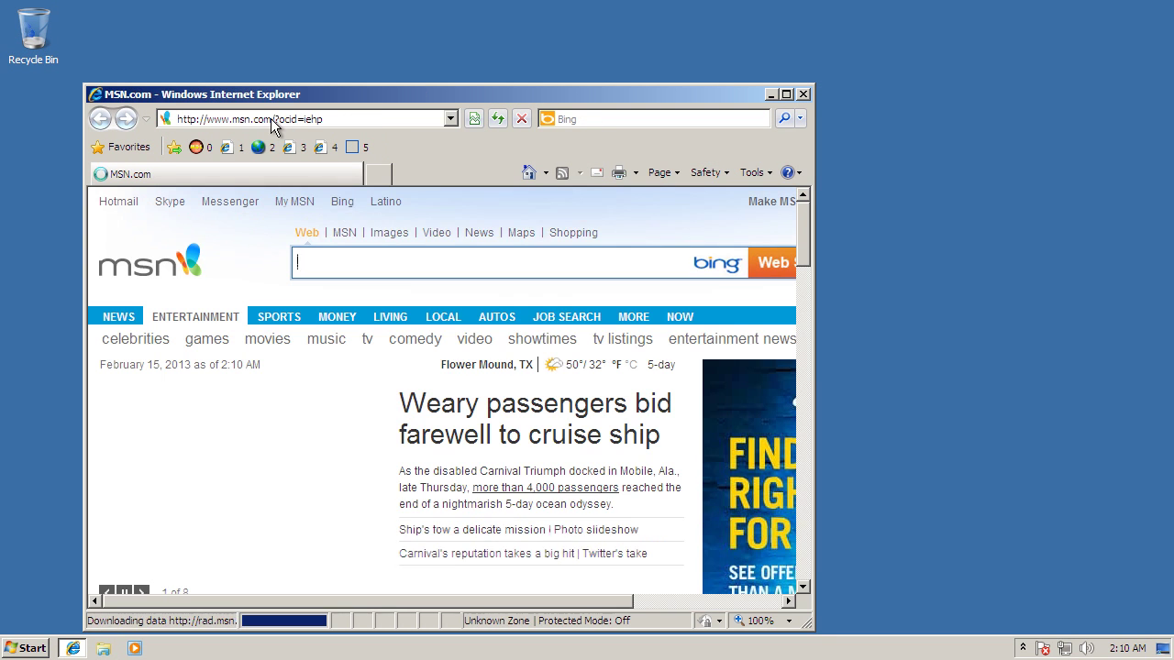
click(618, 571)
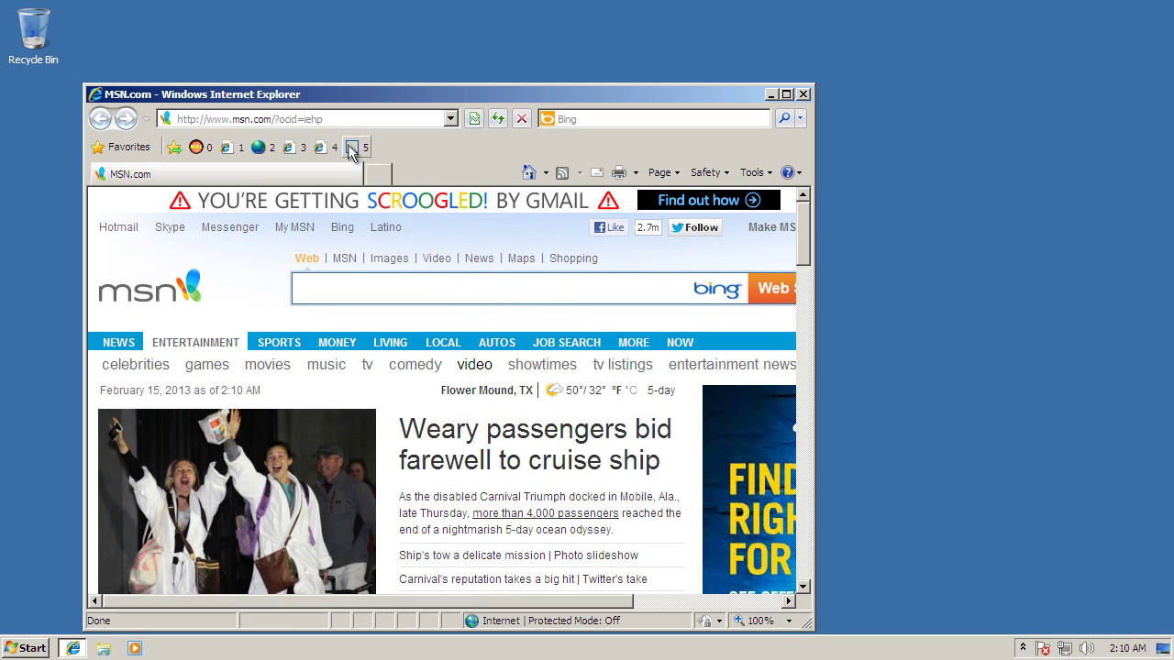
click(340, 113)
text(google.com)
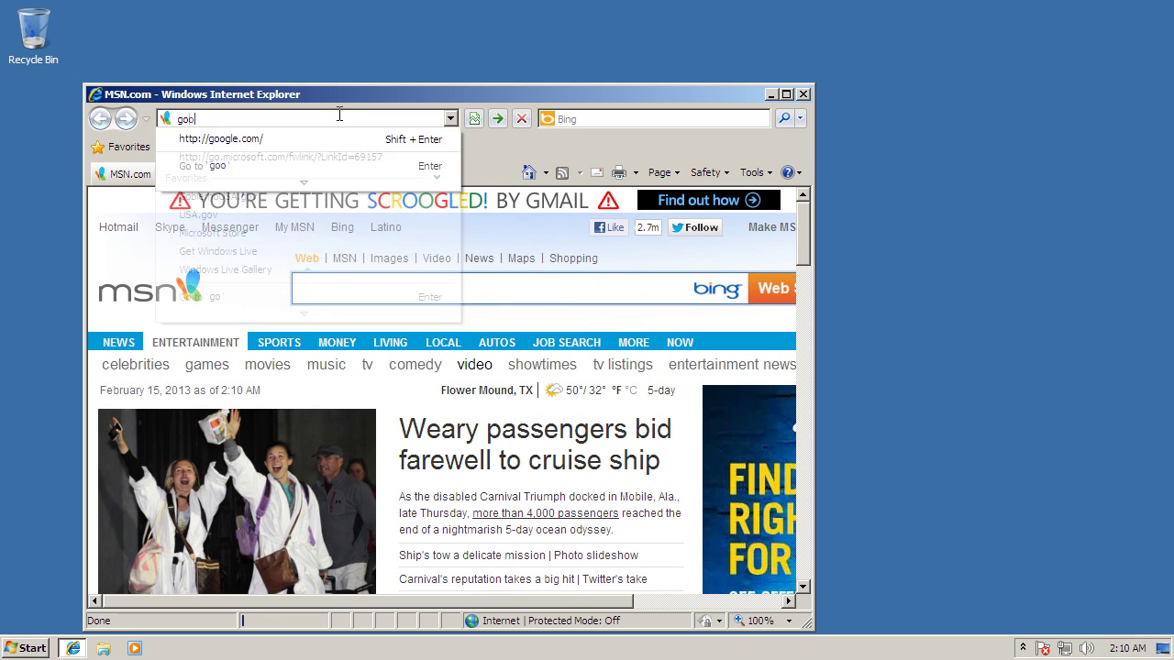
key(Return)
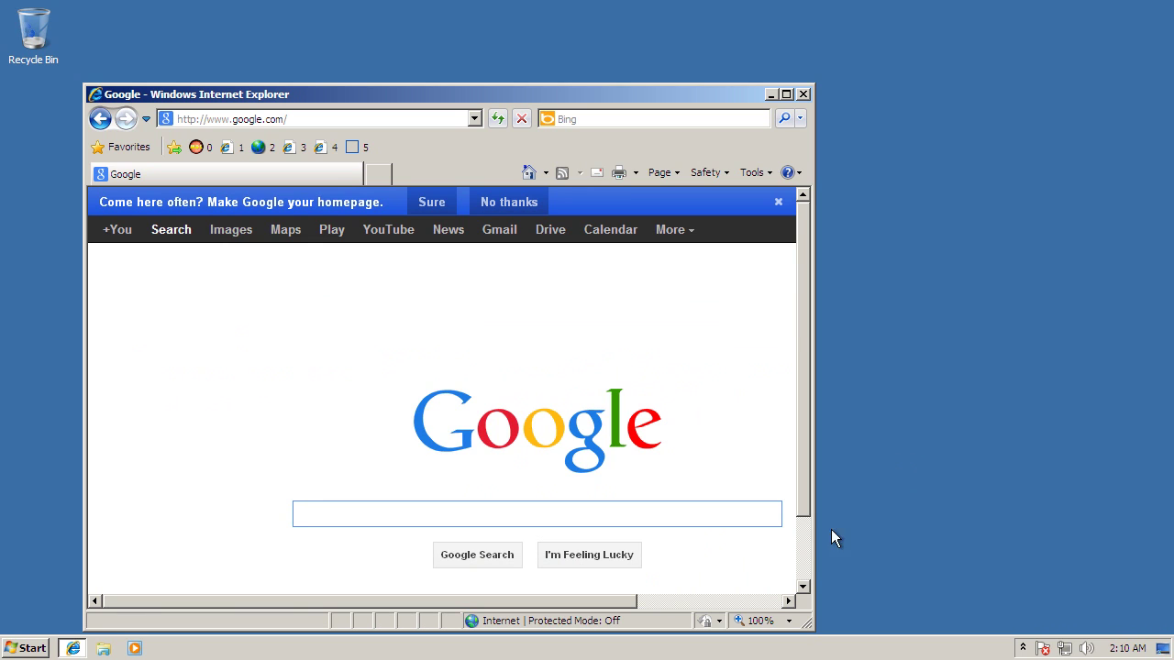
drag(811, 549, 974, 528)
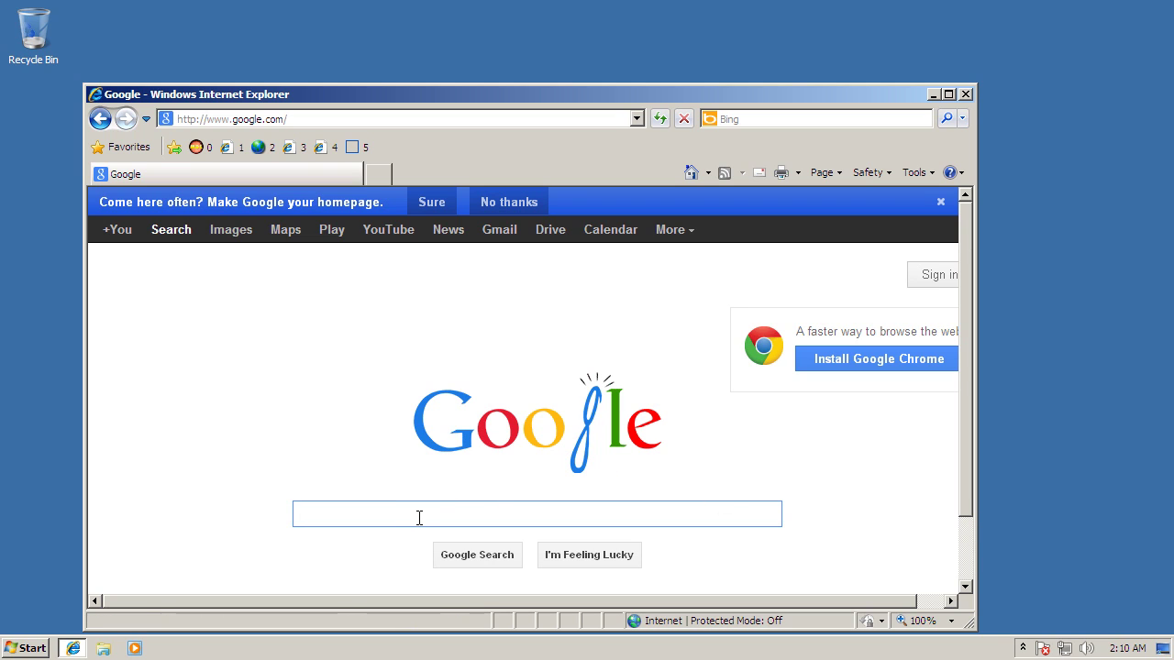
Search Google for "startuplite" and open the Malwarebytes StartUpLite product page.
text(startu)
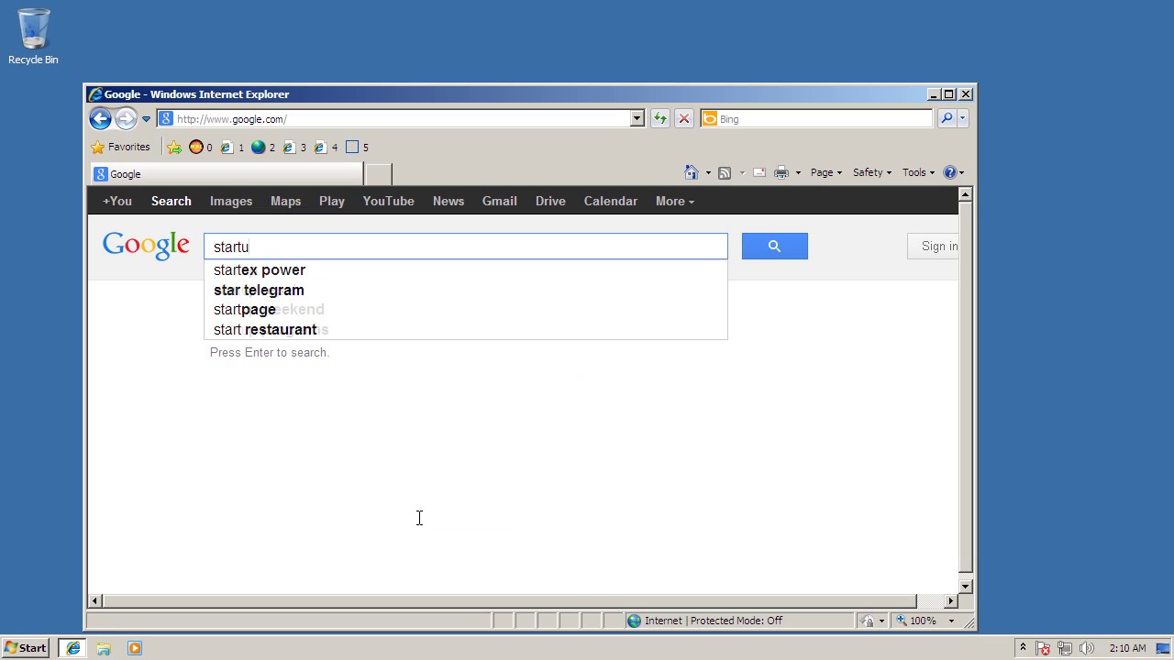
text(plite)
key(Return)
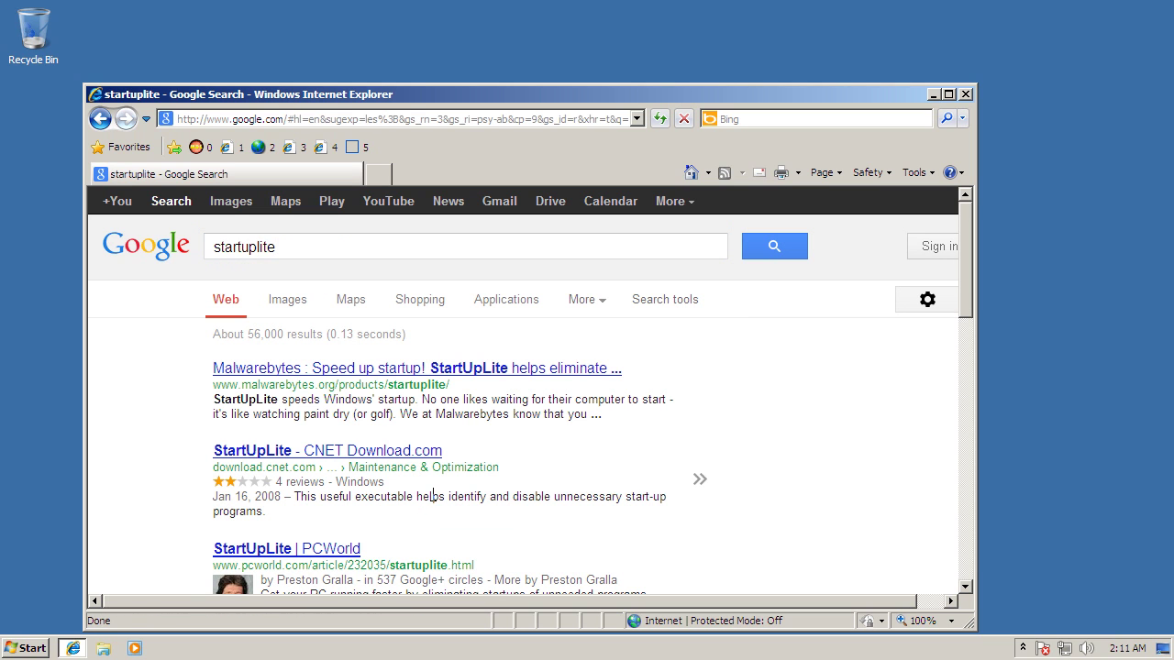
click(285, 369)
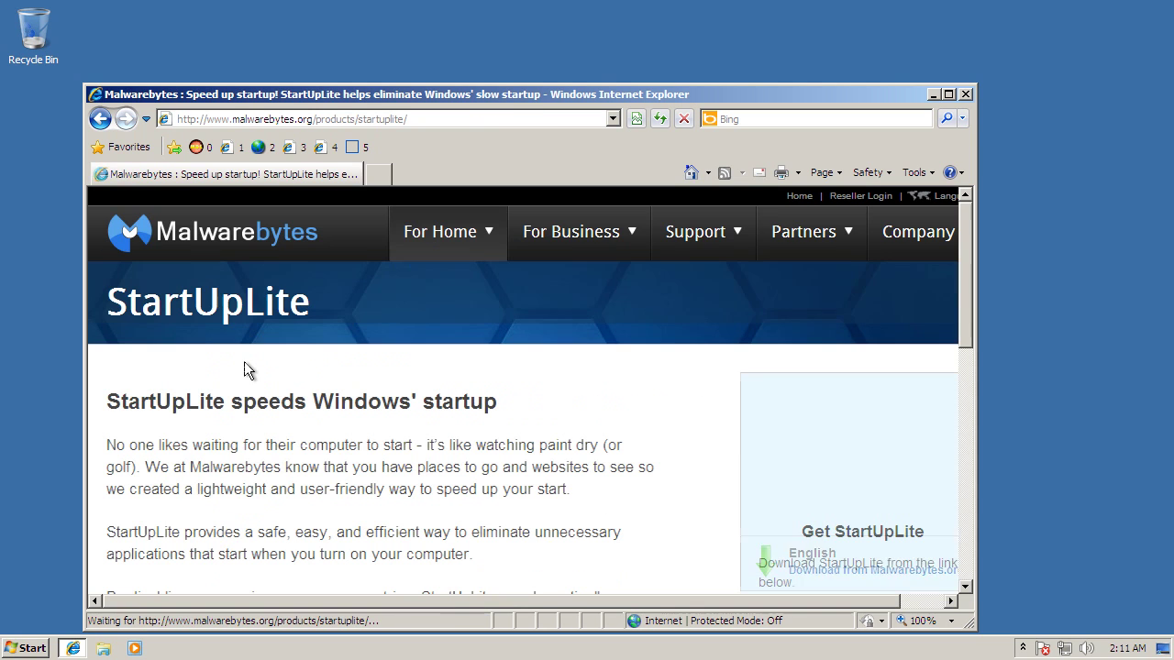
Download startuplite-setup-1.07.exe from Malwarebytes.org and save it to the Desktop.
scroll(303, 381, down, 3)
scroll(357, 398, up, 1)
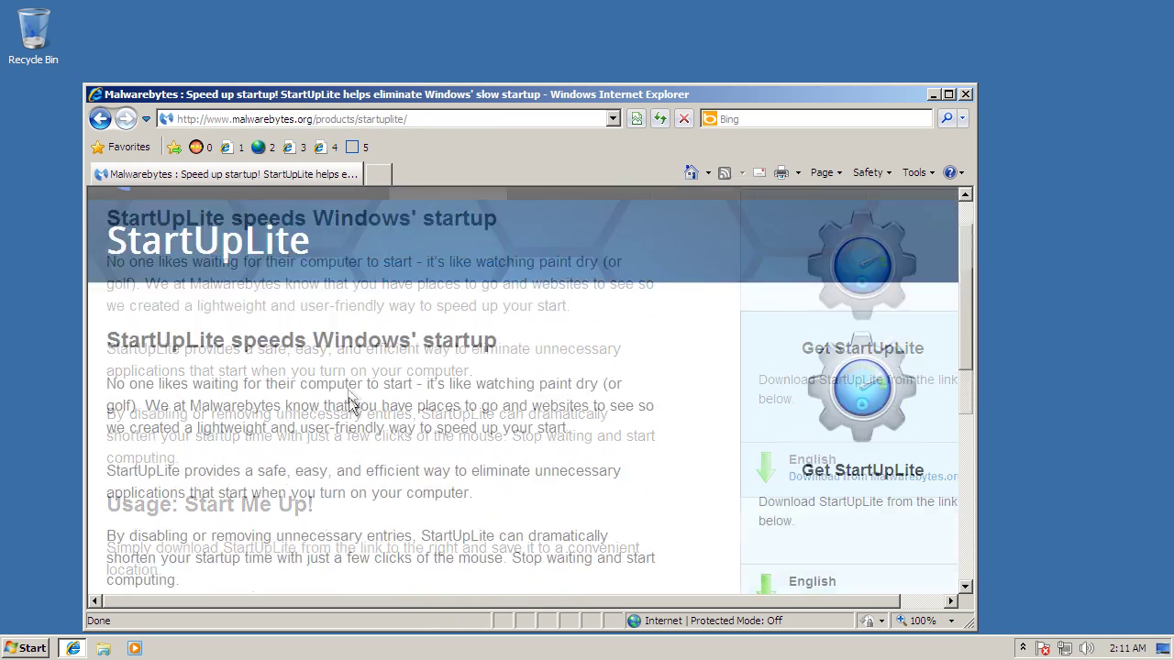
scroll(355, 412, up, 1)
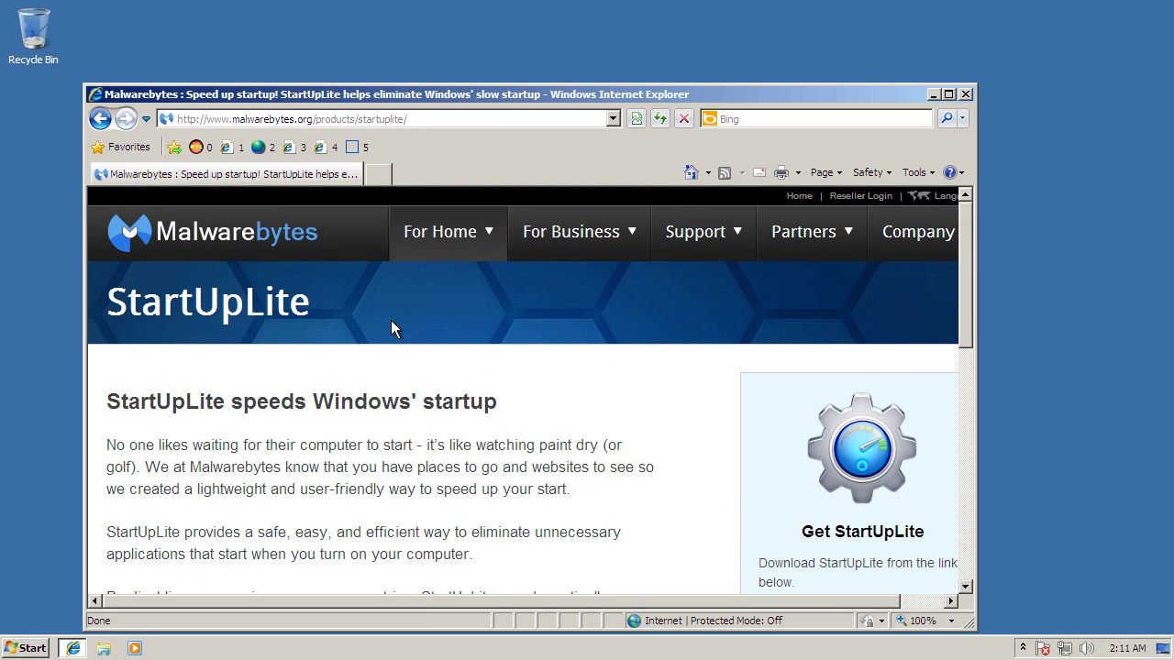
middle_click(460, 403)
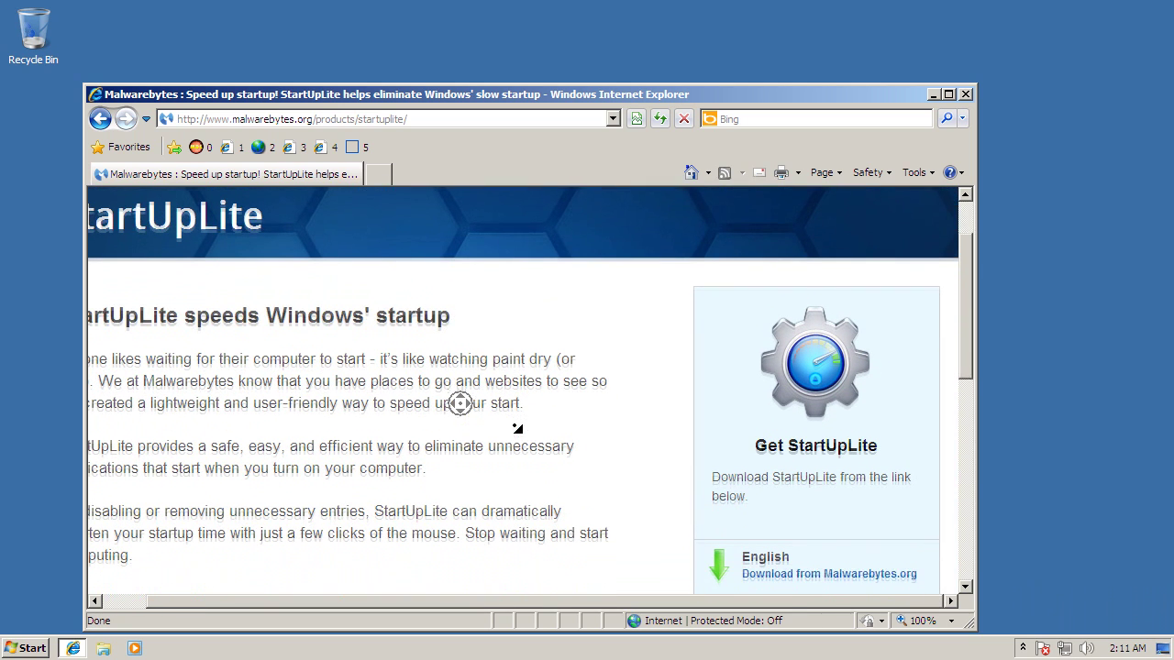
middle_click(756, 539)
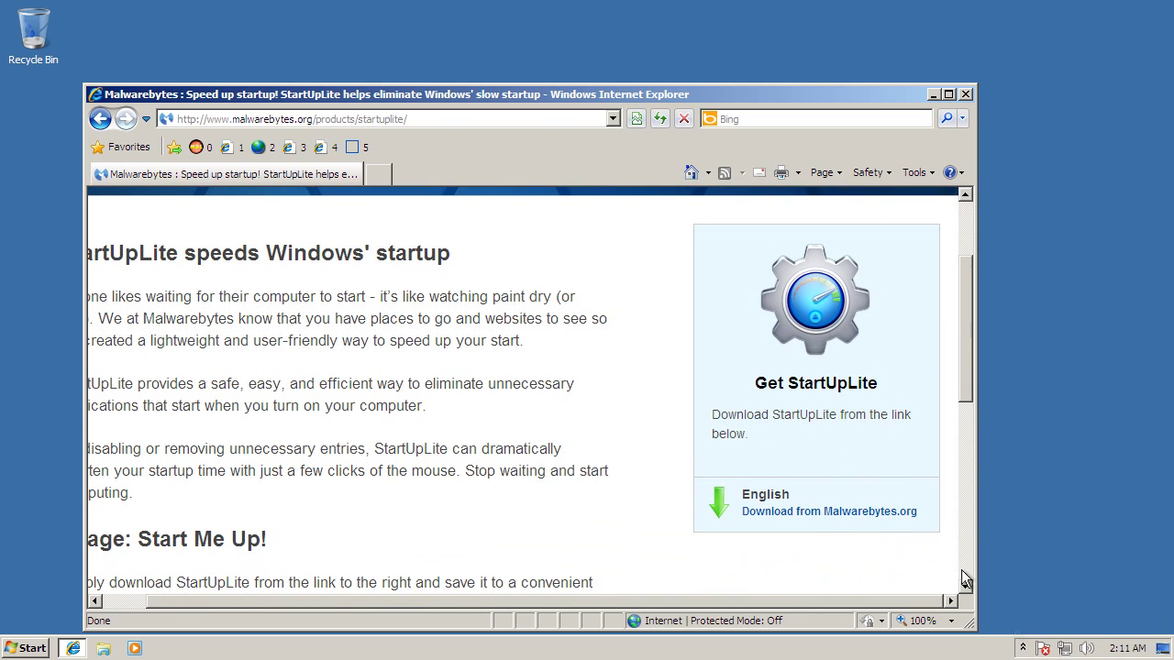
click(837, 514)
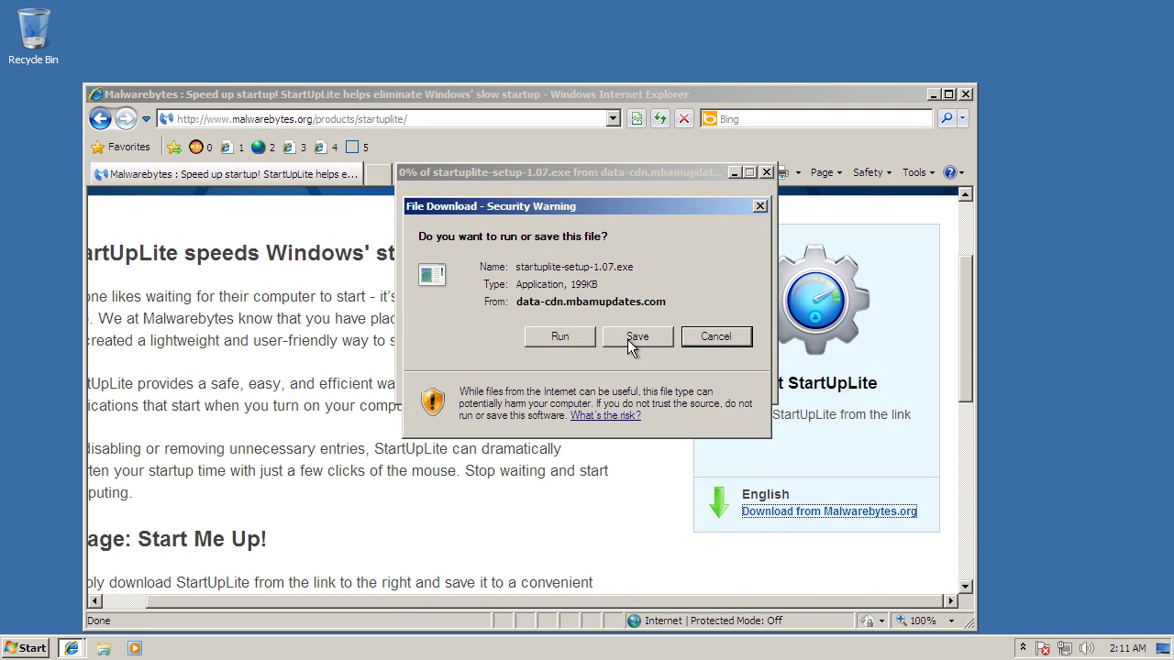
click(627, 337)
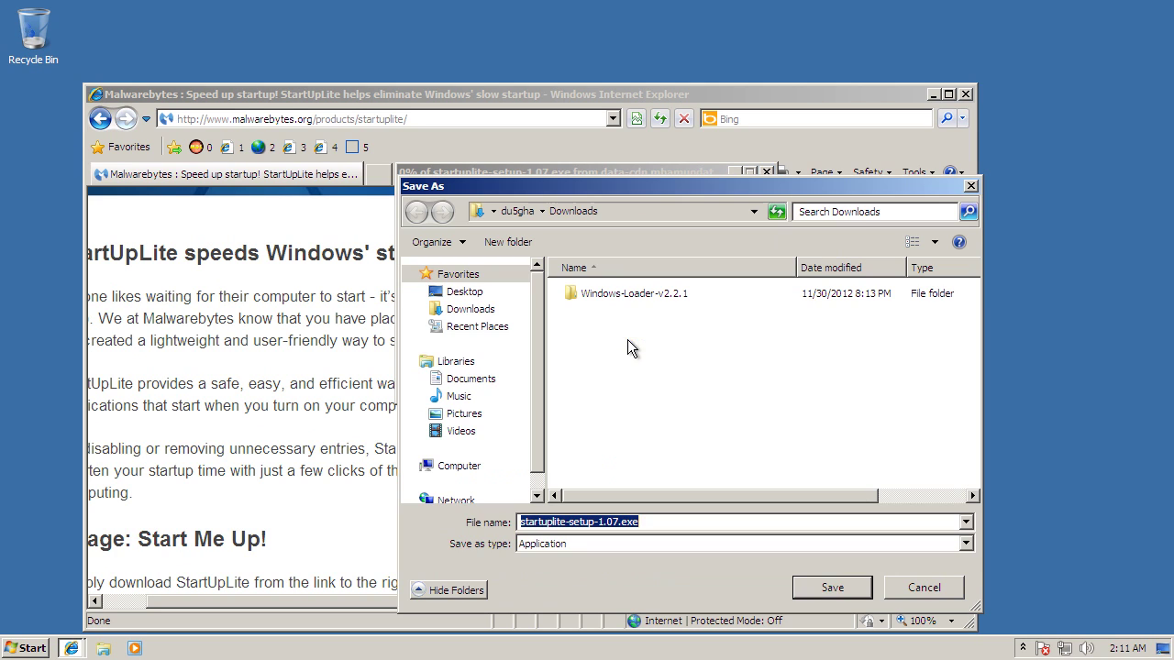
click(482, 294)
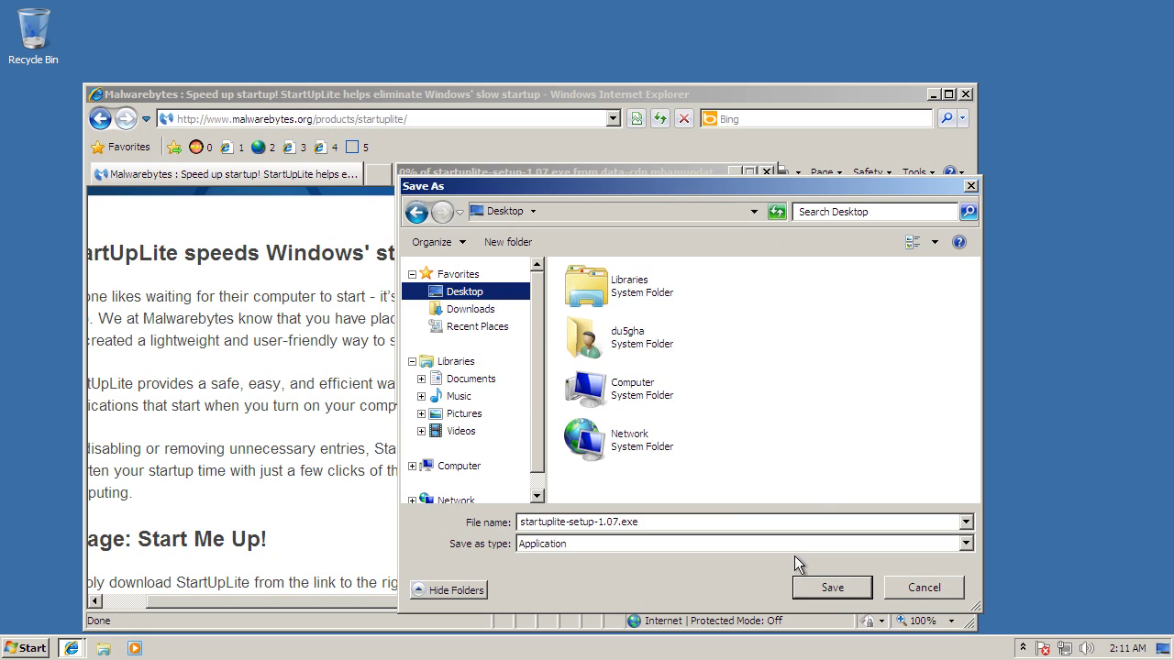
click(832, 587)
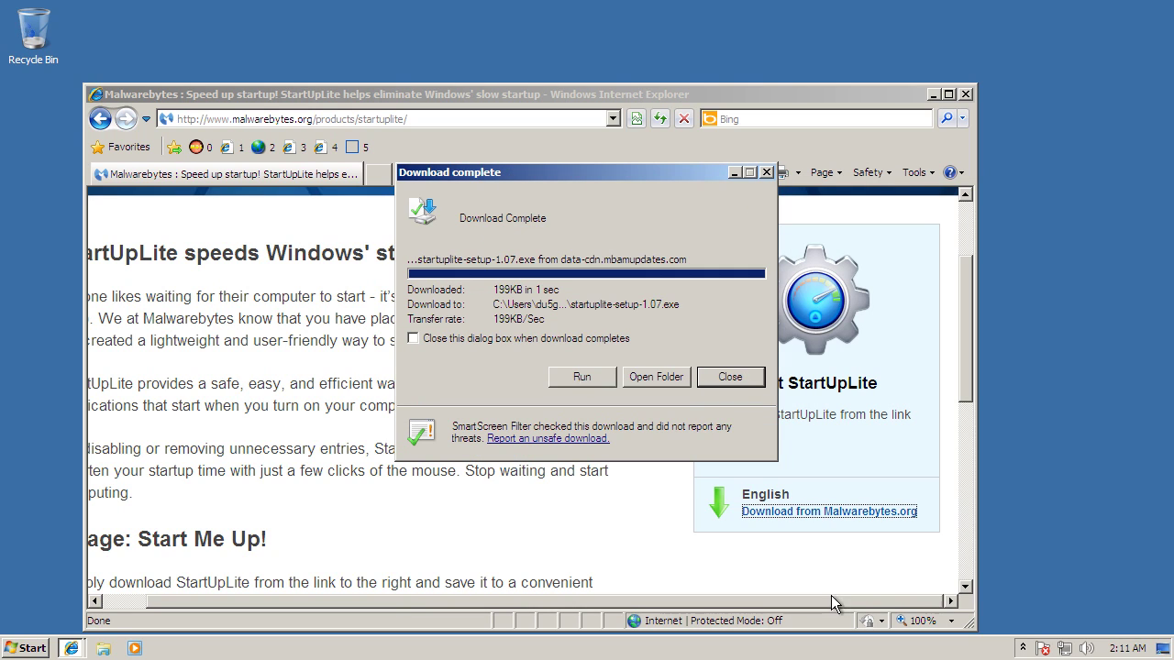
click(708, 377)
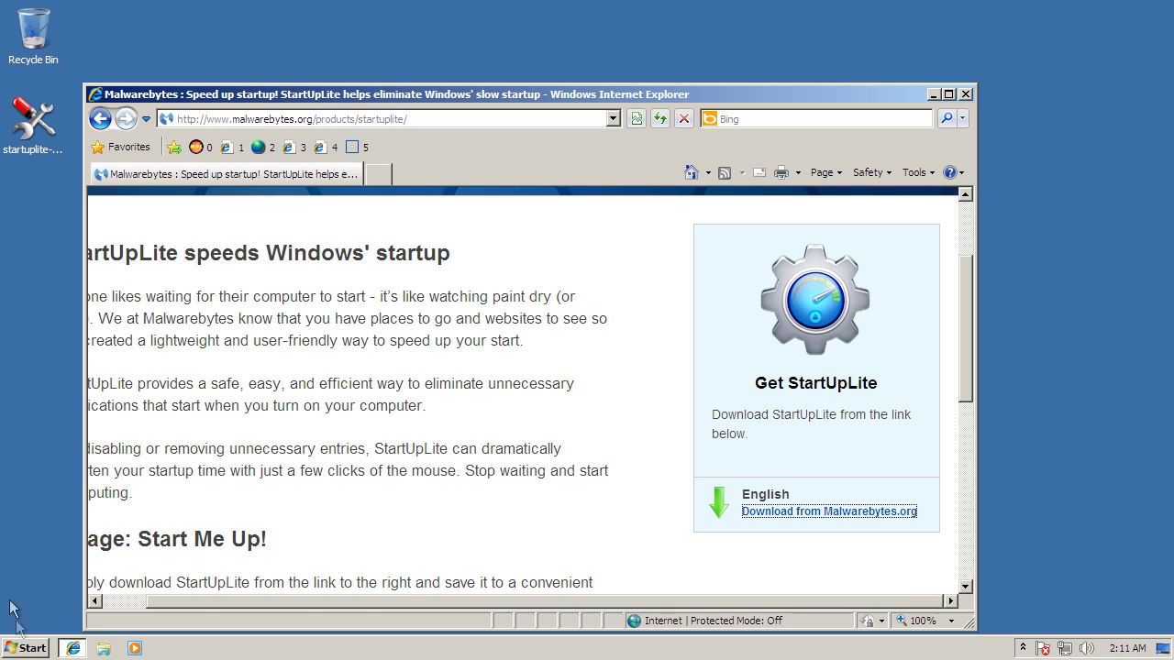
Run msconfig, review the programs listed as startup items, and leave System Configuration without changes.
click(26, 650)
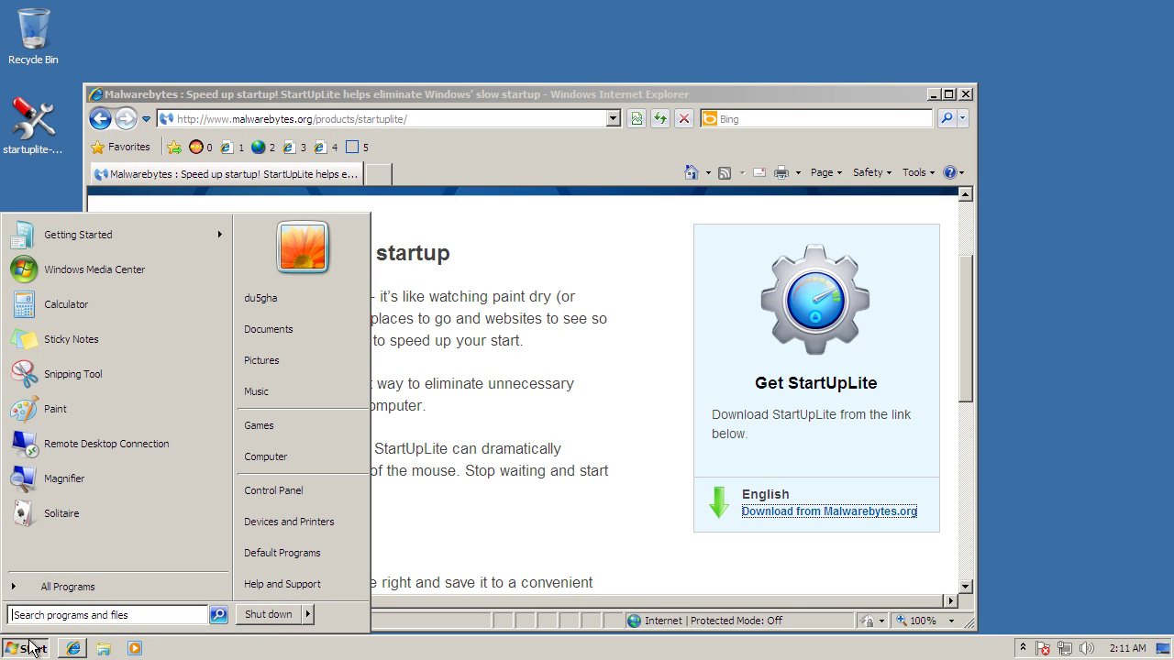
text(msconfig)
key(Return)
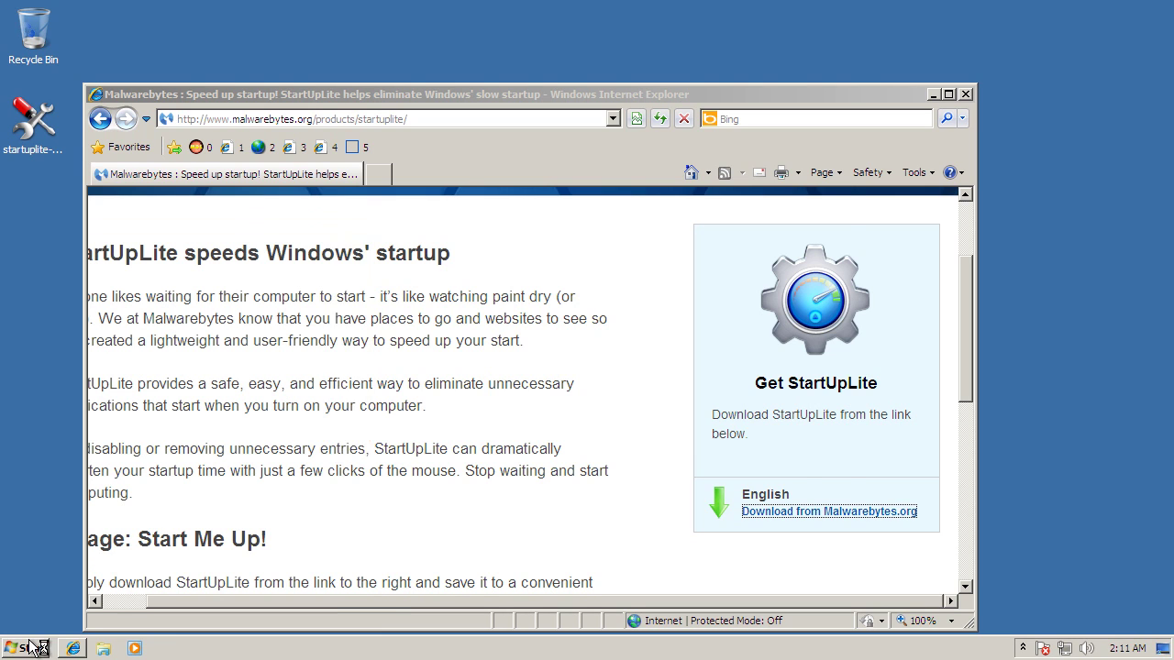
click(486, 180)
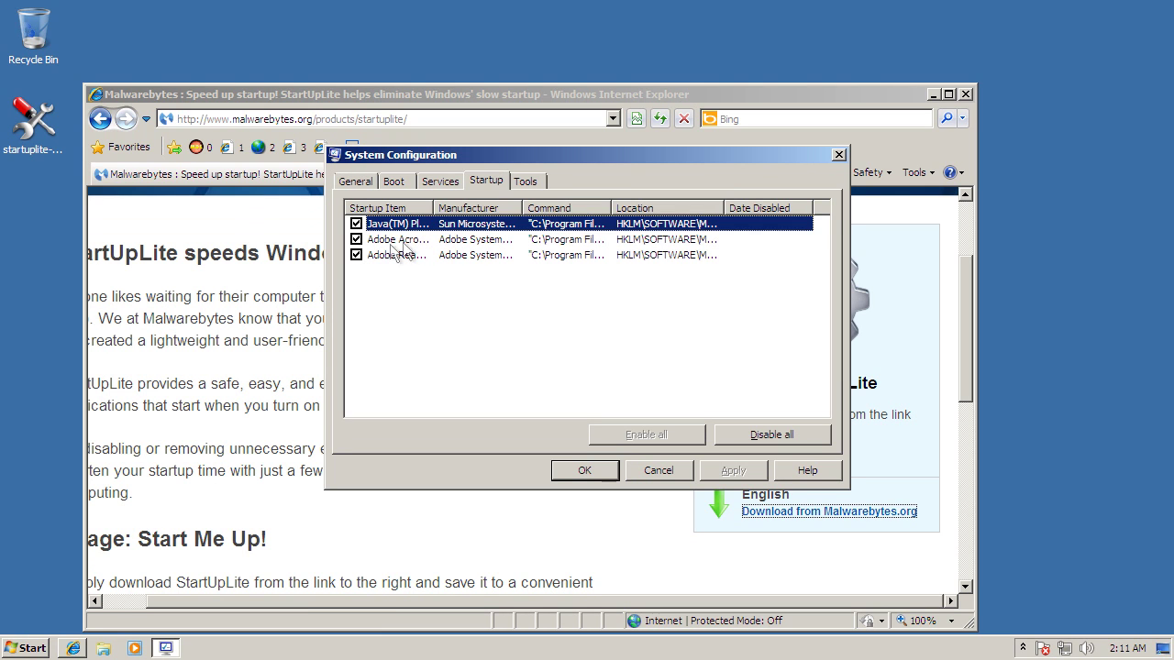
click(648, 470)
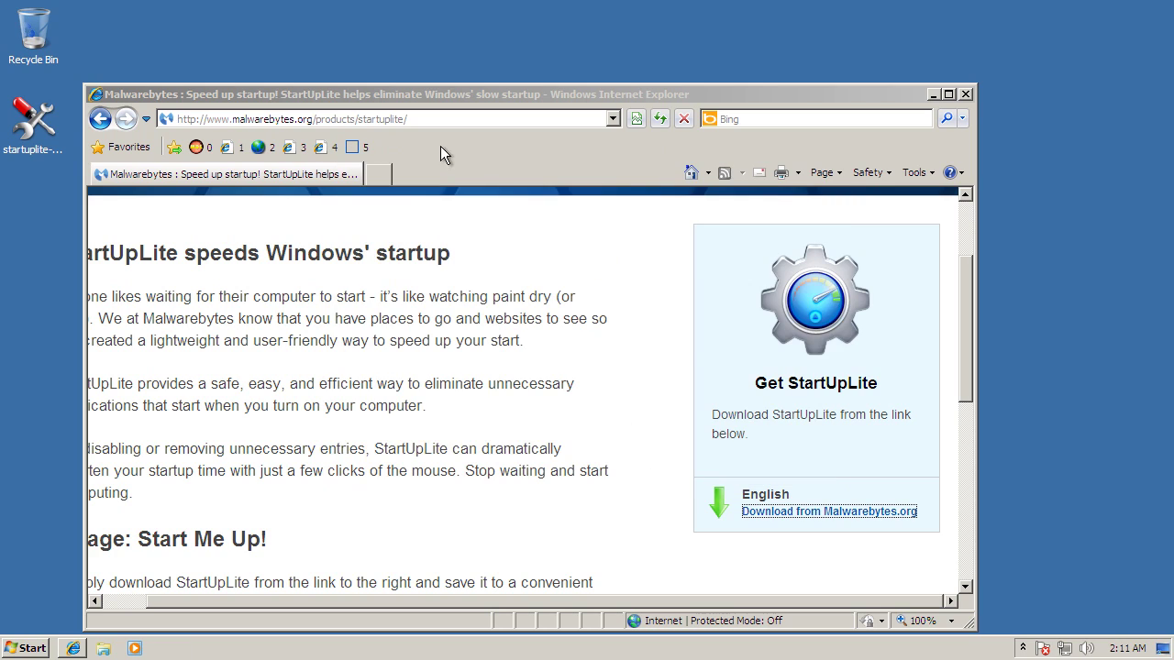
Download iTunes for Windows from apple.com/itunes and finish its installation, leaving it set to open after the installer exits.
click(437, 119)
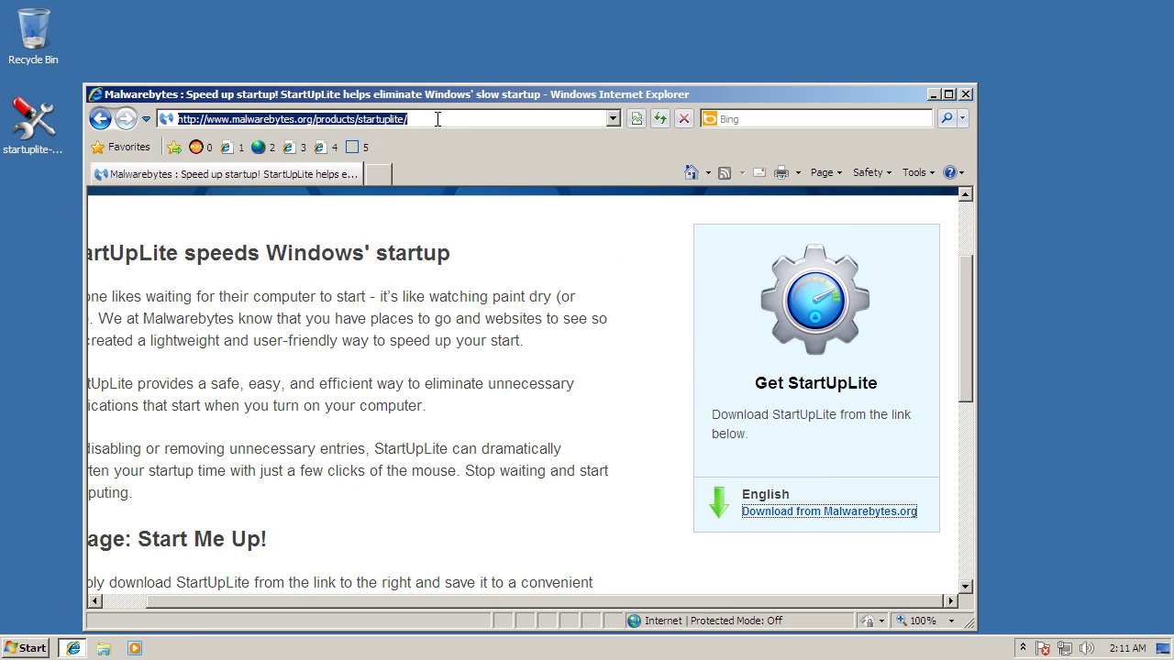
text(apple.c)
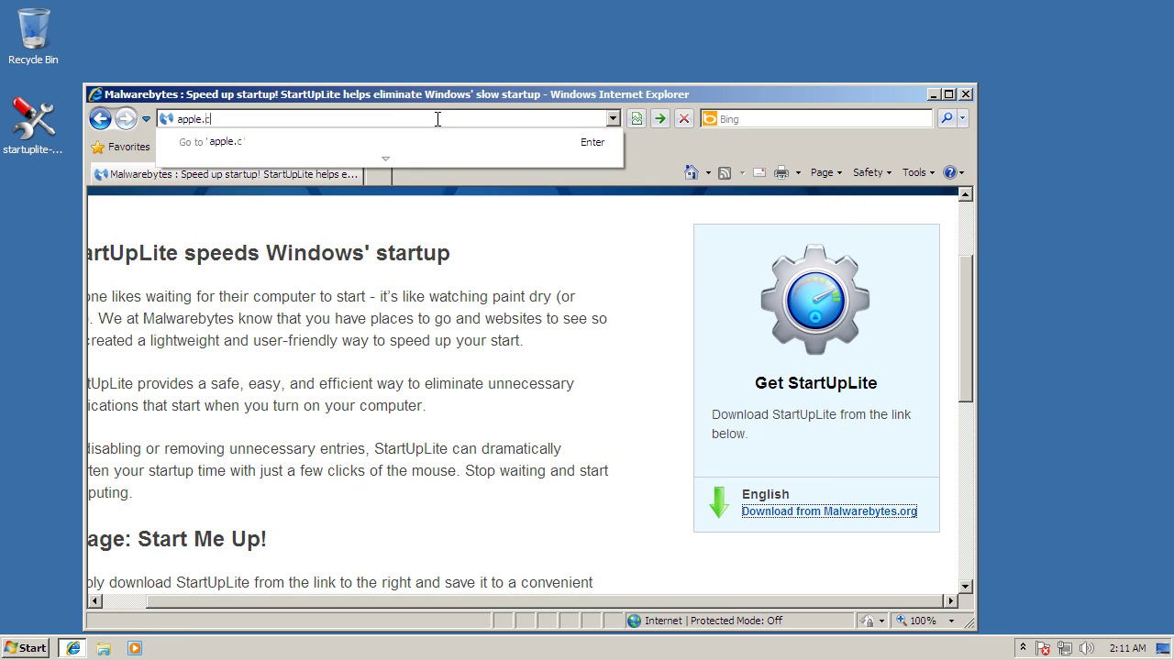
text(om/itunes)
key(Return)
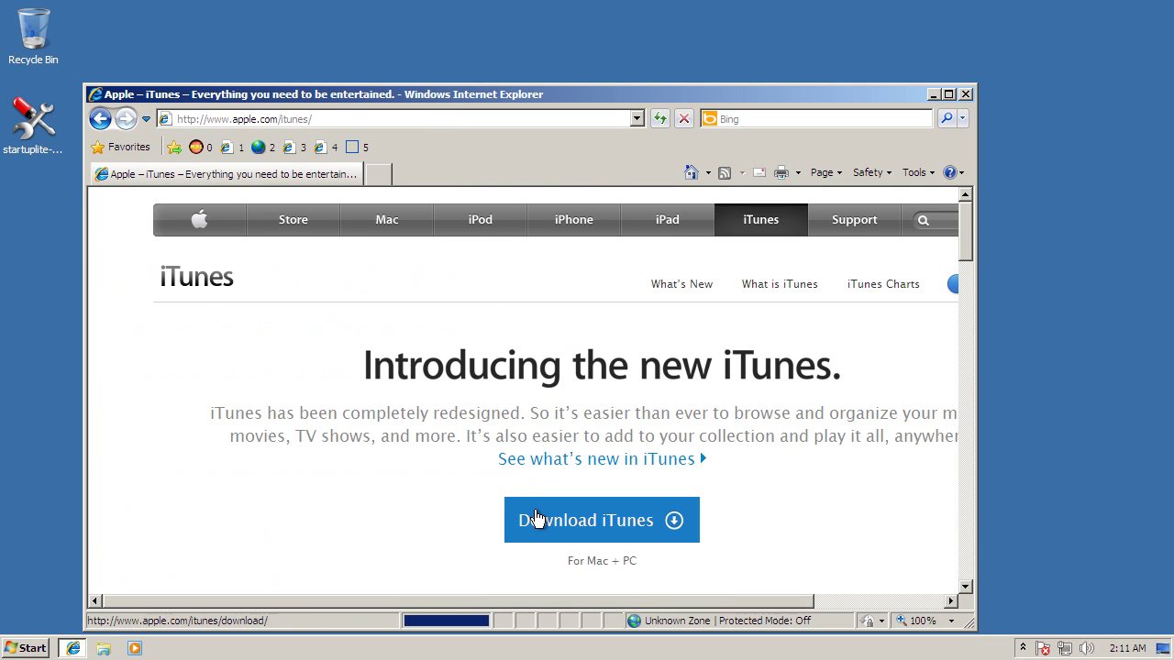
click(536, 519)
scroll(366, 417, down, 3)
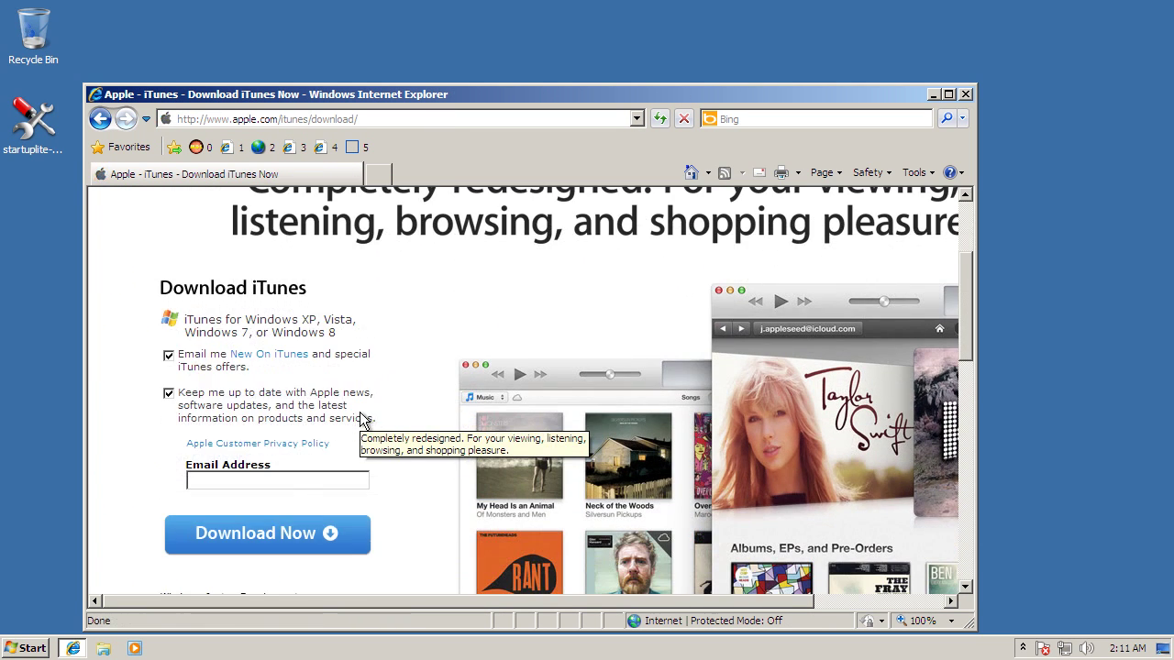
click(308, 546)
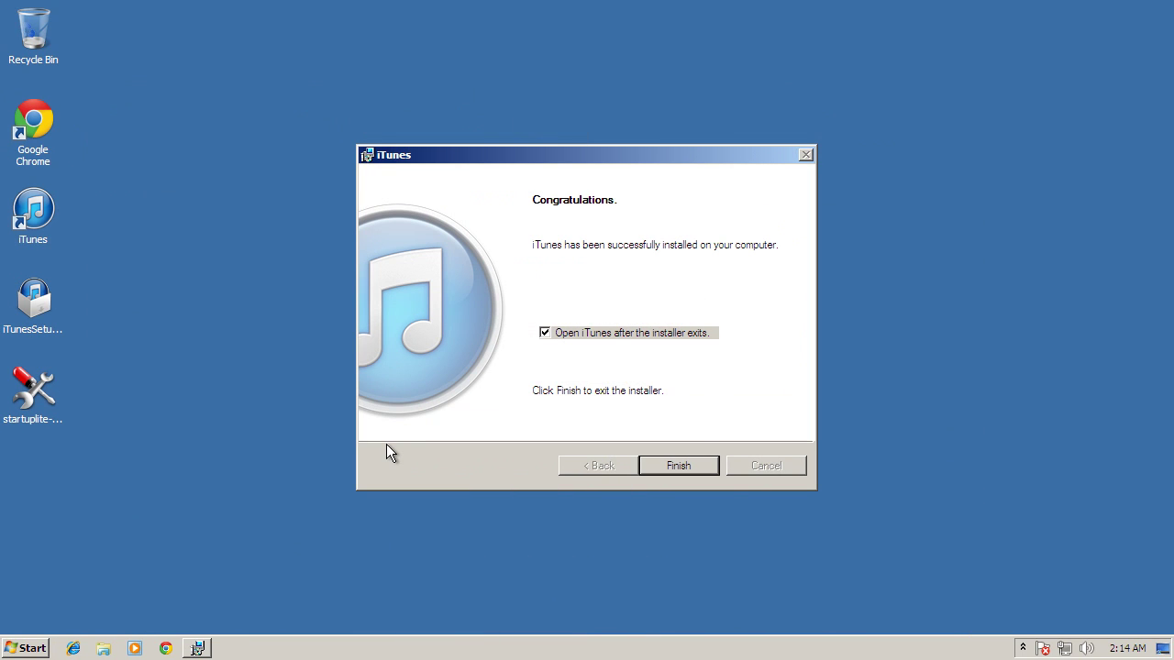
click(679, 466)
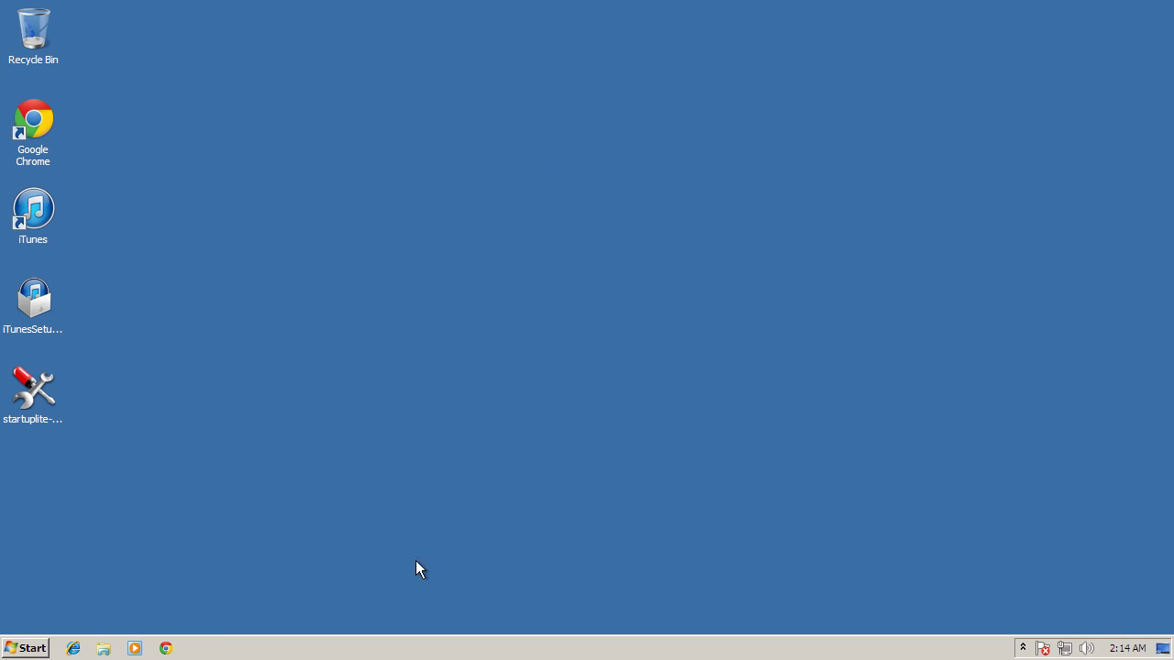
Run msconfig again and check the startup items for entries added by the iTunes installation.
click(39, 648)
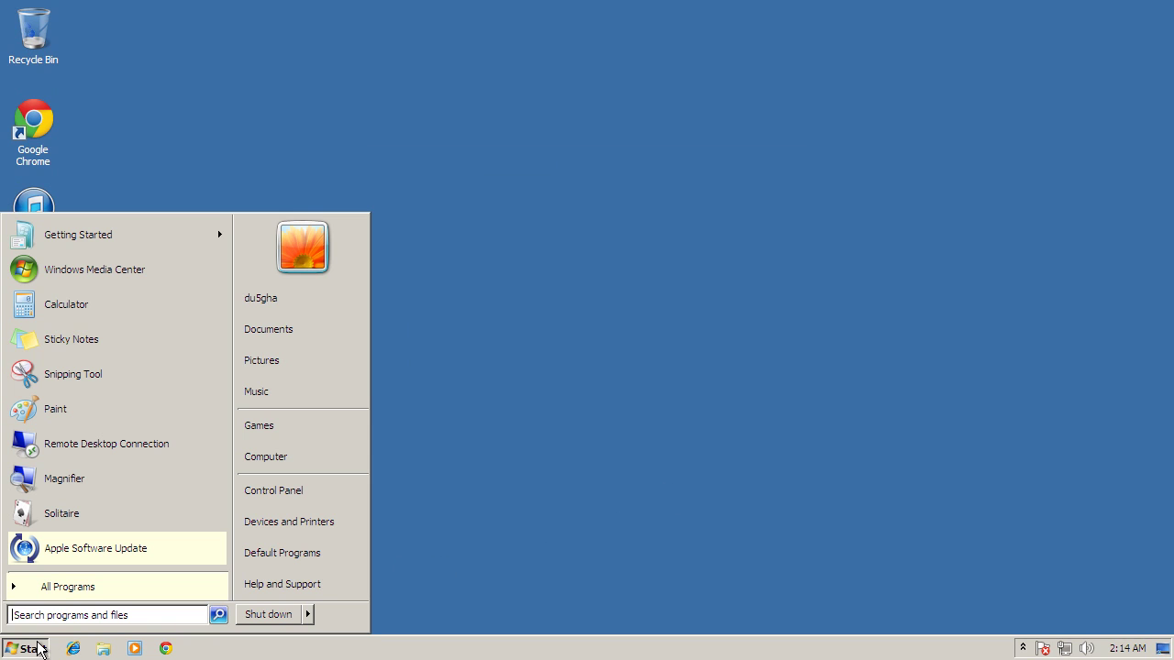
text(msconfig)
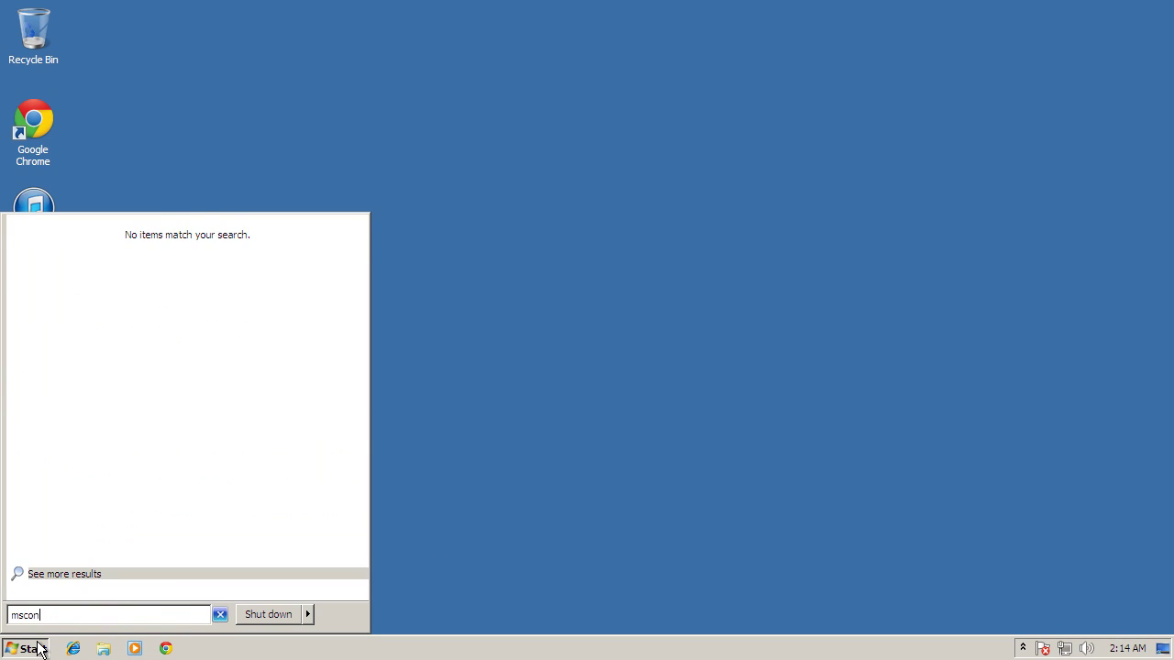
key(Return)
click(478, 184)
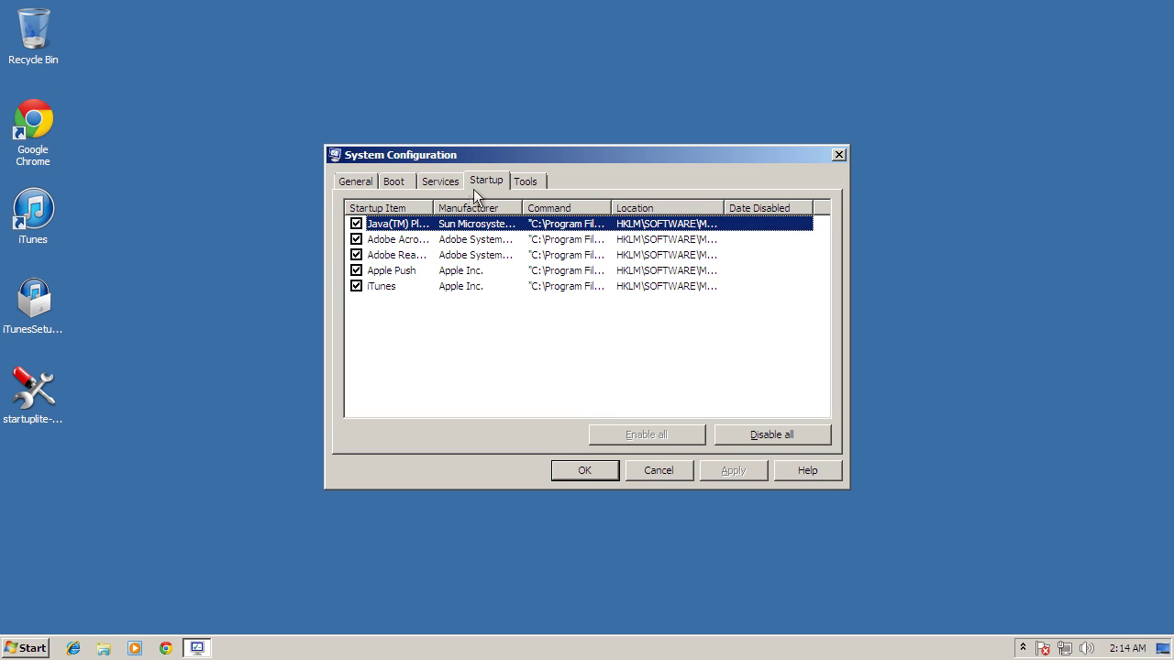
click(426, 337)
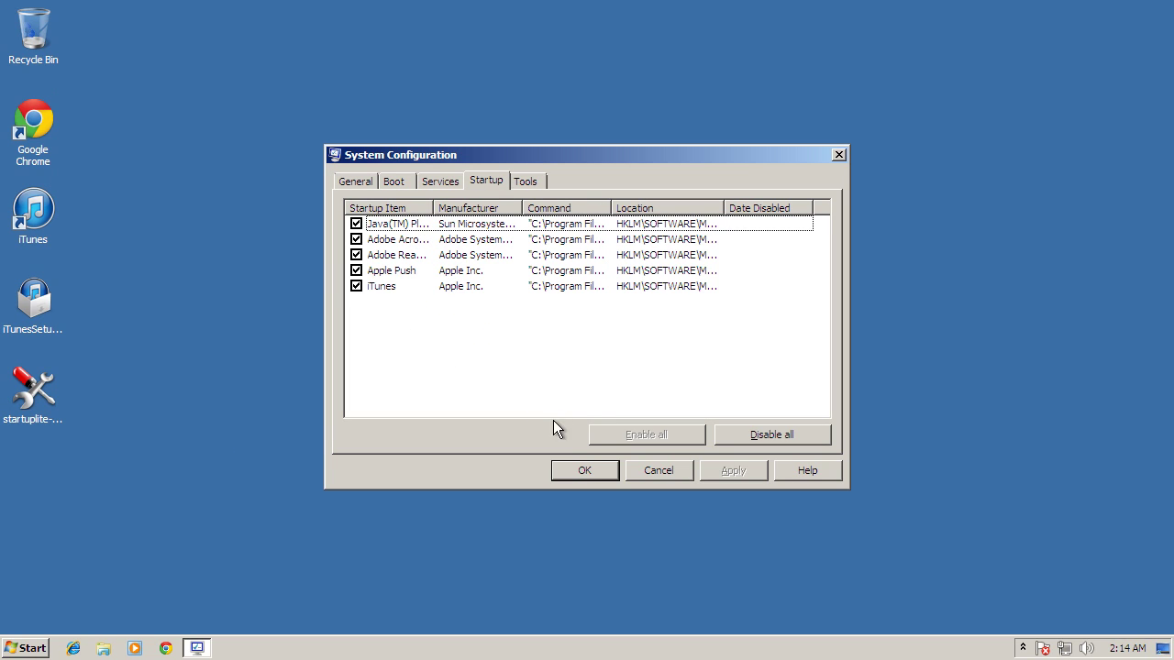
Open Google Chrome and start a browser update from its About Google Chrome page.
double_click(43, 143)
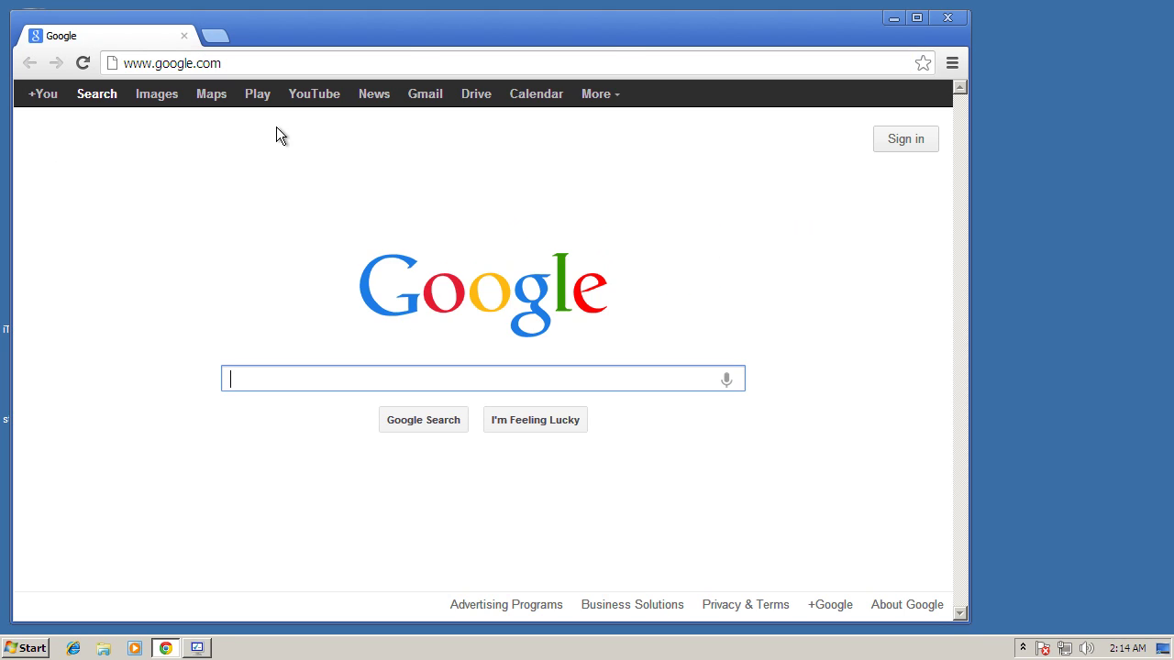
click(950, 64)
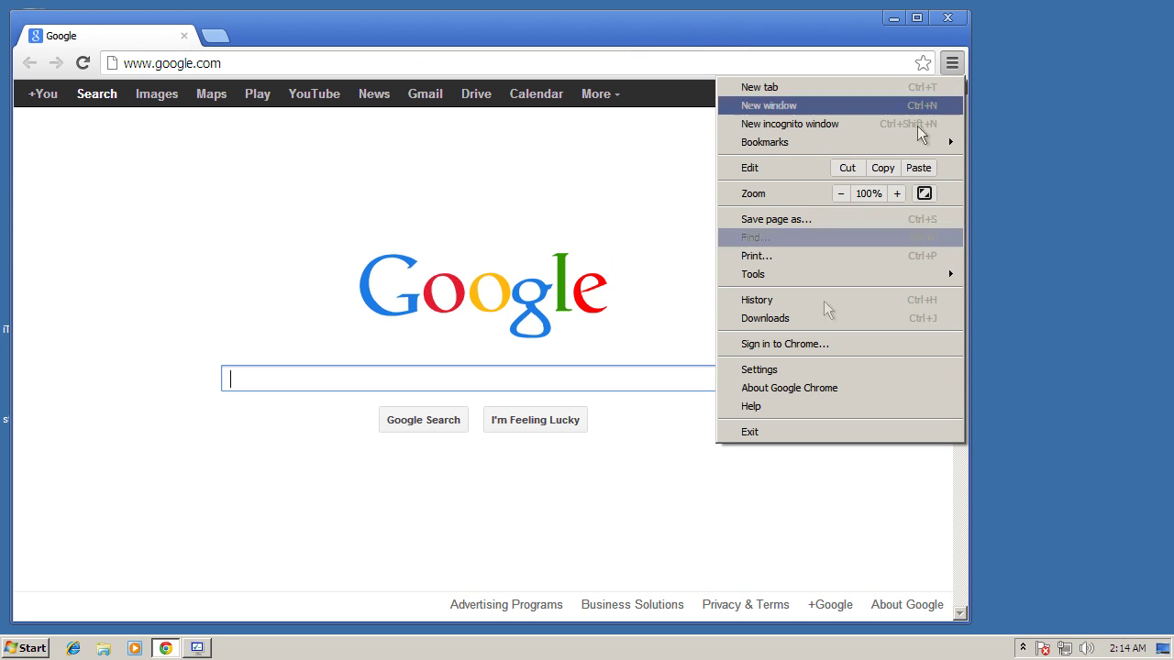
click(756, 388)
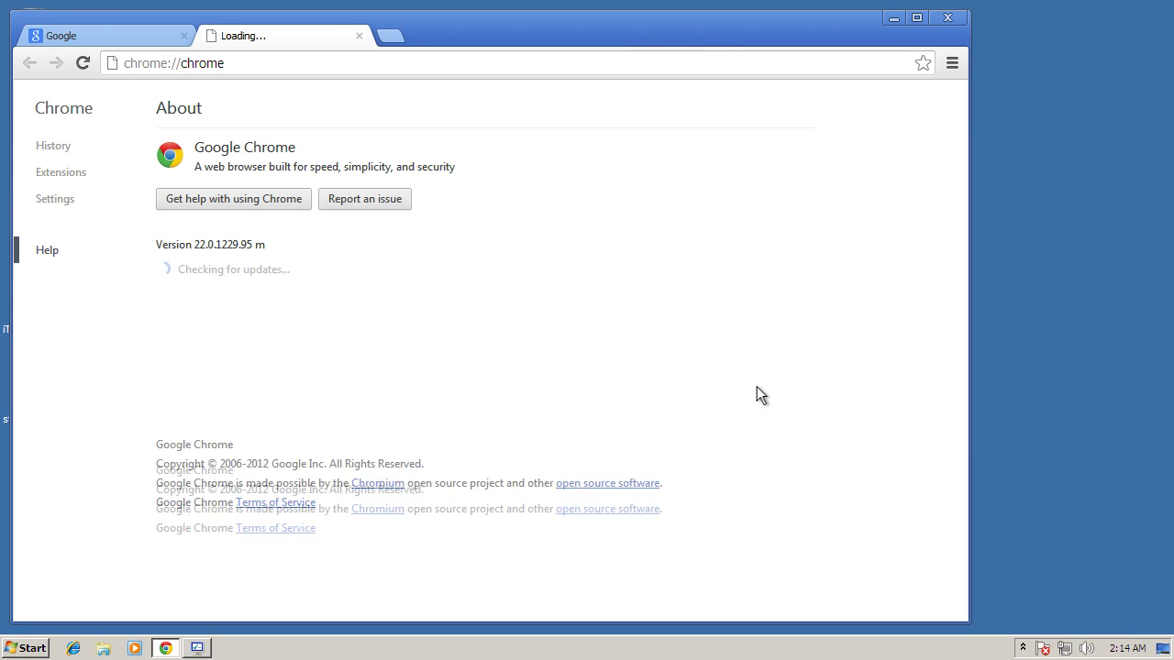
triple_click(161, 273)
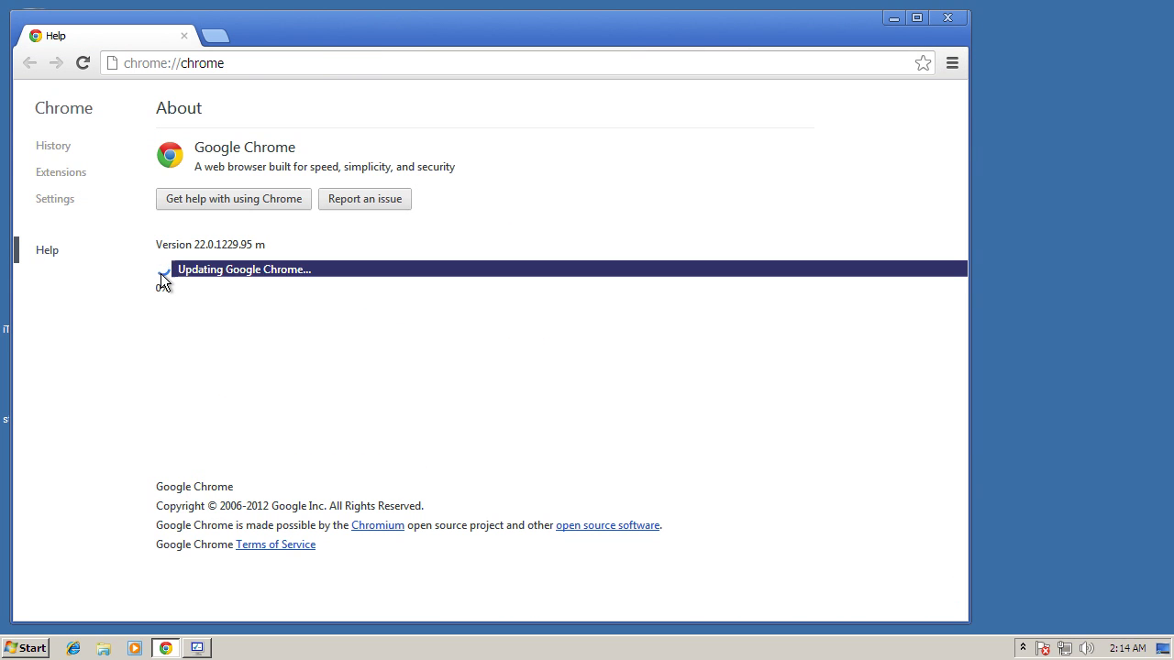
Close Chrome, review the services and startup items in System Configuration, and leave it without changes.
click(954, 20)
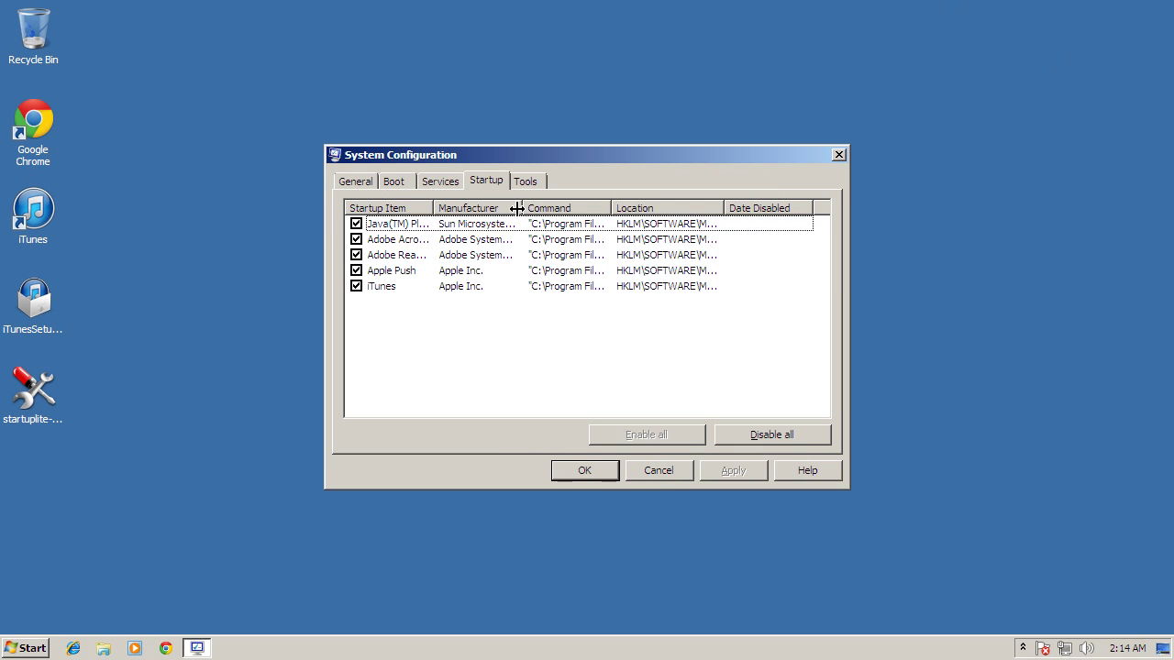
click(441, 181)
scroll(551, 330, down, 4)
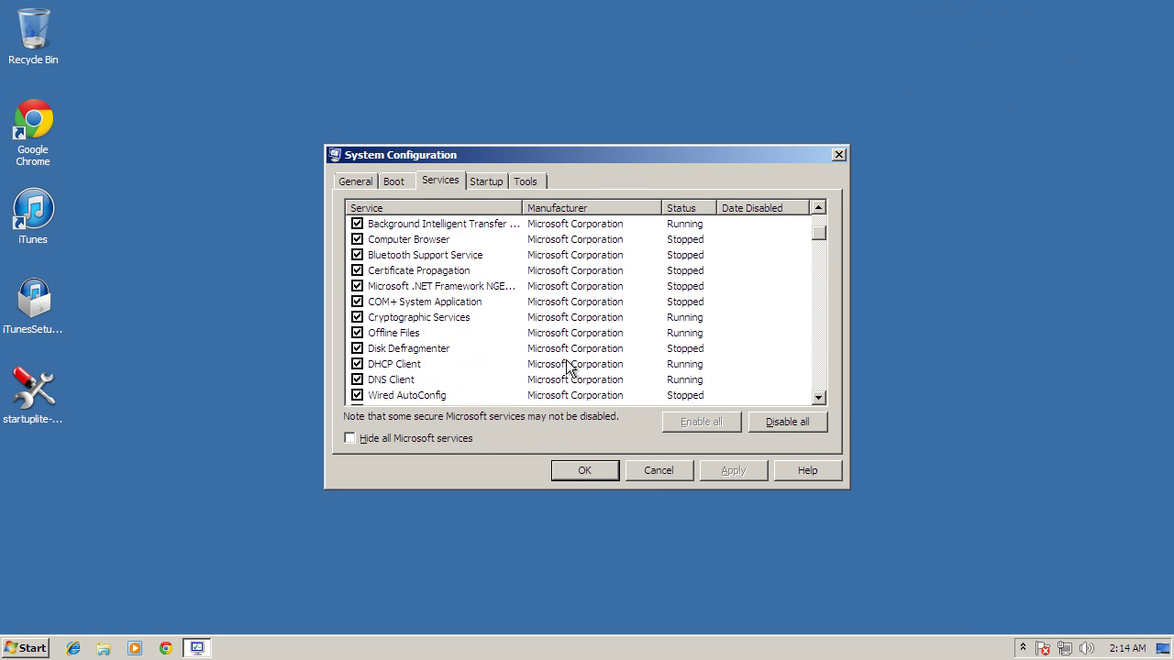
scroll(569, 340, up, 4)
click(485, 180)
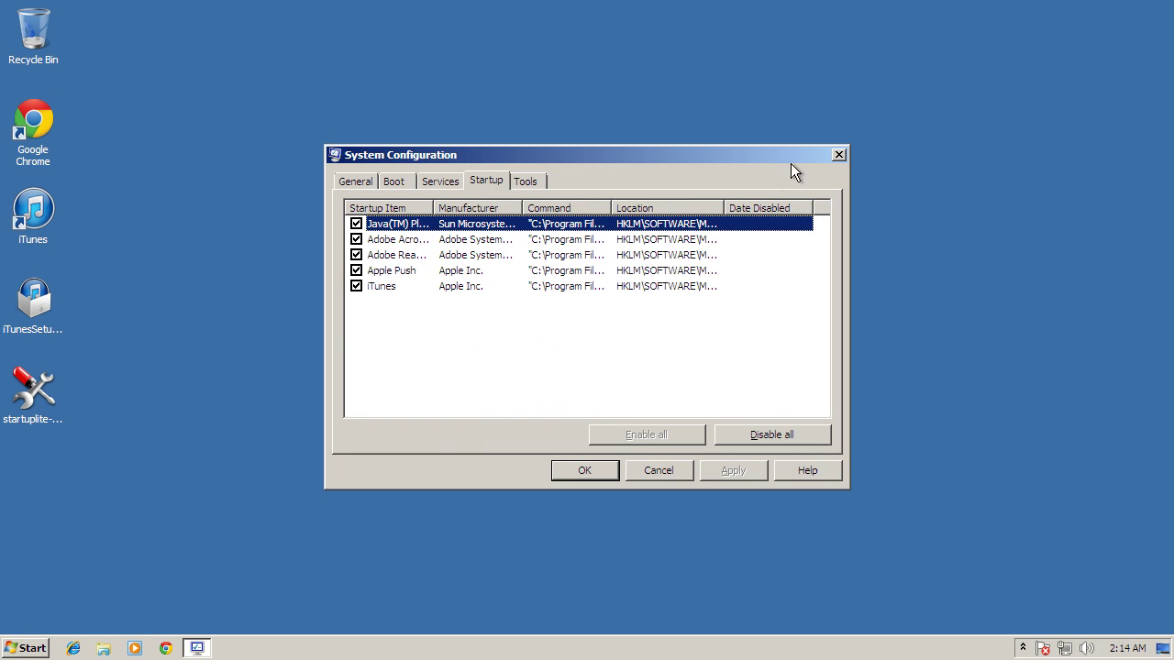
click(839, 154)
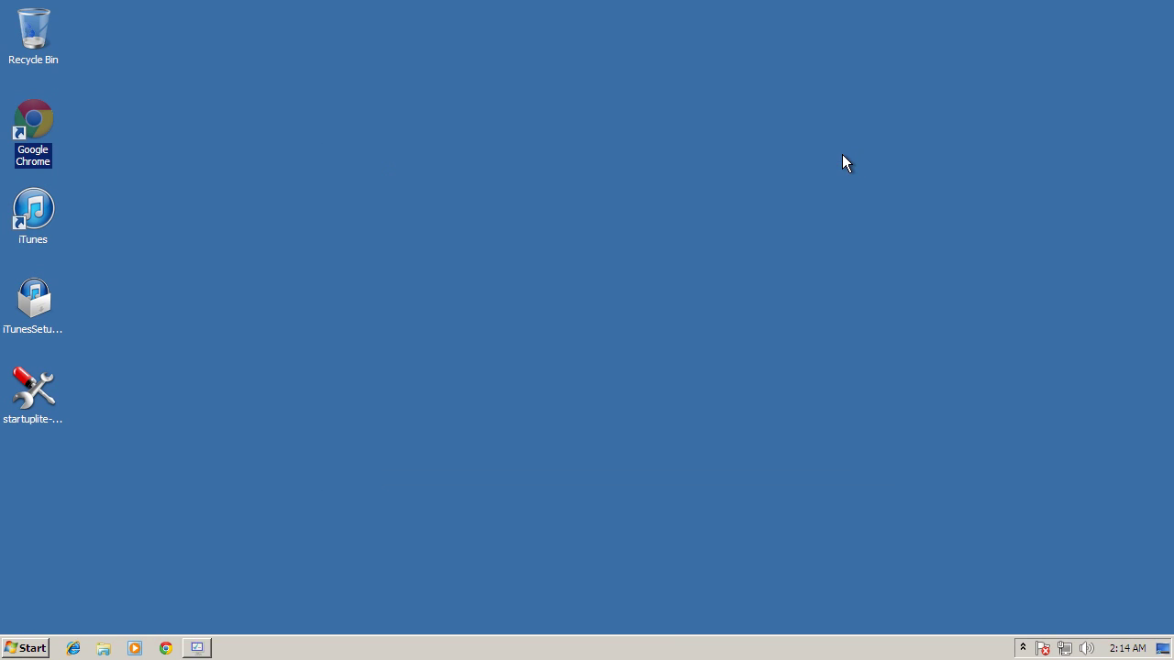
Launch startuplite-setup-1.07.exe from the desktop and view the program's About information.
click(20, 394)
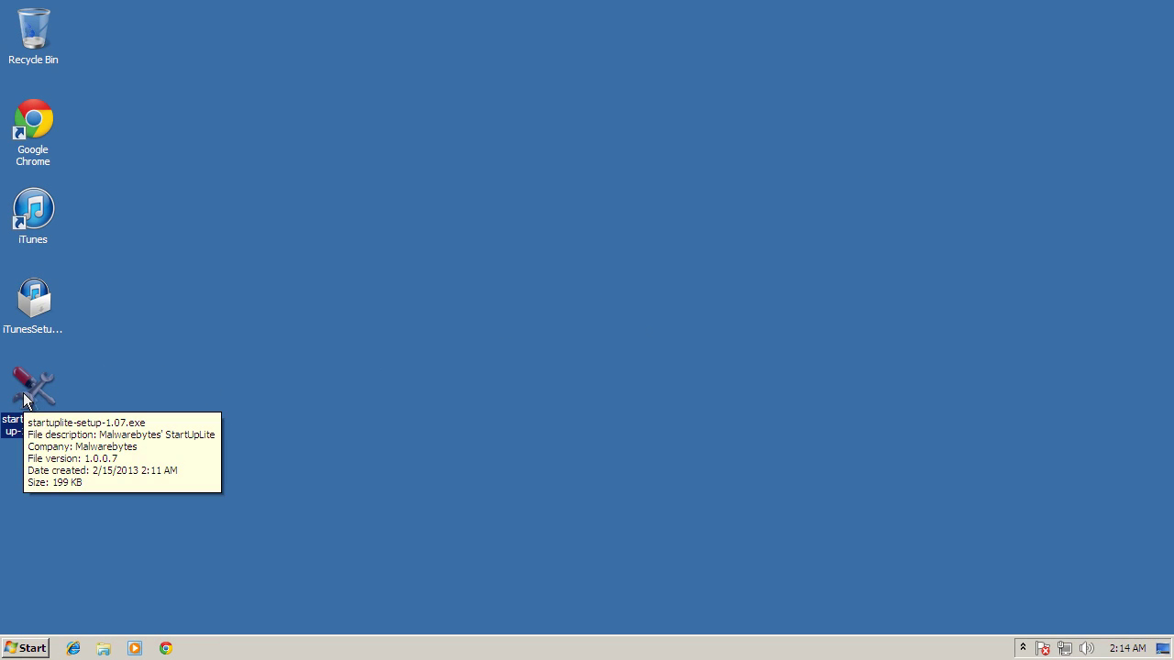
double_click(32, 391)
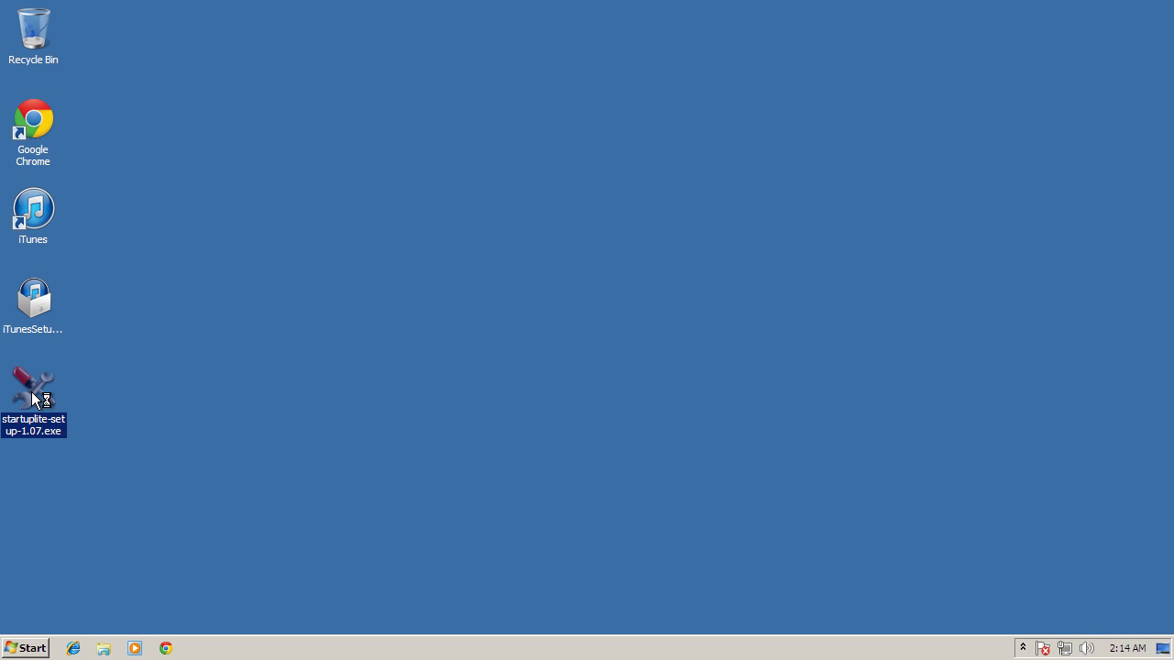
click(628, 339)
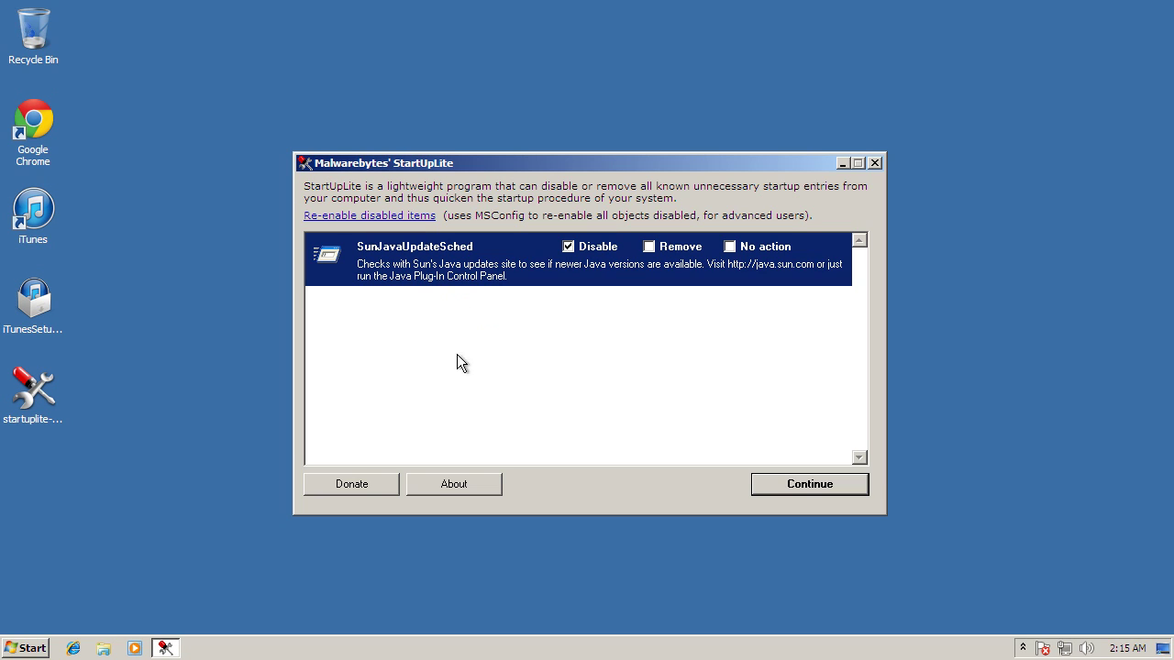
click(454, 497)
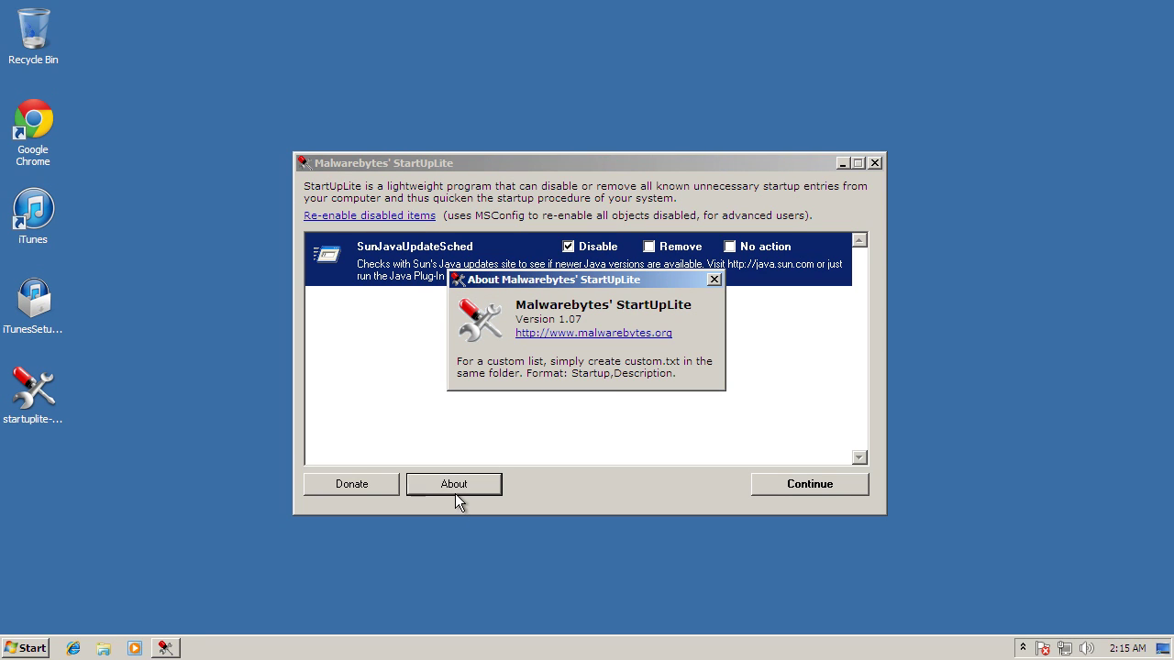
click(713, 280)
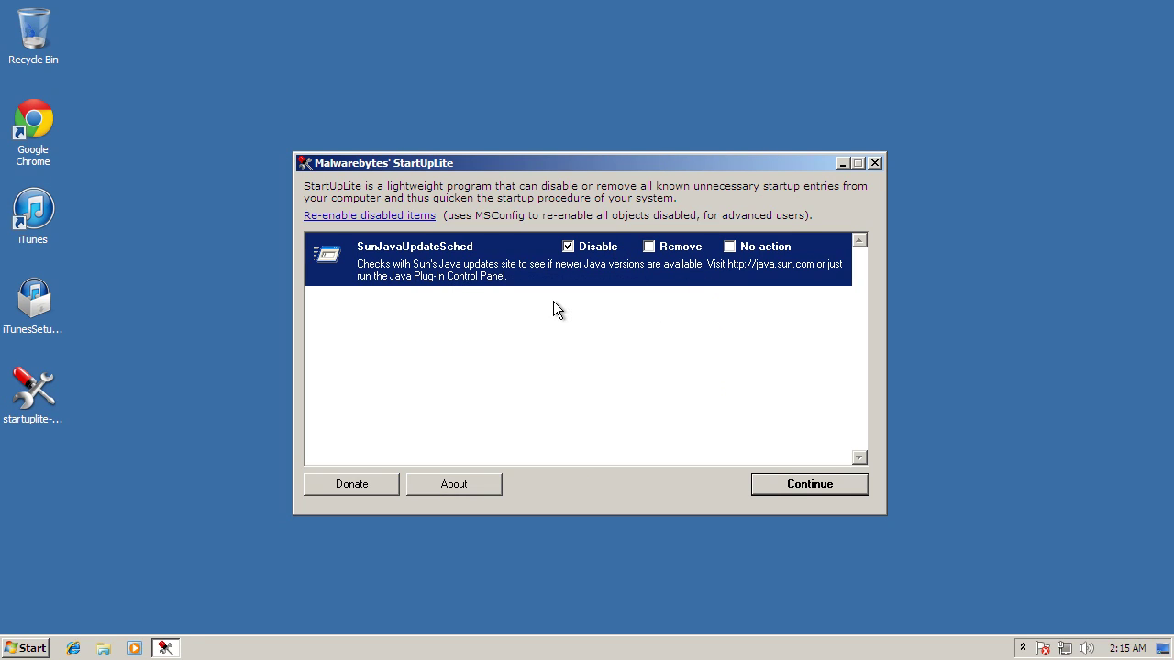
Use StartUpLite's option to re-enable disabled items, review the startup items in System Configuration, and cancel without changes.
click(386, 218)
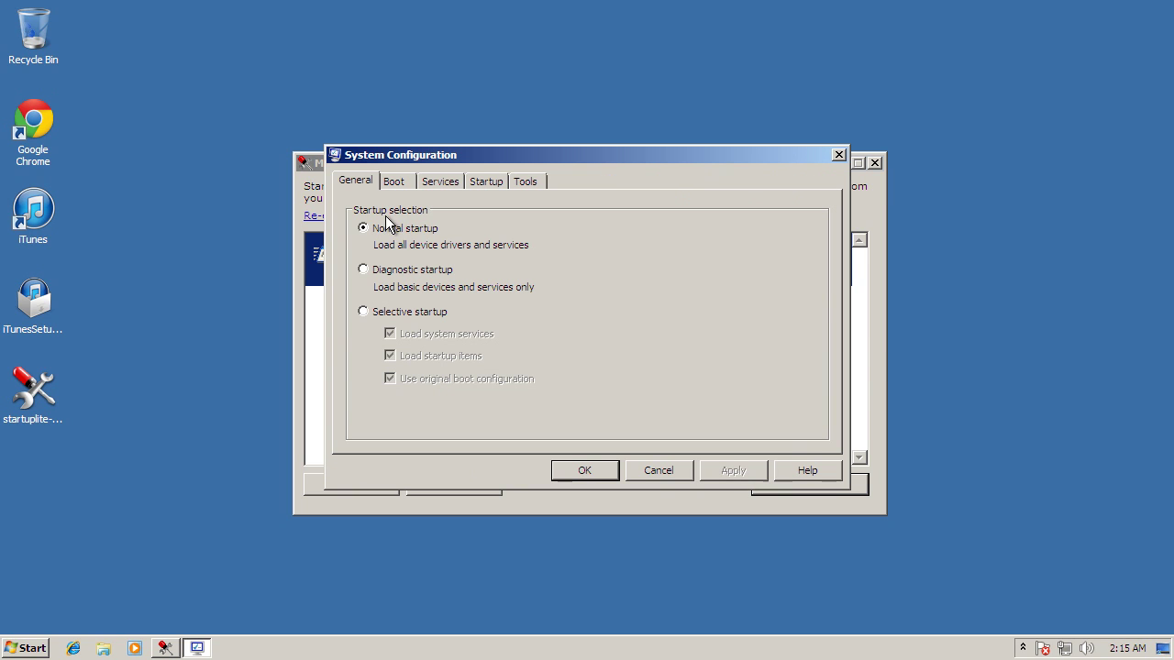
click(837, 154)
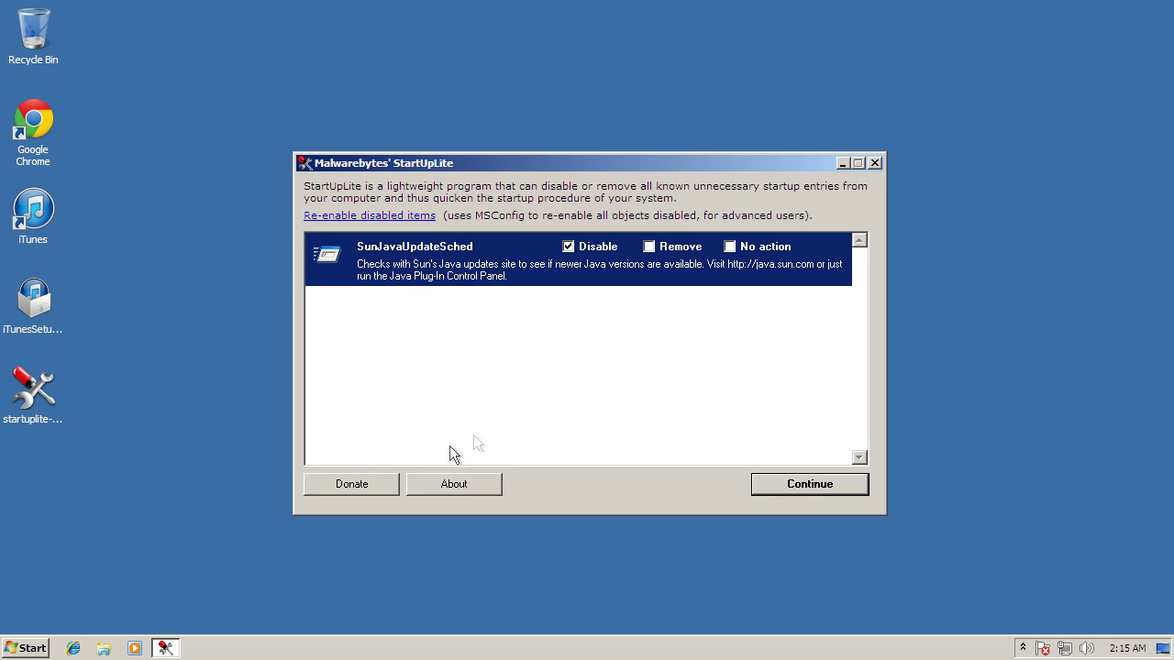
click(454, 483)
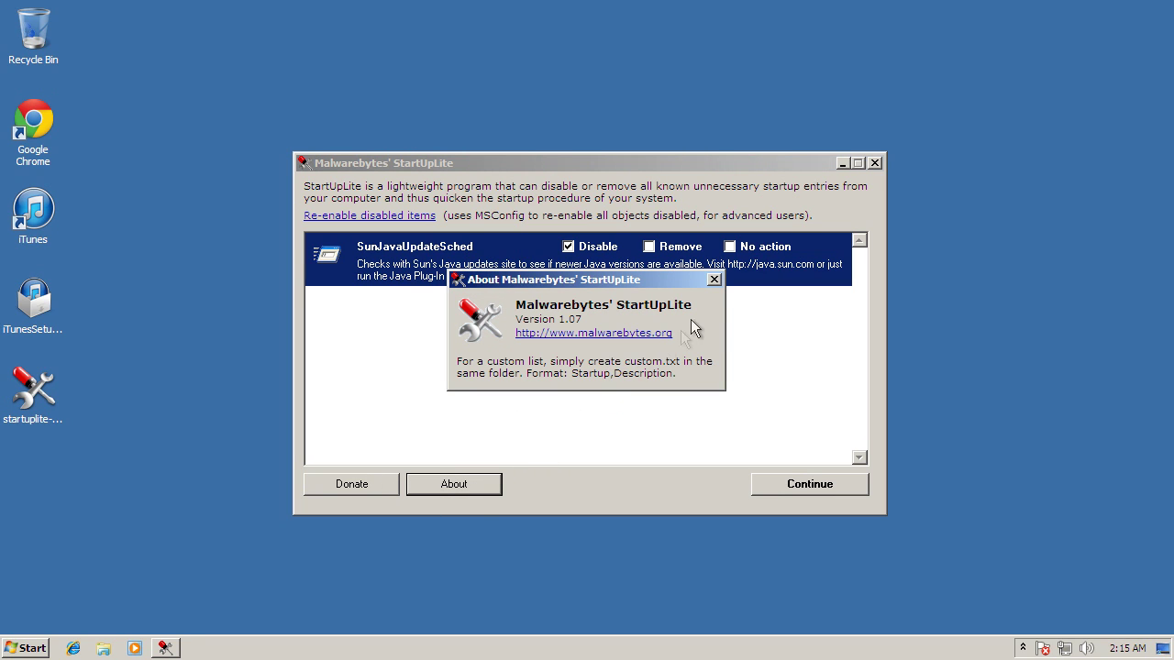
click(714, 280)
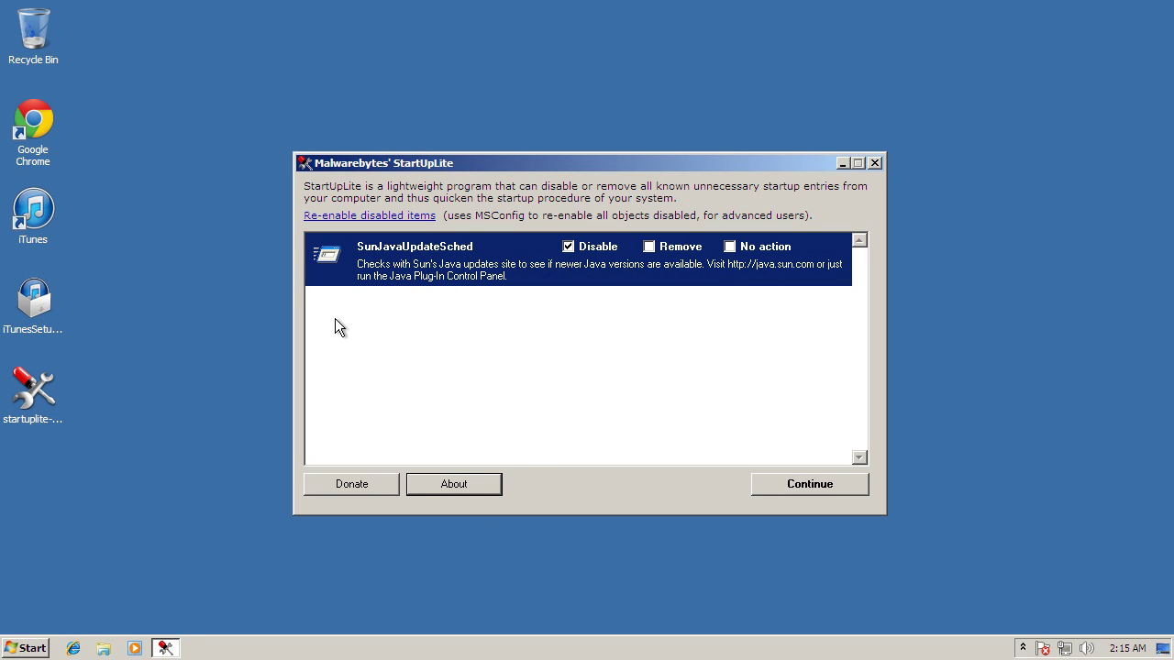
click(350, 220)
click(480, 181)
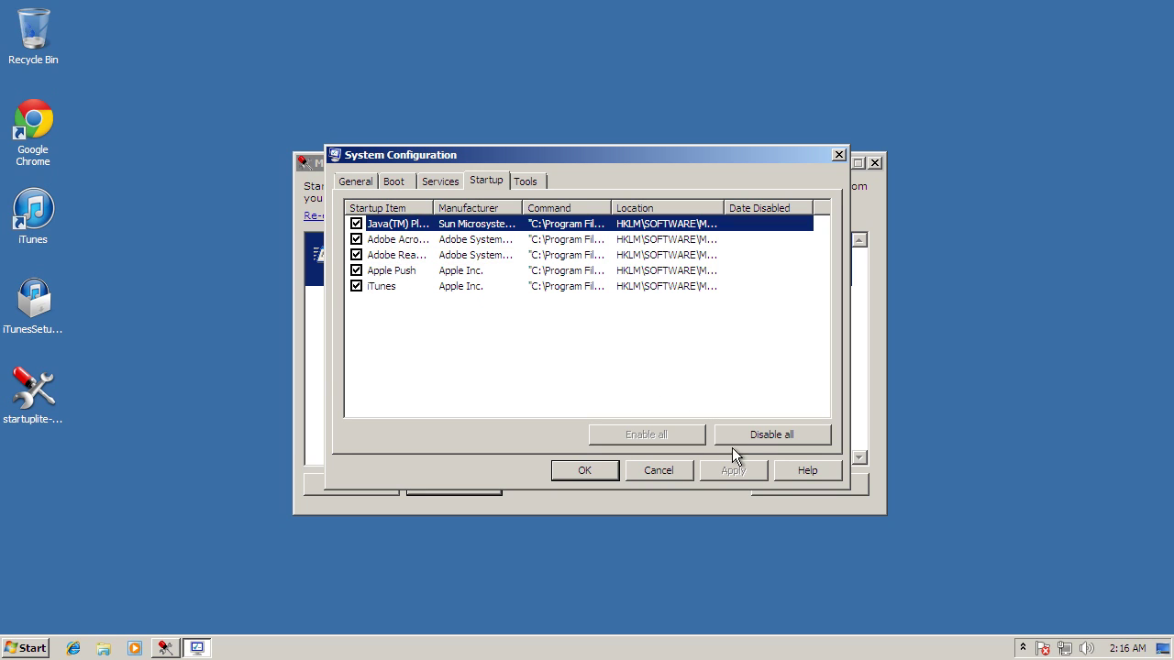
click(653, 474)
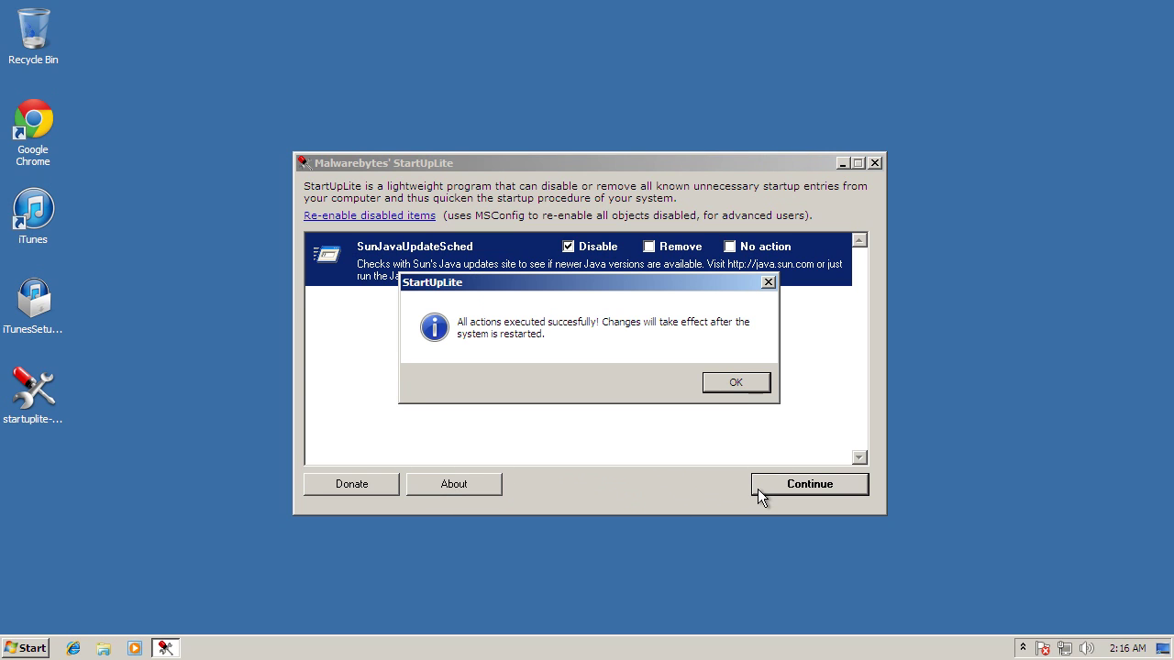
Disable SunJavaUpdateSched with StartUpLite, cancel the Program Compatibility Assistant, and run startuplite-setup-1.07.exe again.
click(729, 384)
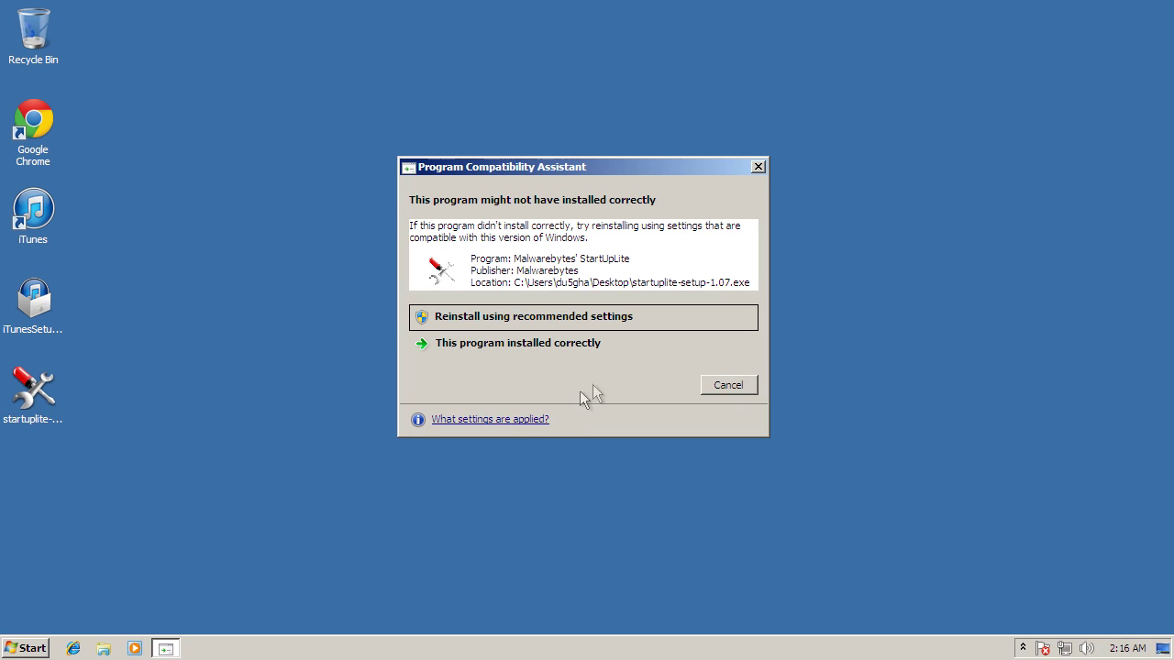
click(726, 385)
double_click(25, 398)
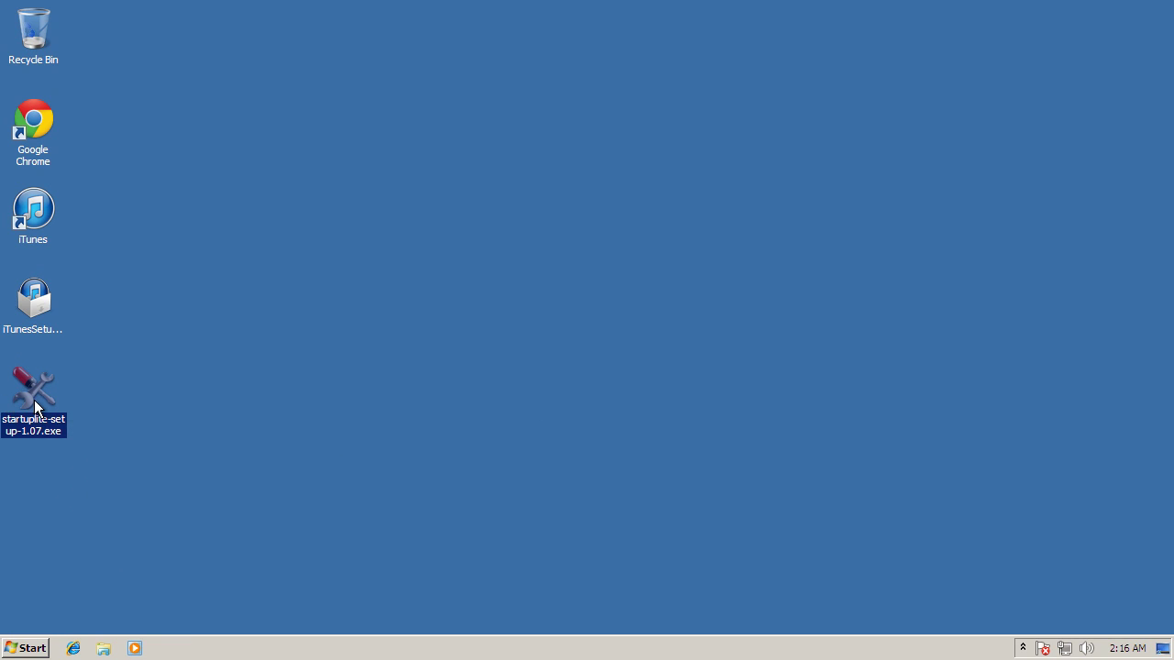
click(661, 338)
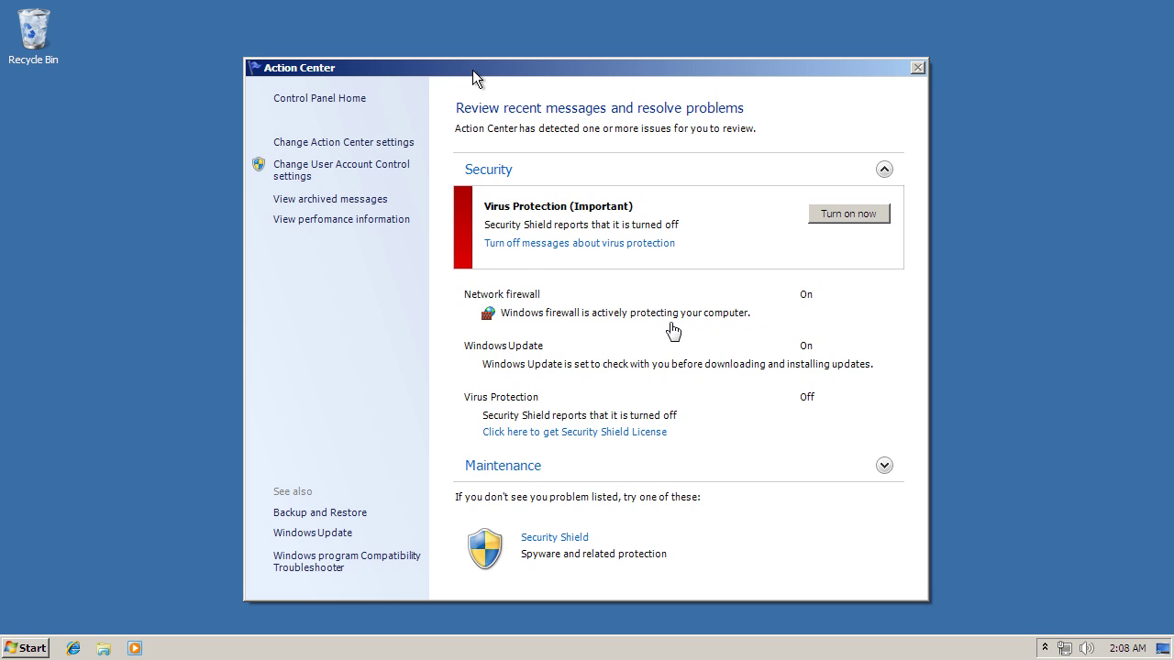
Open Security Shield from Action Center, leave it by continuing unprotected, and decline its prompt.
click(569, 539)
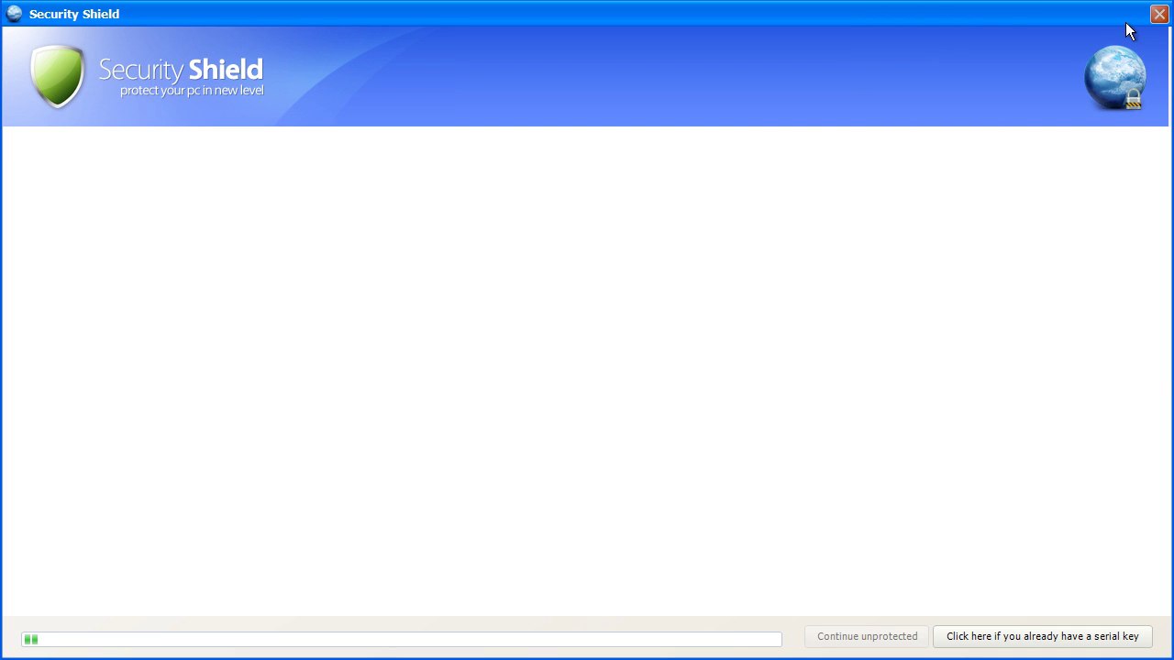
click(904, 639)
click(689, 374)
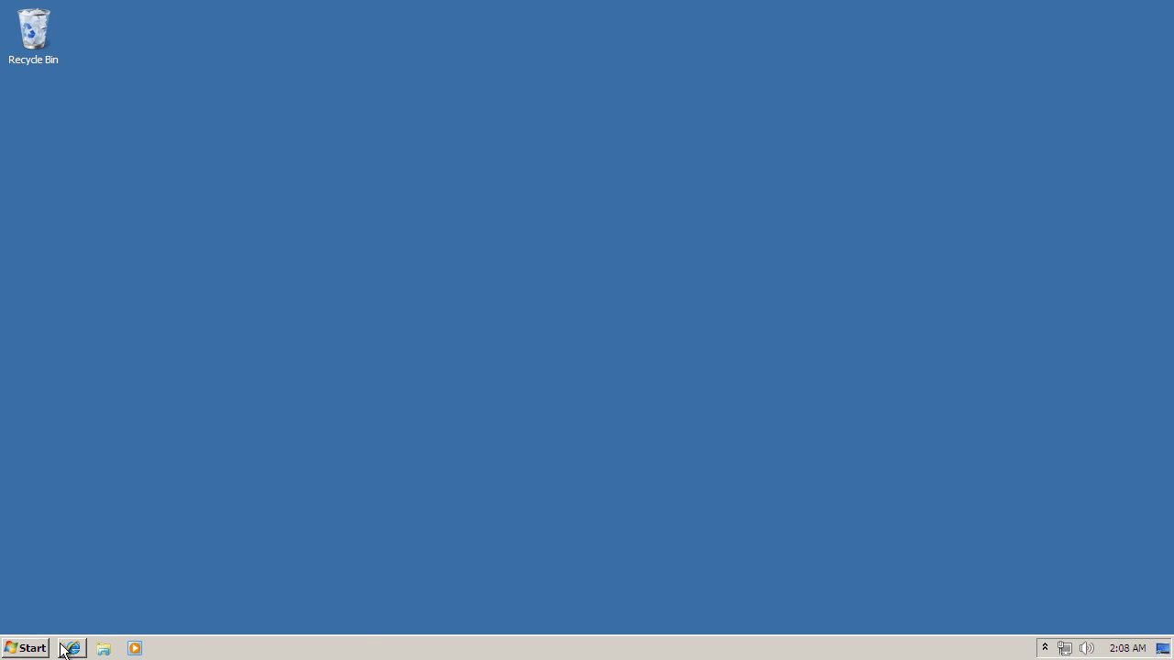
click(26, 649)
click(43, 486)
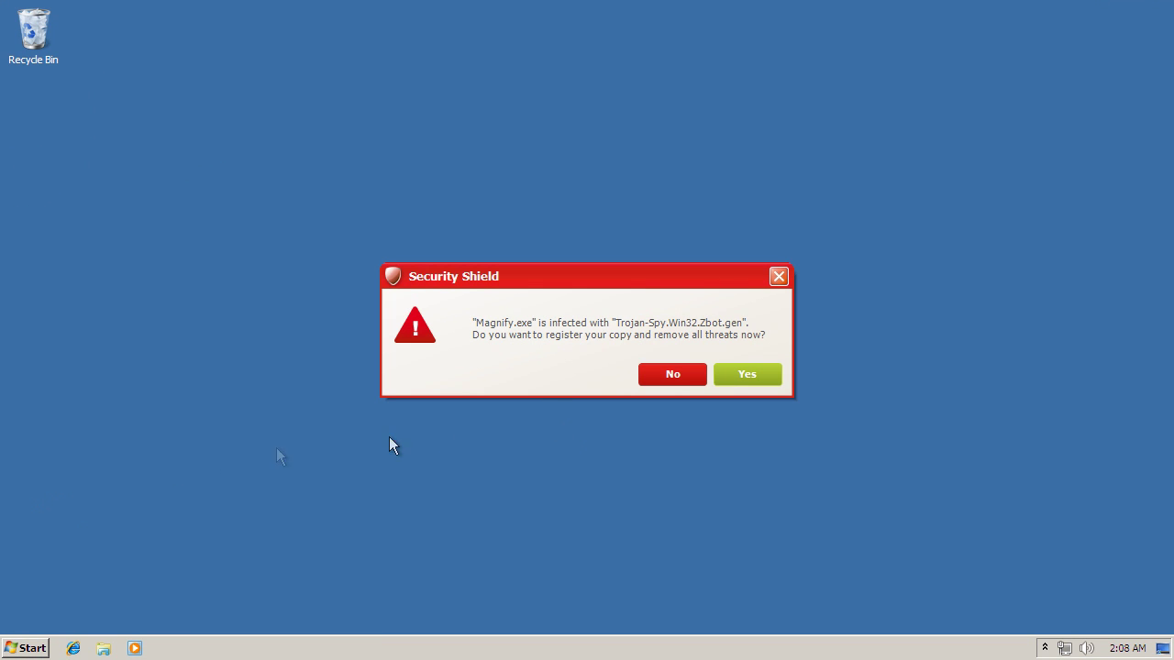
click(682, 375)
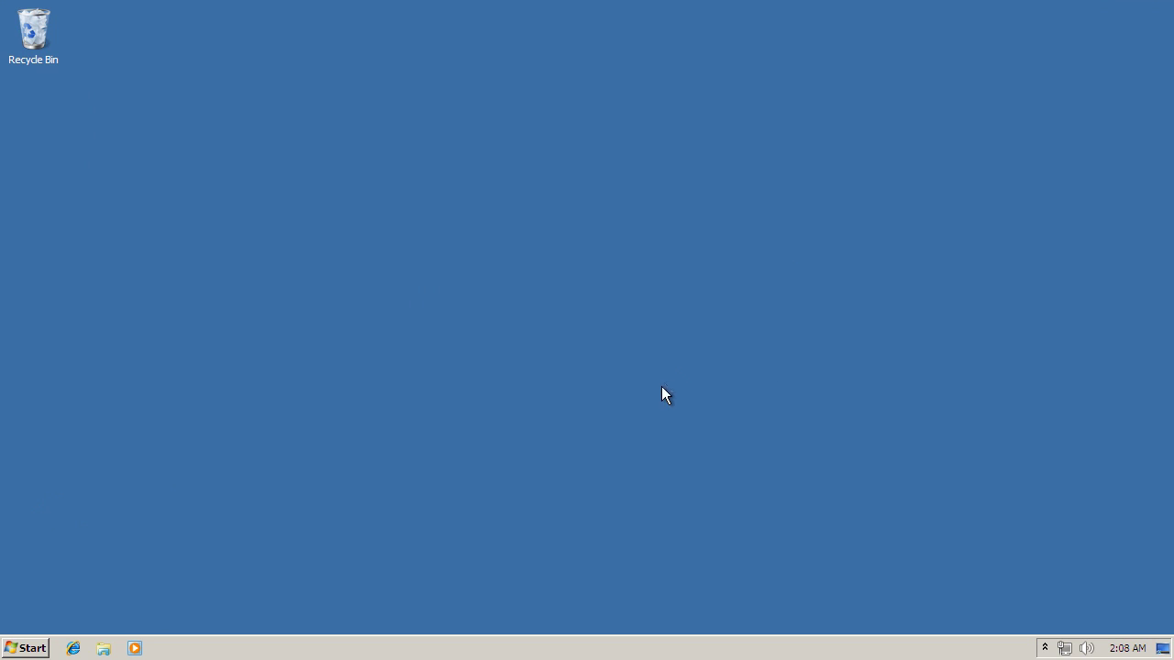
click(36, 651)
click(63, 598)
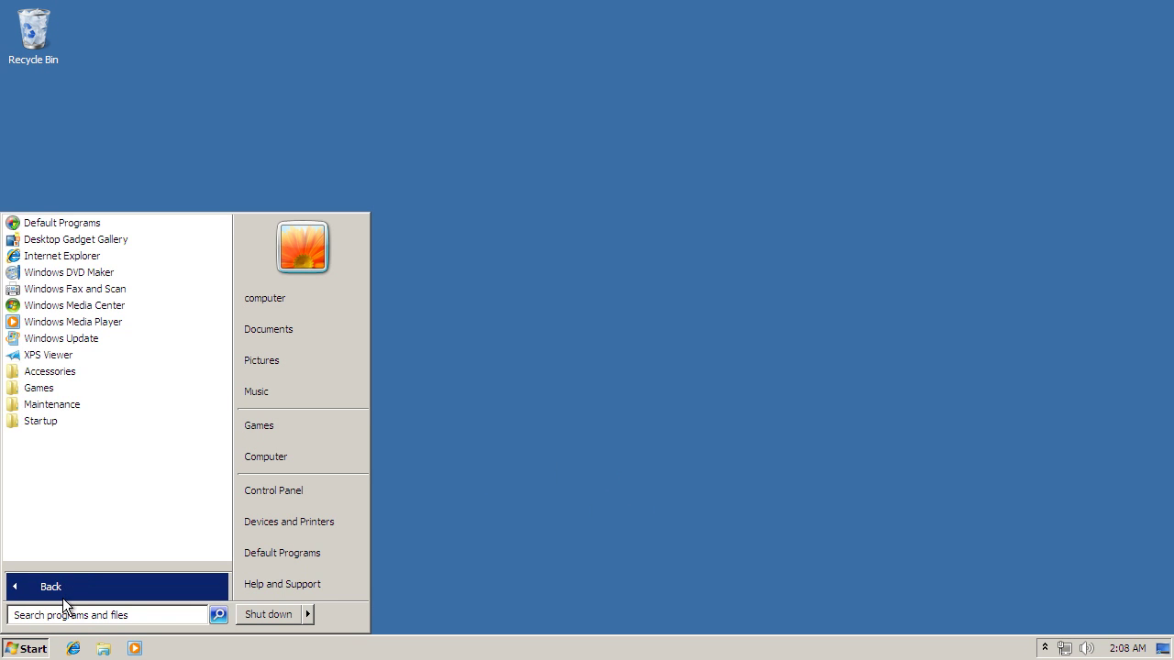
right_click(54, 261)
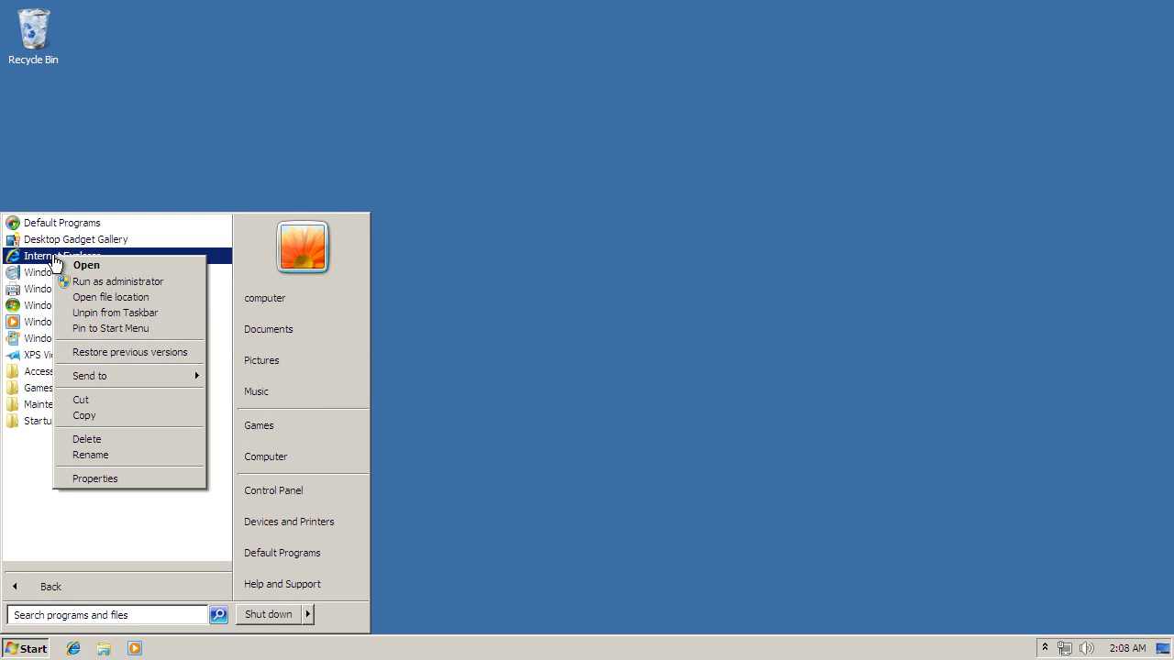
click(570, 224)
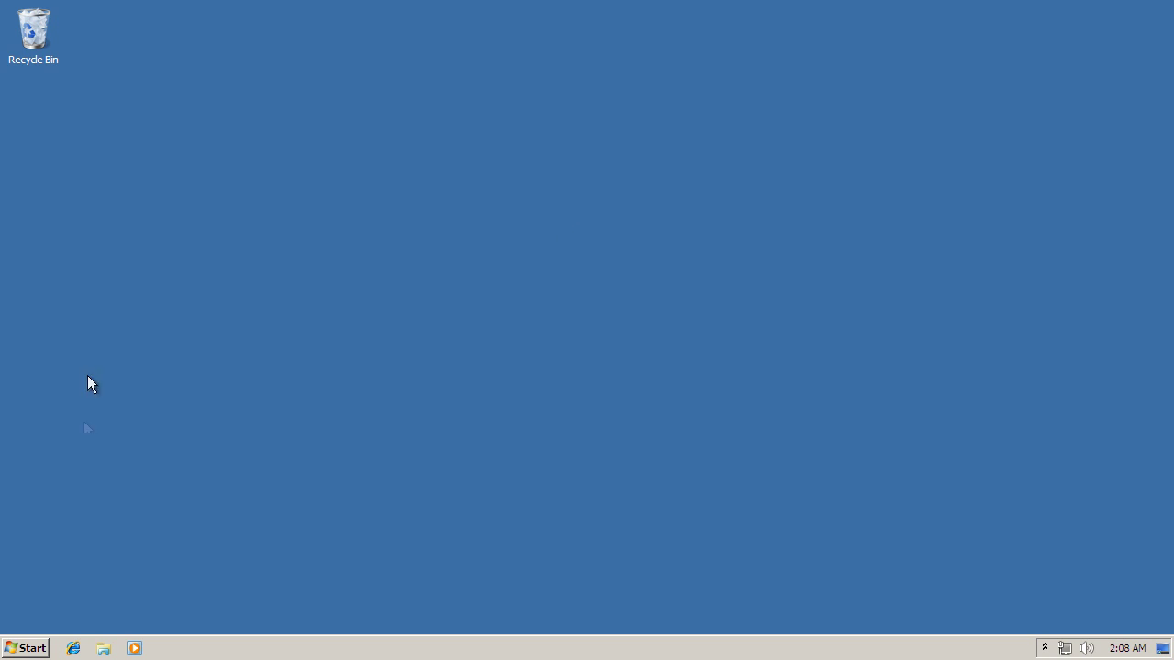
Open the Internet Explorer folder in Program Files on Local Disk (C:), declining the Security Shield registration prompts.
click(101, 648)
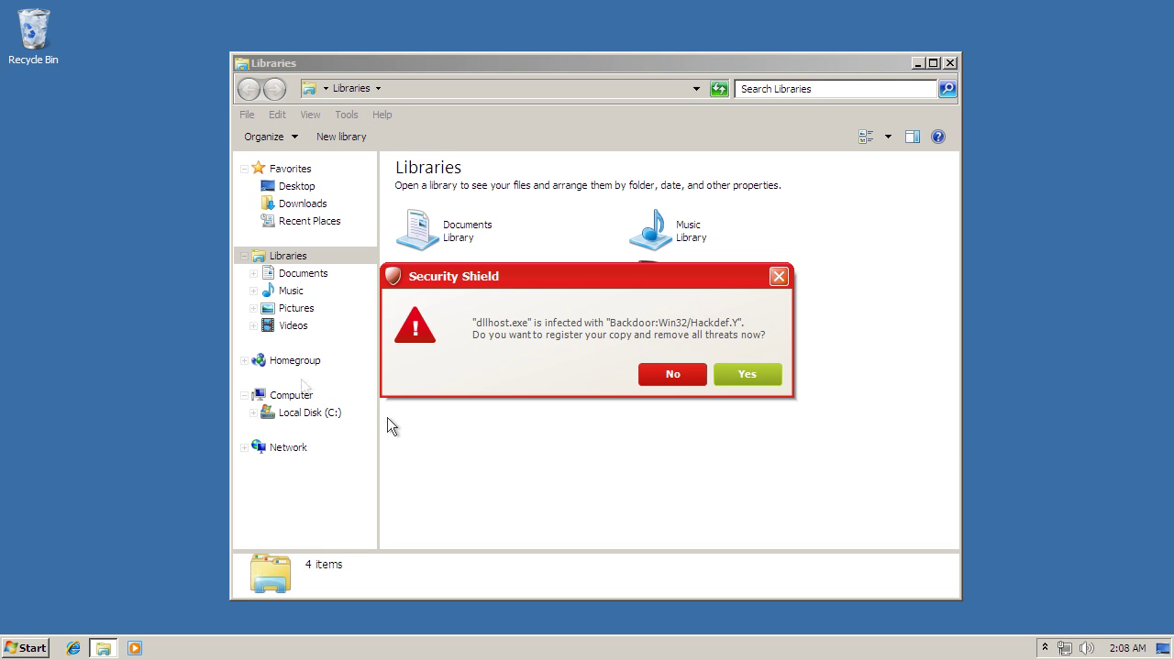
click(667, 372)
click(305, 413)
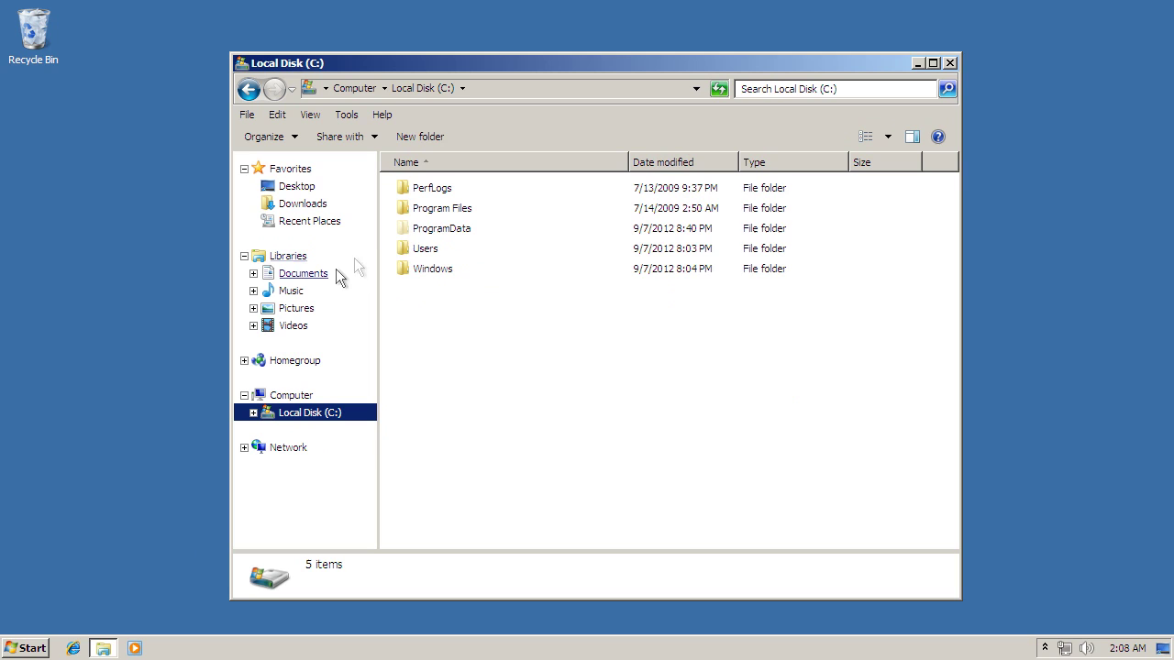
click(442, 210)
double_click(445, 211)
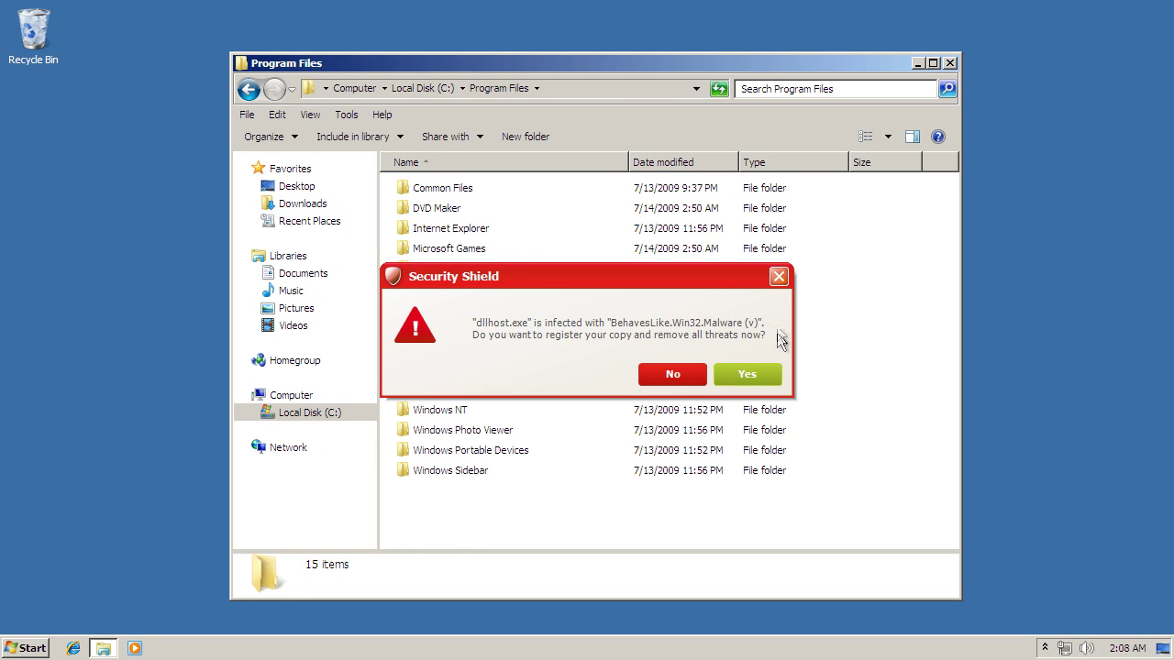
click(777, 277)
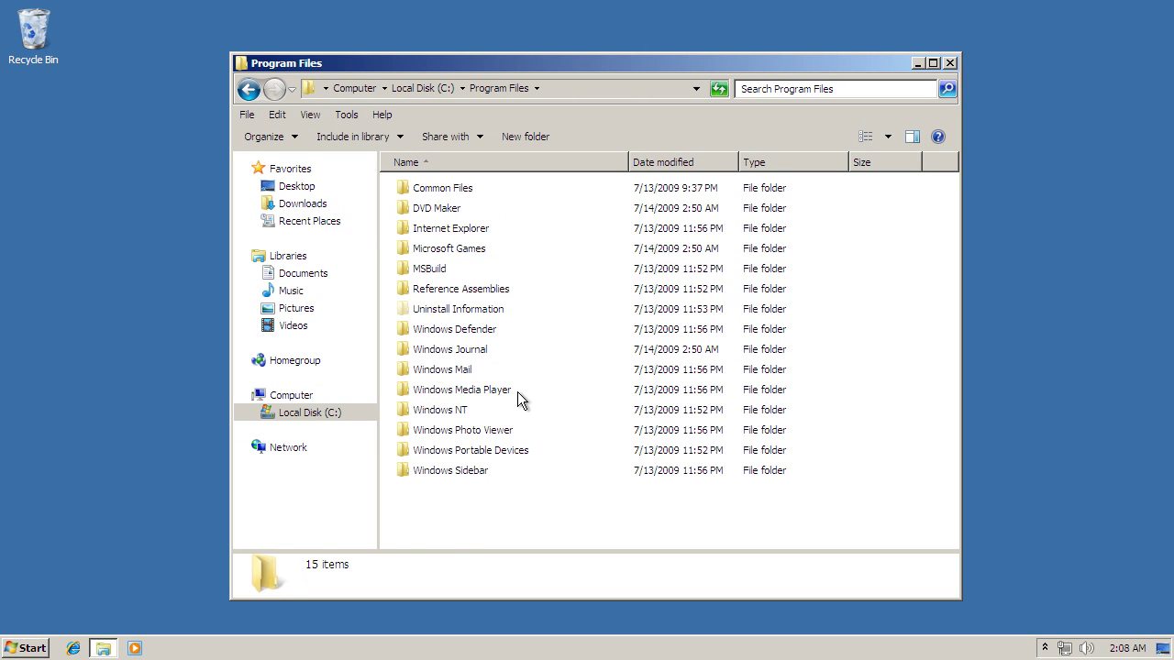
double_click(447, 230)
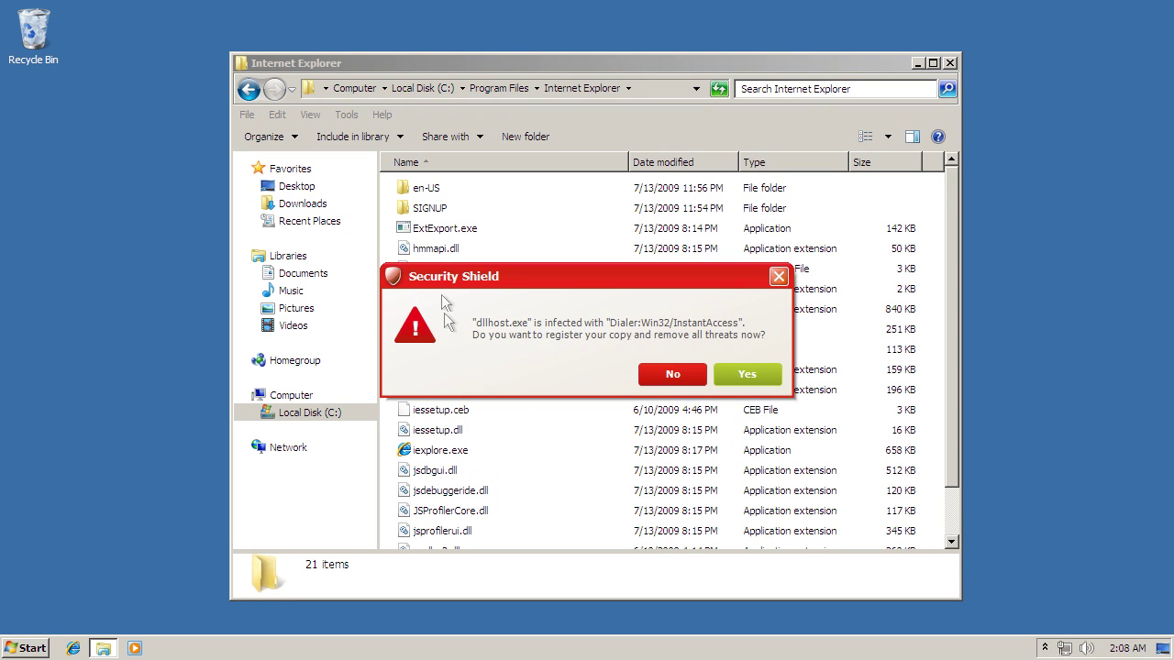
click(675, 375)
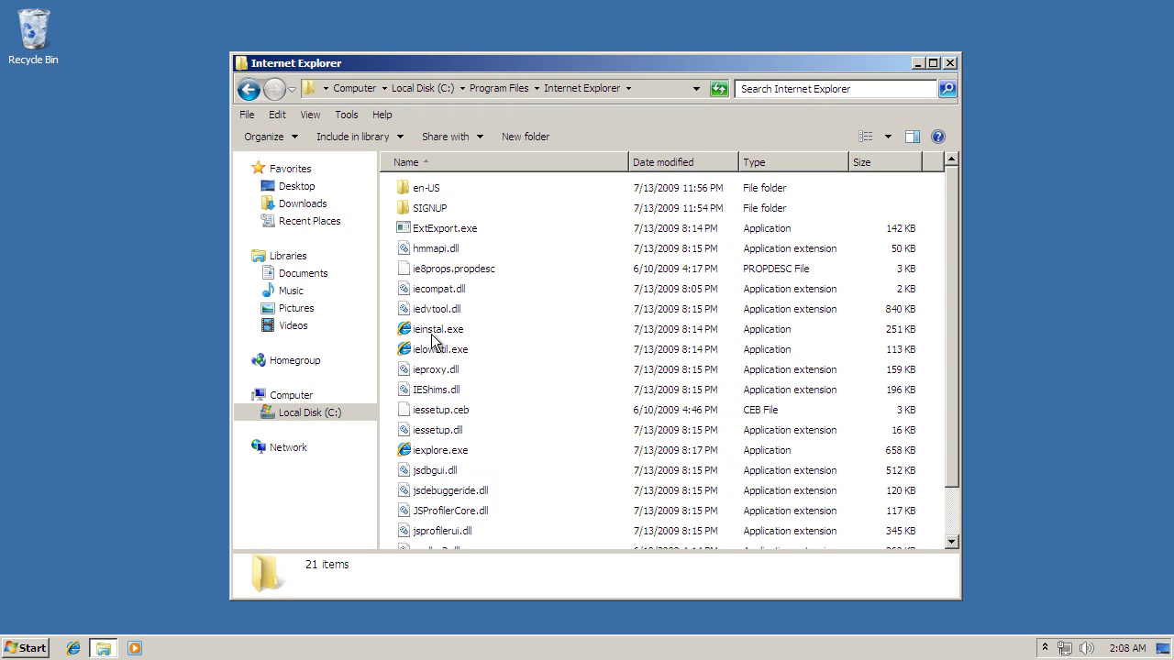
Run iexplore.exe as administrator and go to google.com.
right_click(440, 452)
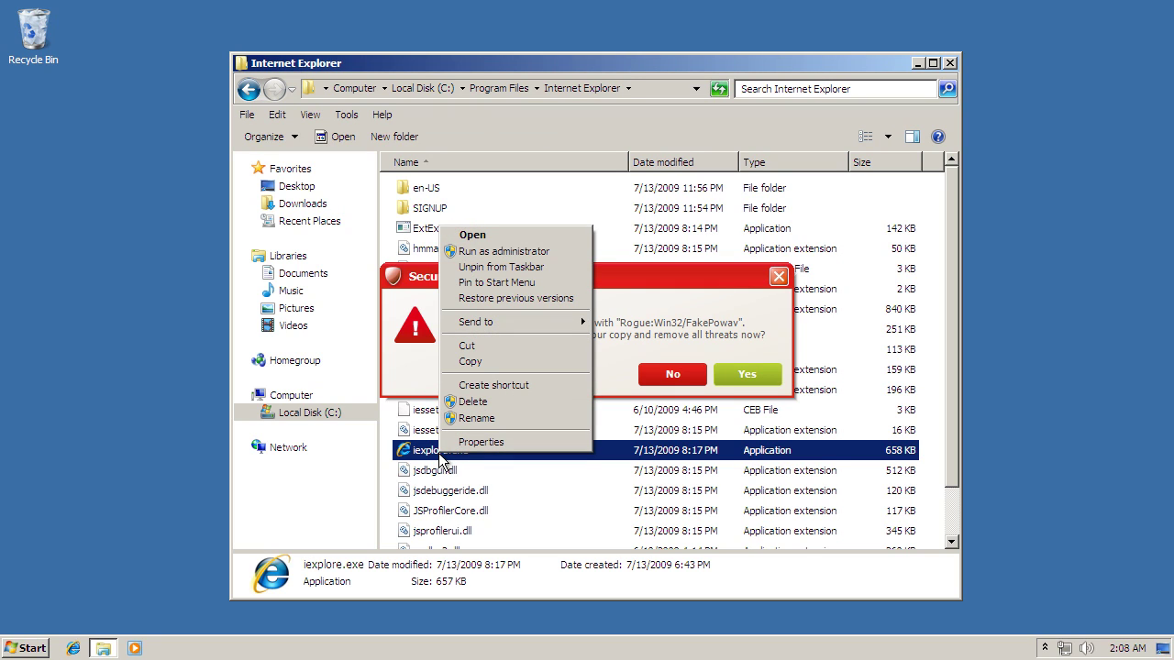
click(484, 253)
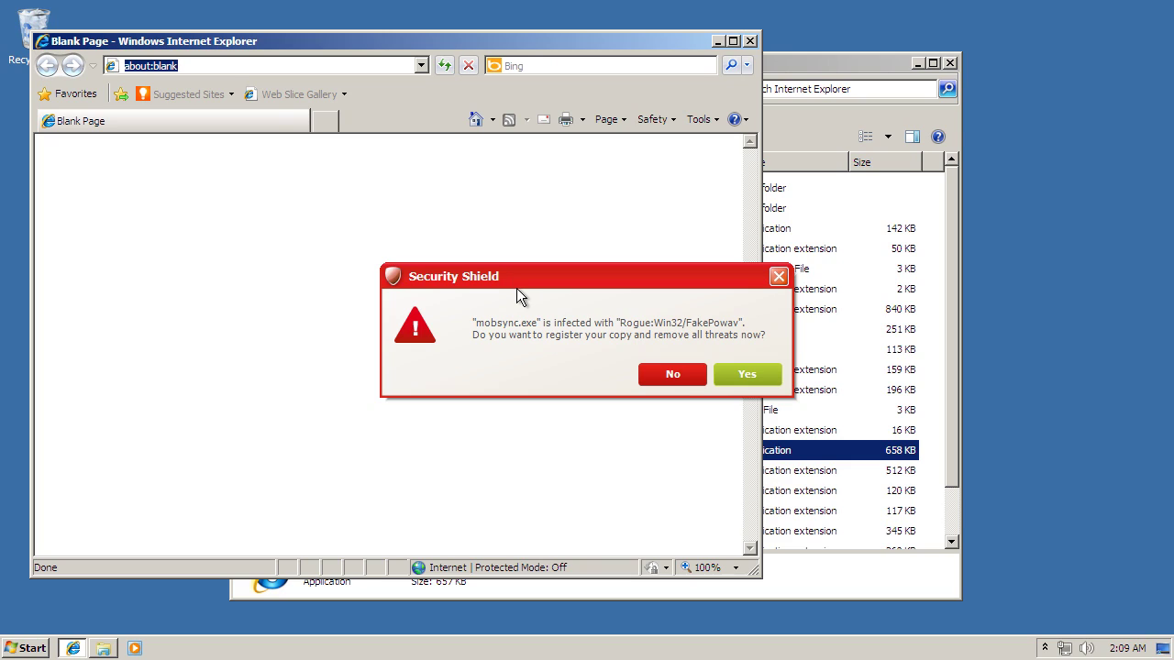
click(235, 61)
double_click(236, 62)
text(googloe.)
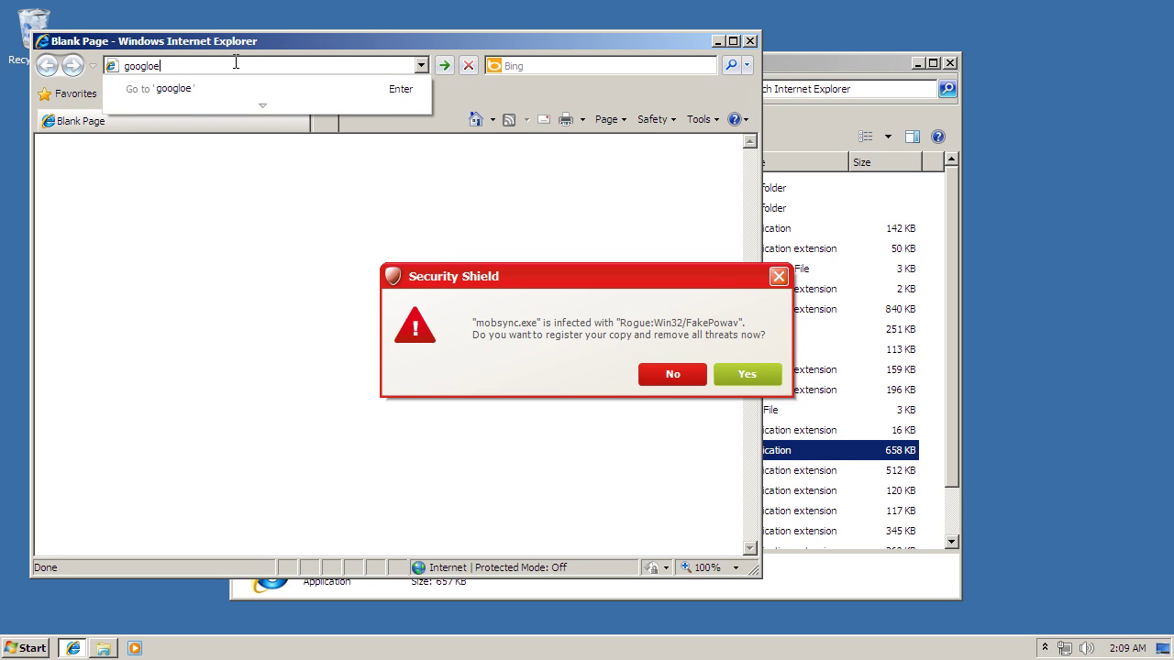
double_click(236, 62)
text(google.com)
key(Return)
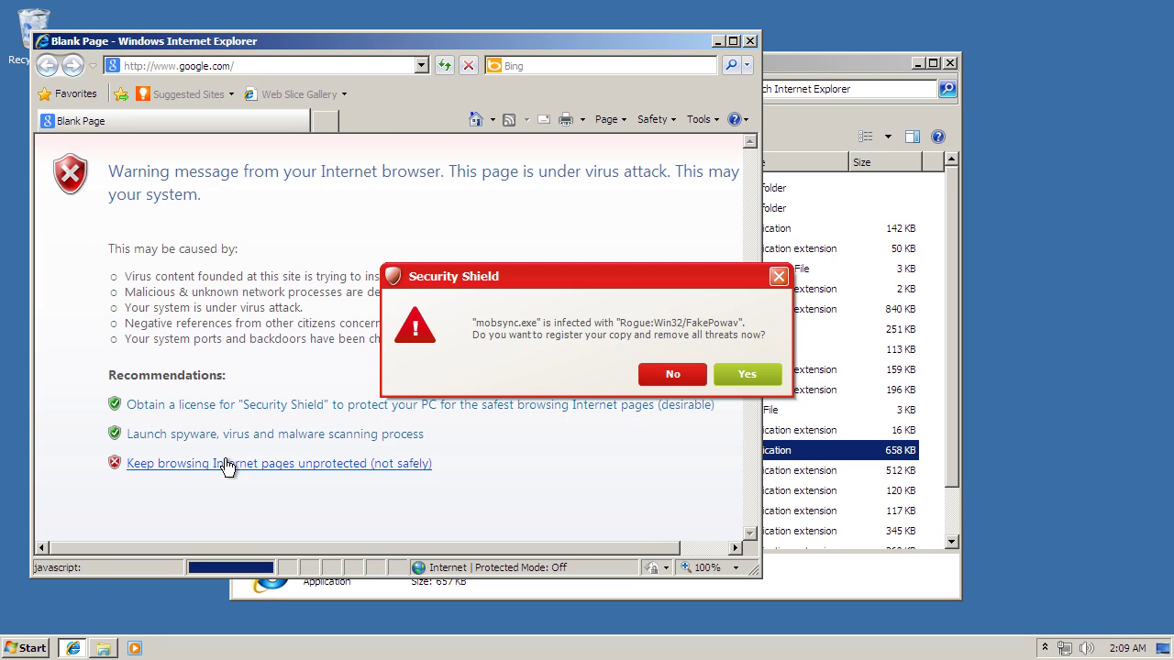
Try to start Task Manager, declining the Security Shield registration prompts before and after the attempt.
click(674, 374)
click(397, 67)
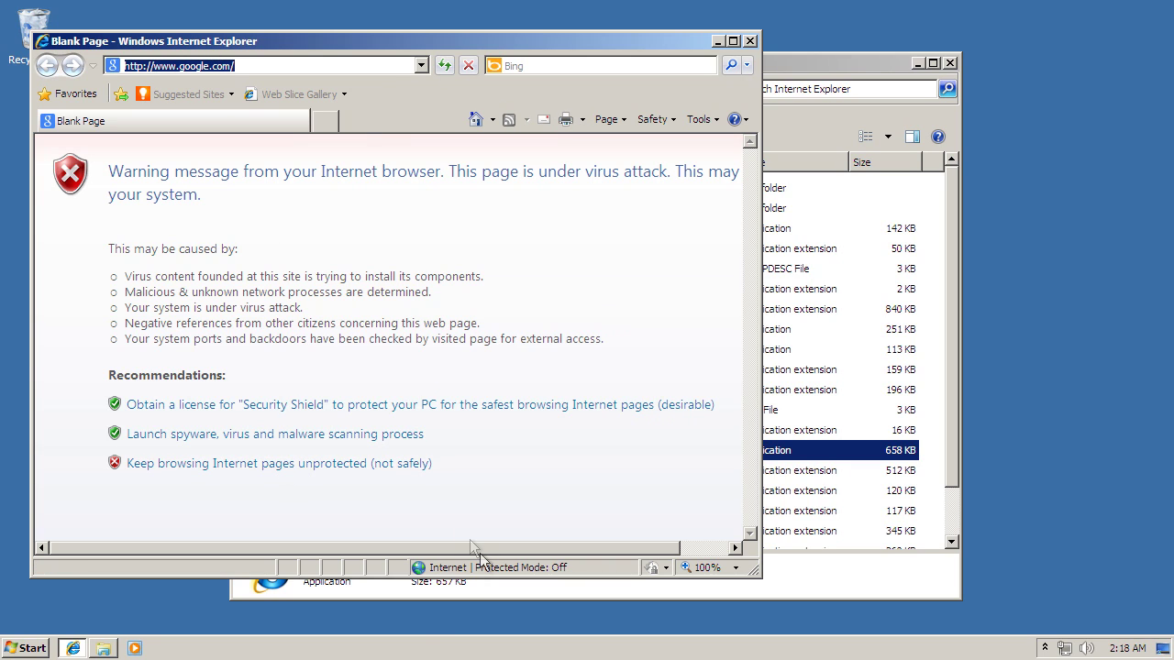
right_click(404, 648)
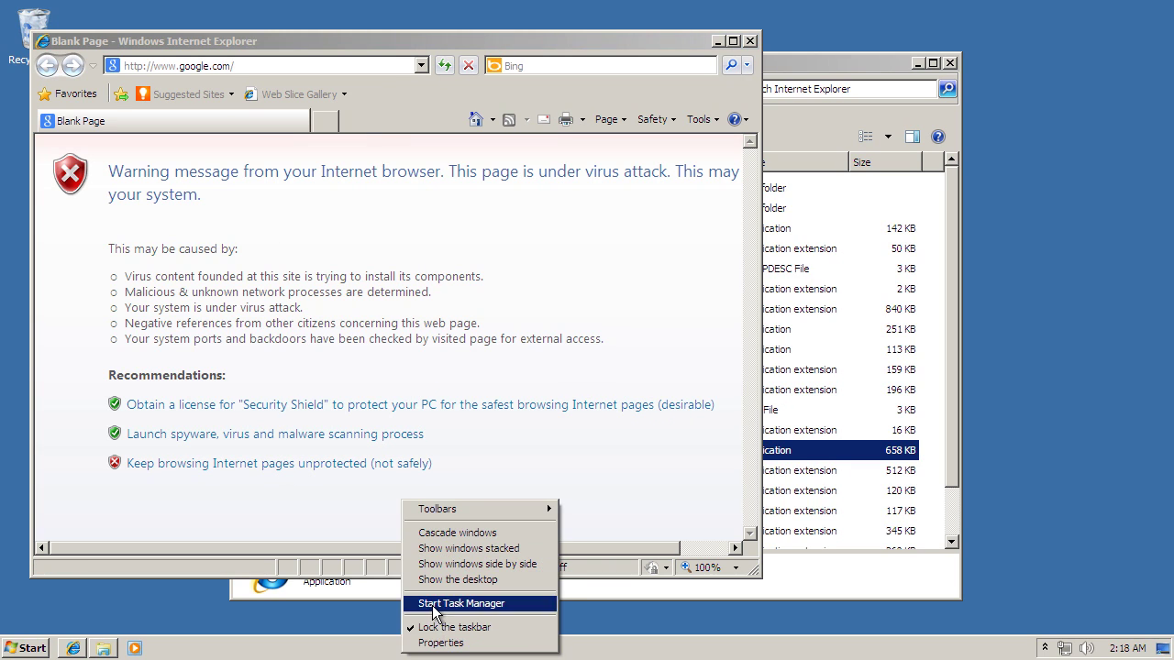
click(420, 604)
click(679, 382)
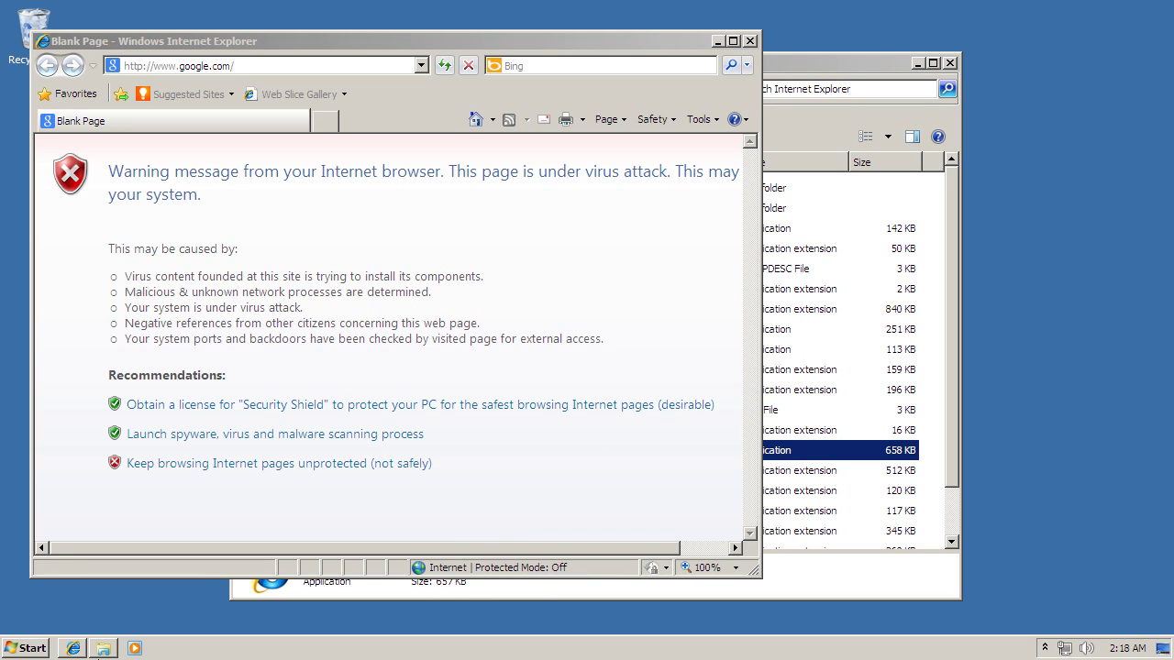
Restart Windows and stop the Security Shield scan that begins at startup.
click(27, 653)
mouse_move(308, 614)
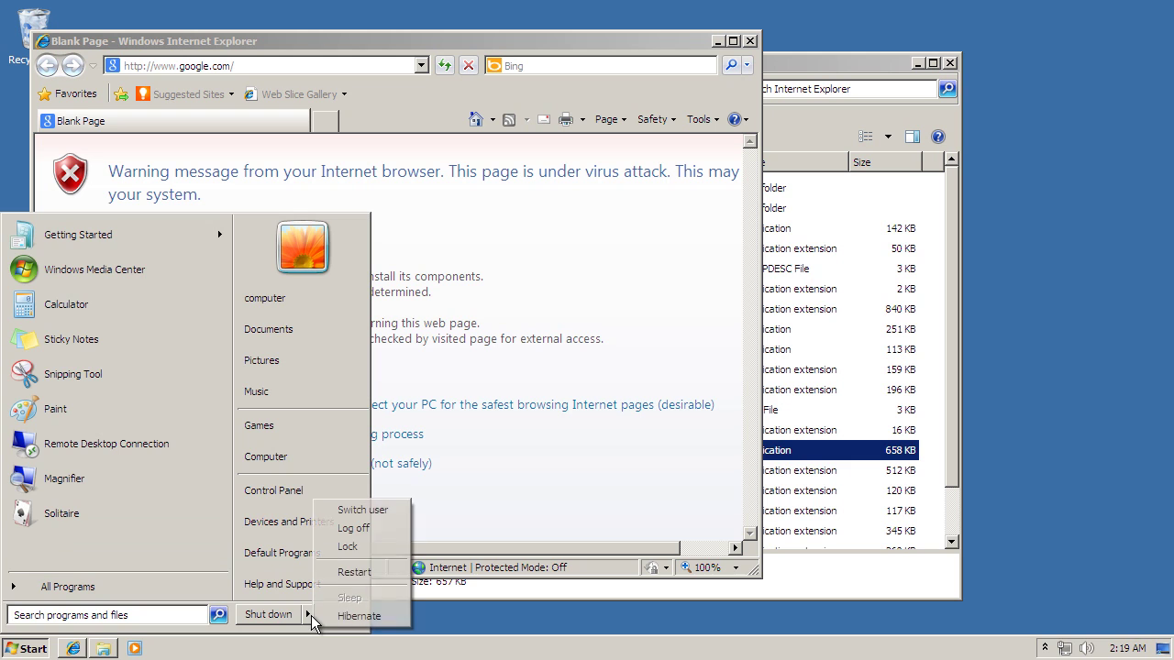
click(353, 565)
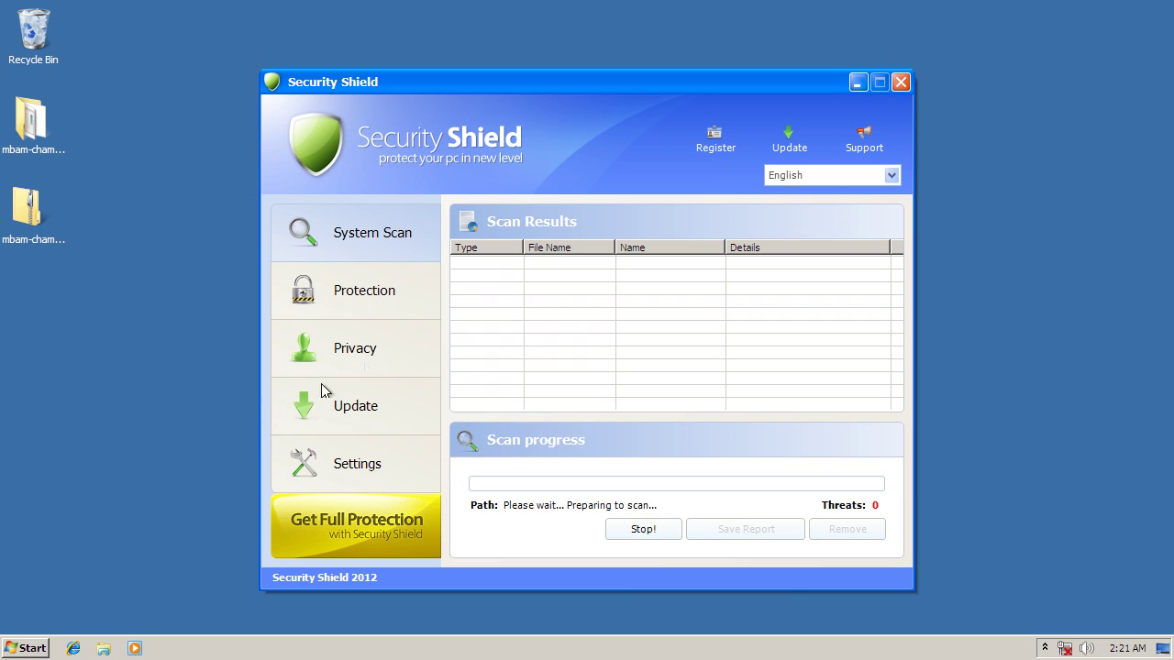
click(610, 528)
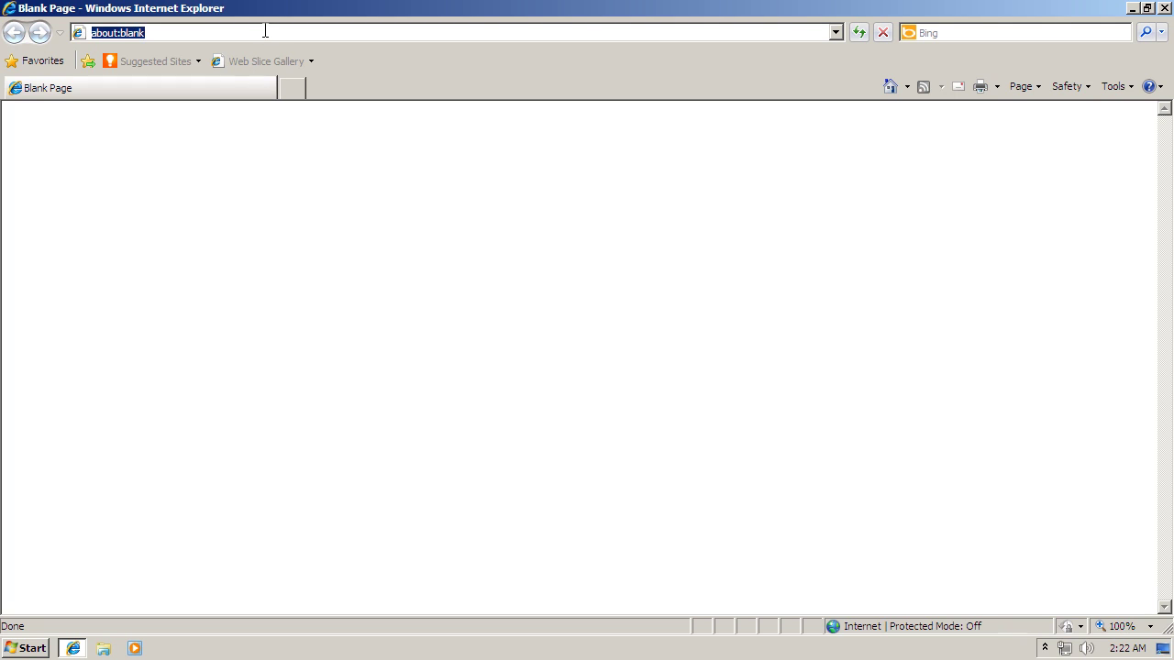
Go to google.com in Internet Explorer and close the browser.
text(google.com)
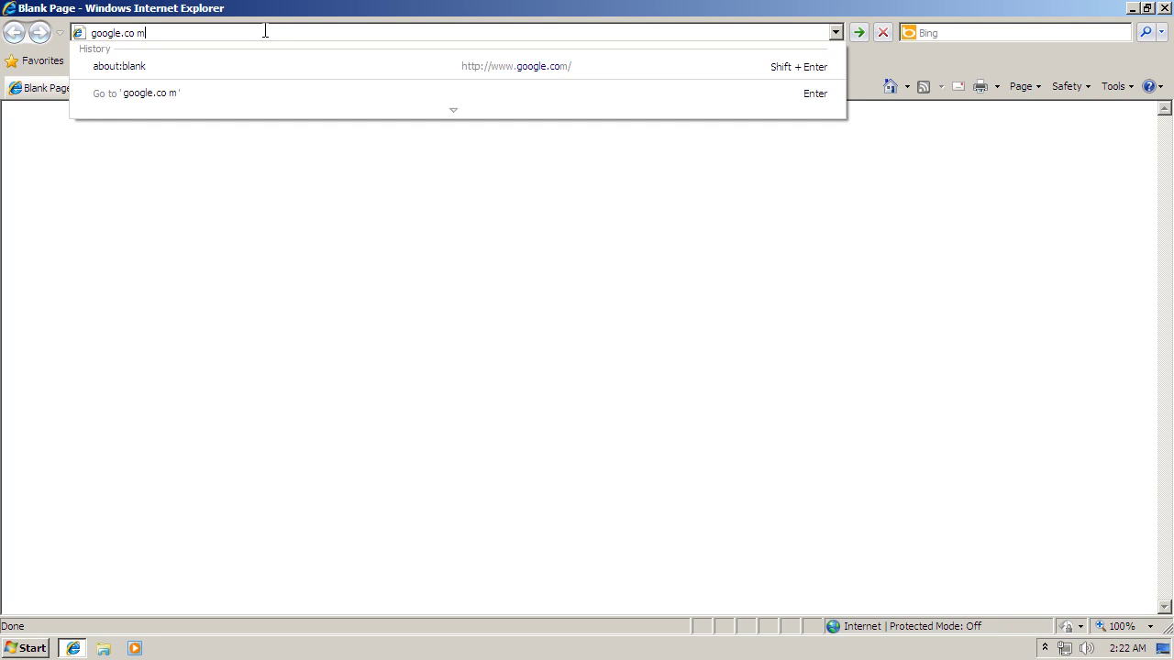
key(BackSpace)
text(m)
key(Return)
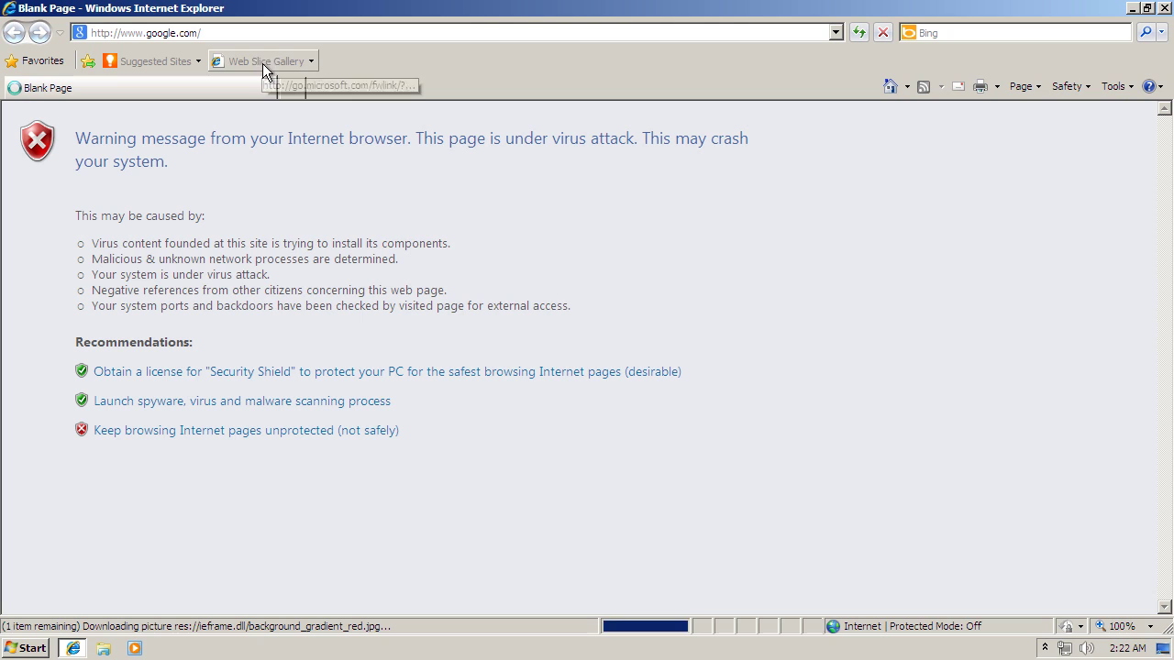
click(1167, 11)
Launch Solitaire, accept its software rendering warning, and close the game.
click(27, 650)
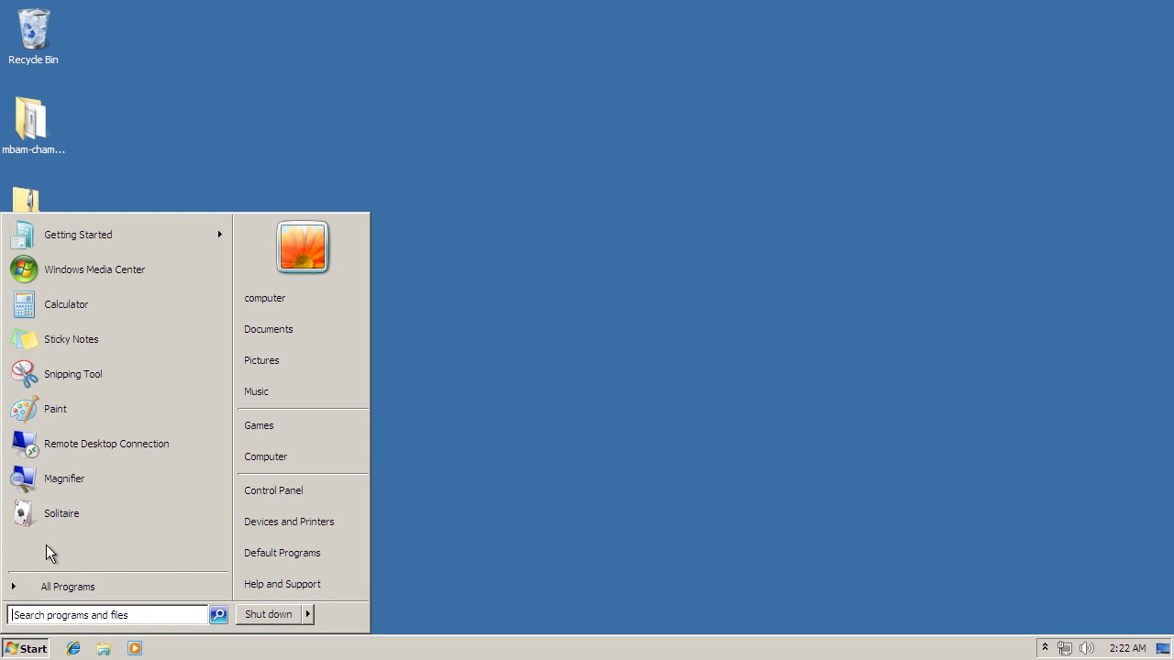
click(36, 515)
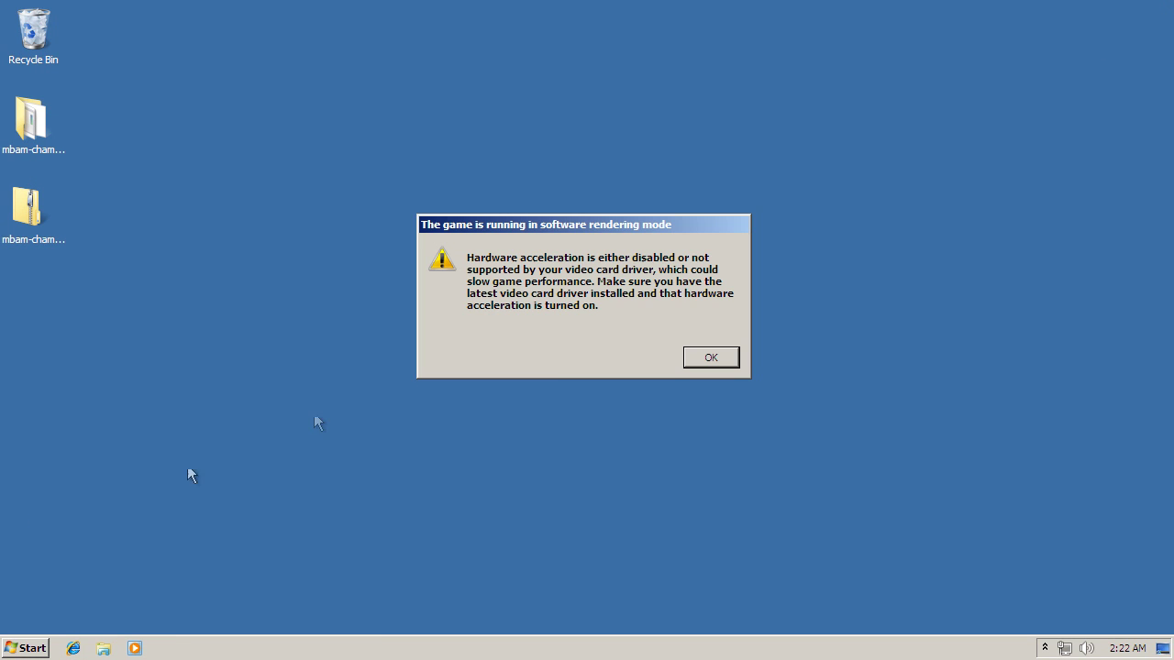
click(727, 362)
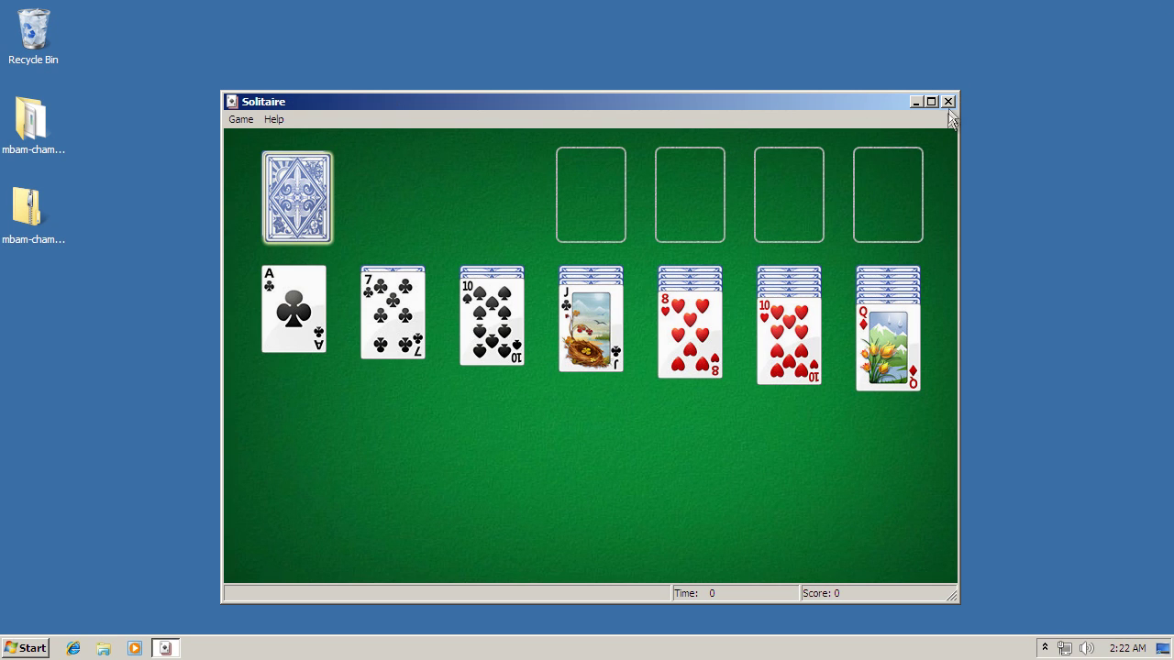
click(947, 102)
Open the Security Shield window from its hidden notification area icon.
click(1044, 649)
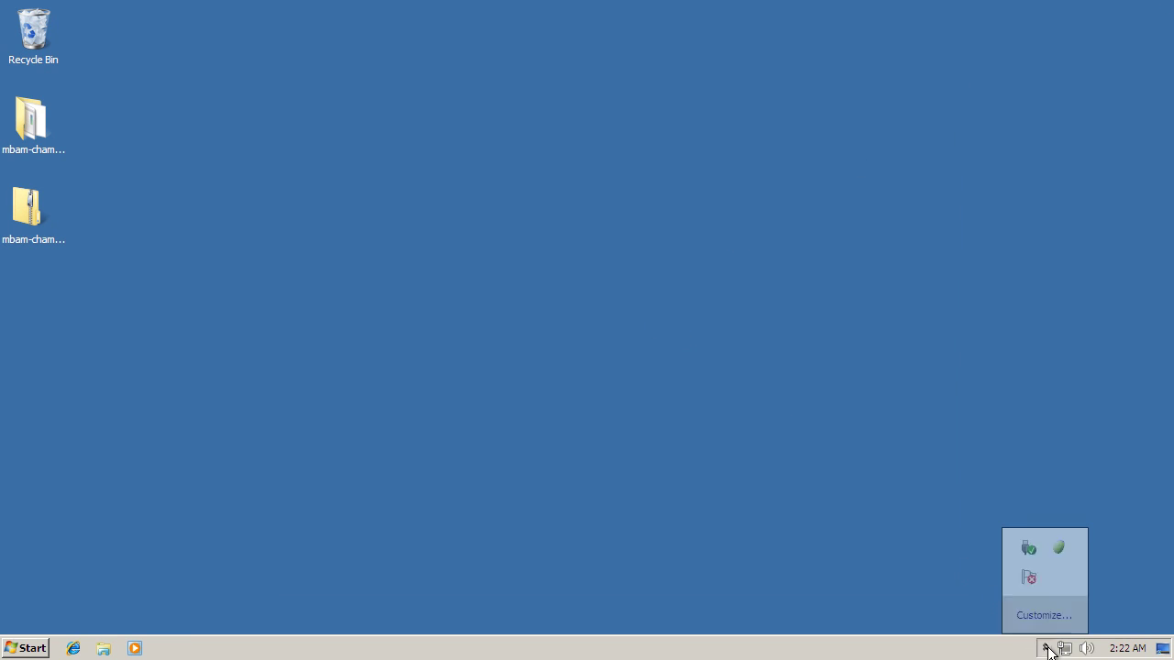
click(1058, 548)
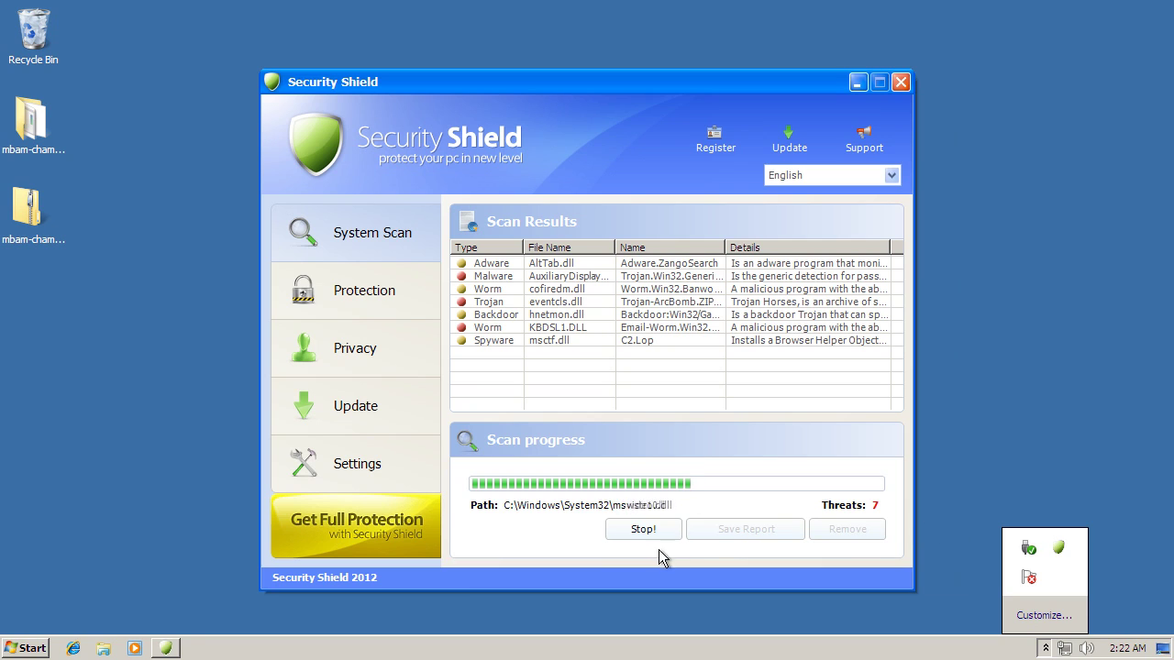
click(691, 577)
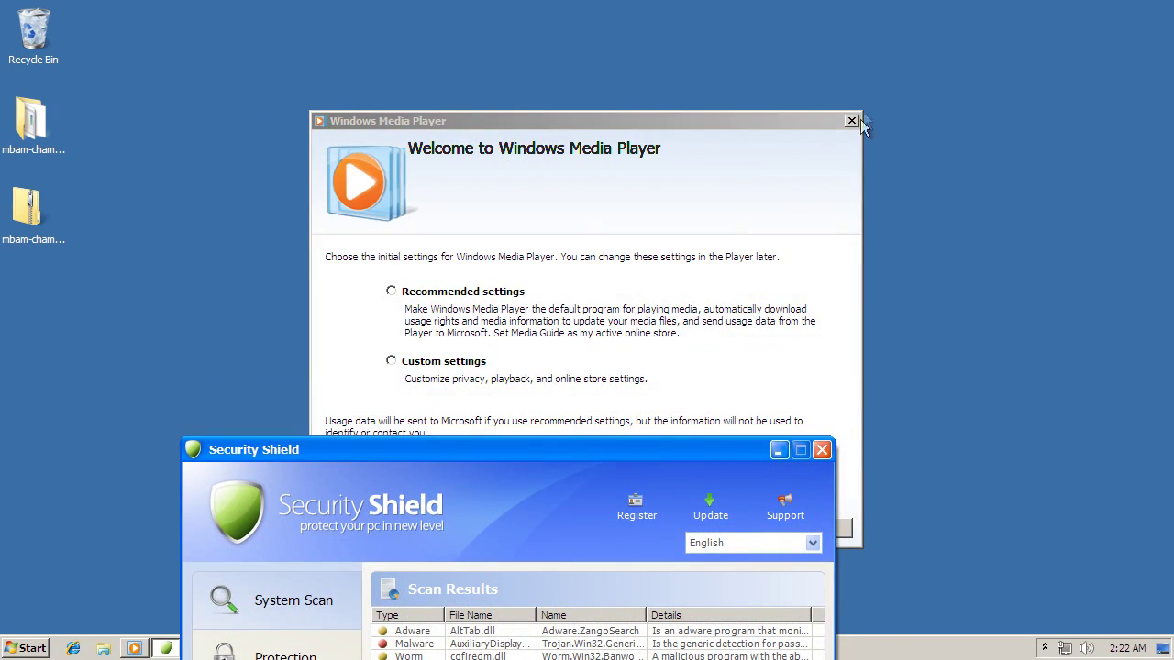
Close the Windows Media Player welcome window, and open and close the Libraries window with Security Shield moved aside.
click(849, 120)
drag(557, 450, 677, 38)
click(103, 649)
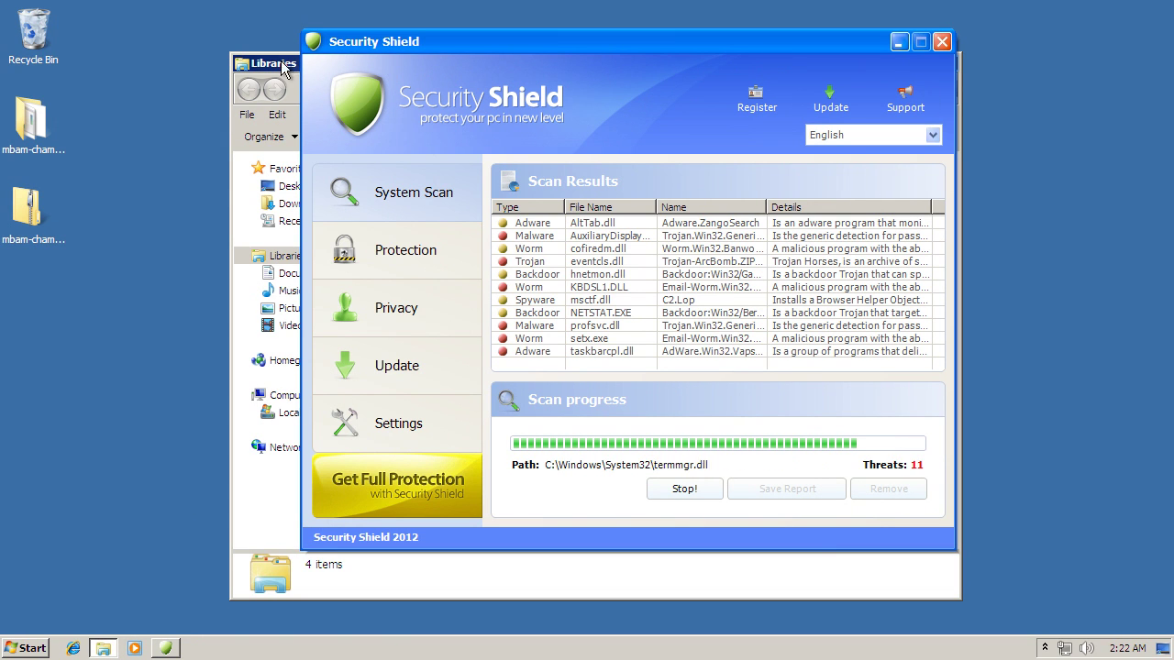
click(242, 63)
click(249, 180)
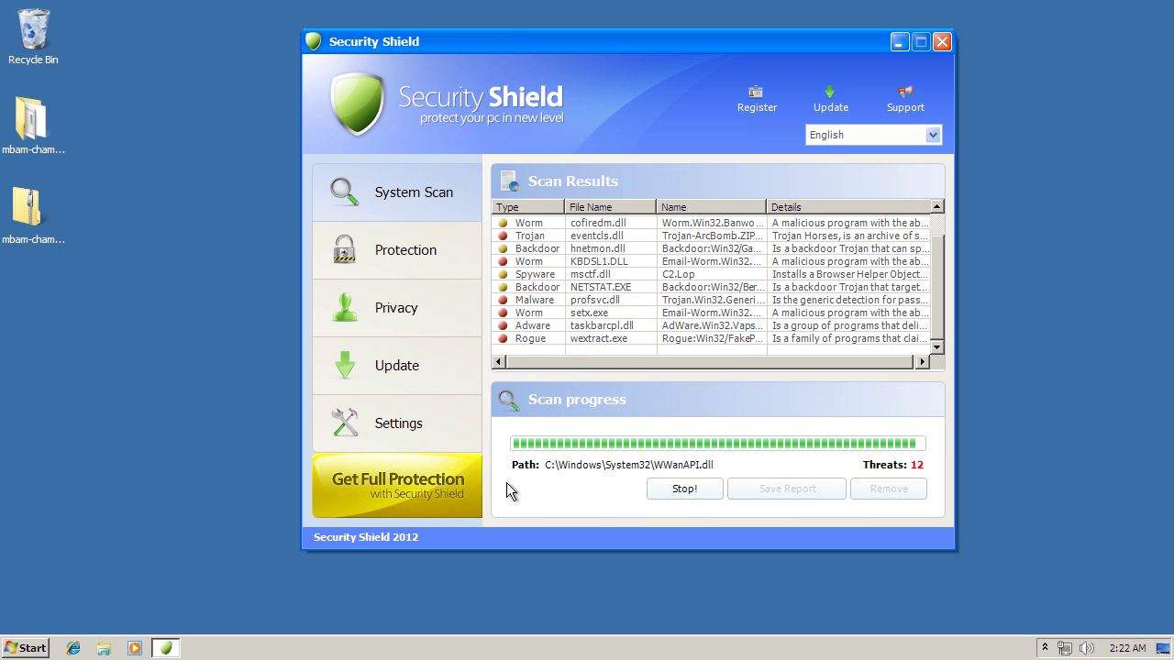
Dismiss the scan warning by continuing unprotected, and close Security Shield and the reopened Libraries window.
click(651, 486)
click(660, 377)
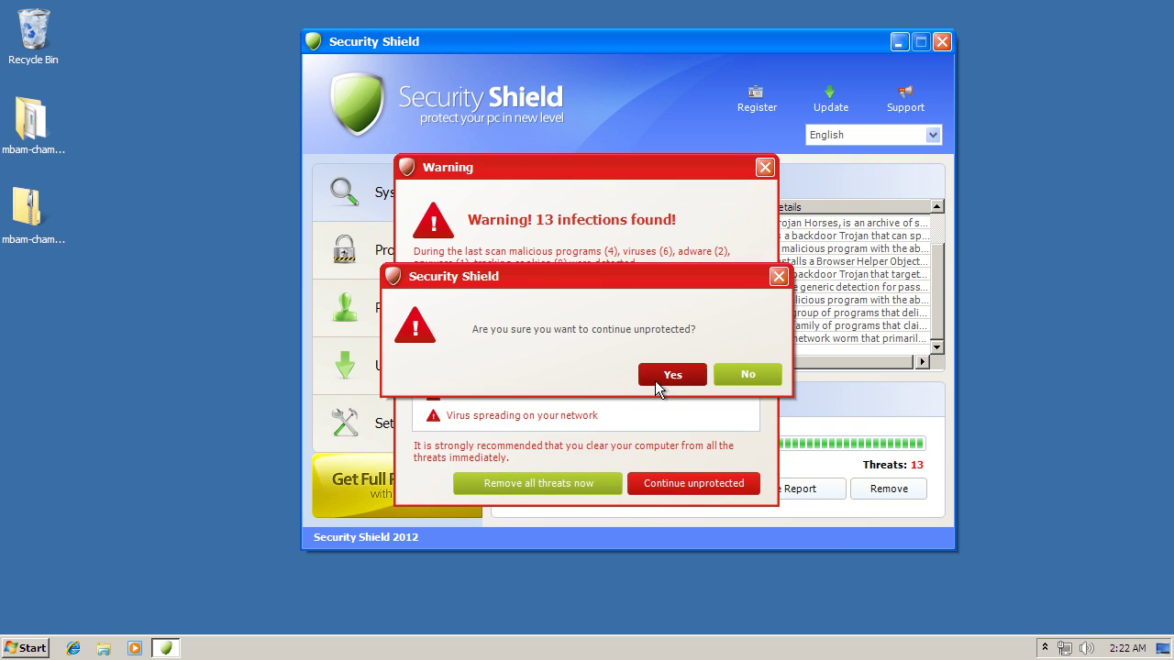
click(30, 648)
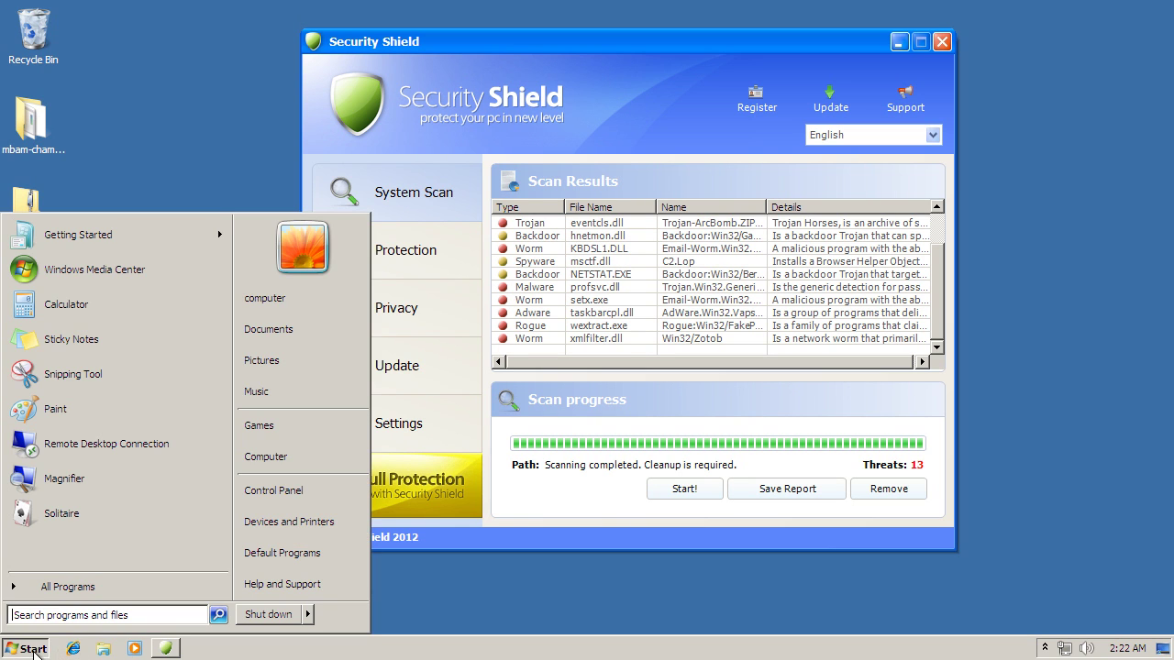
click(103, 649)
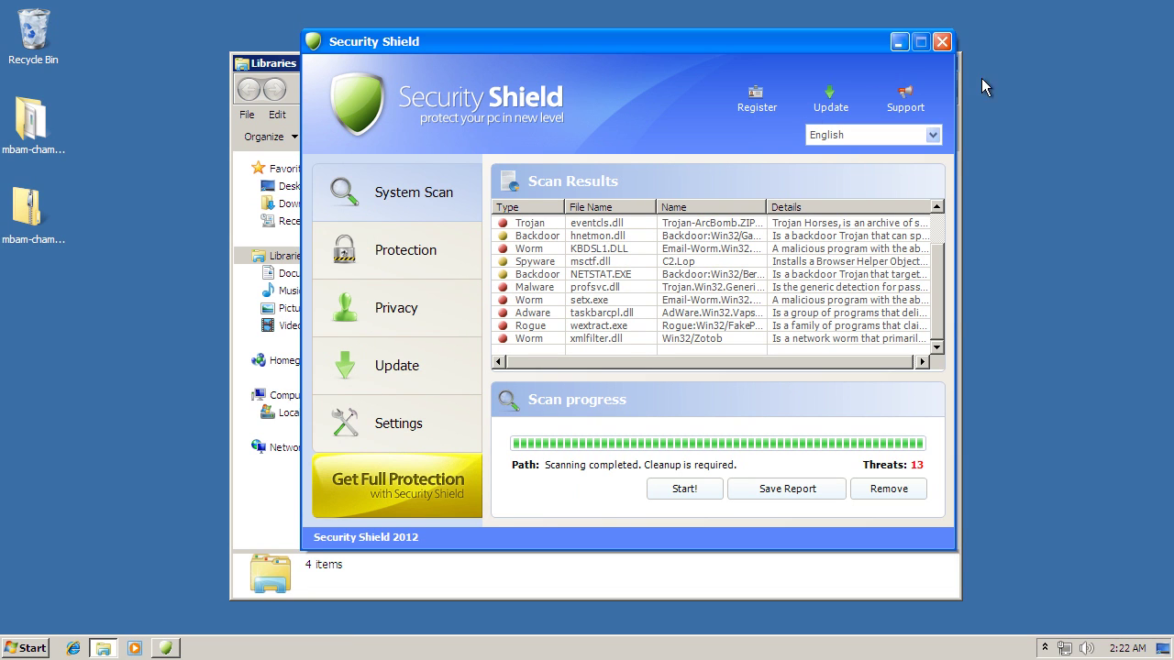
click(941, 41)
click(945, 61)
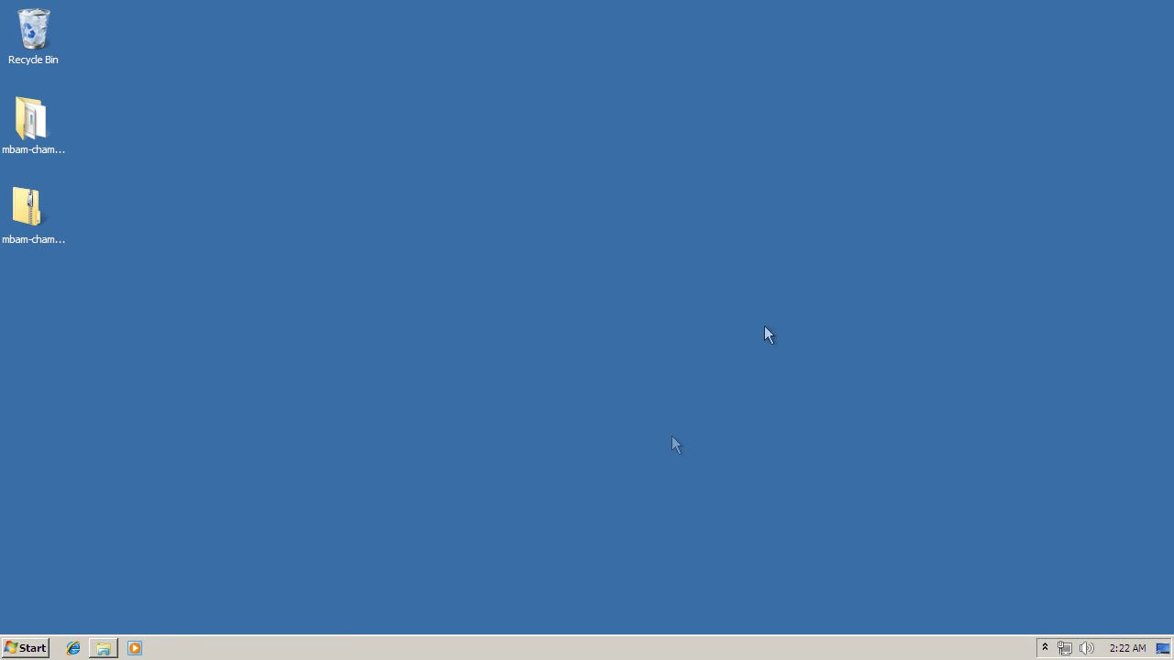
Start Task Manager and open the file location of lsass.exe, leaving the Security Shield alert by continuing unprotected.
right_click(487, 645)
click(505, 596)
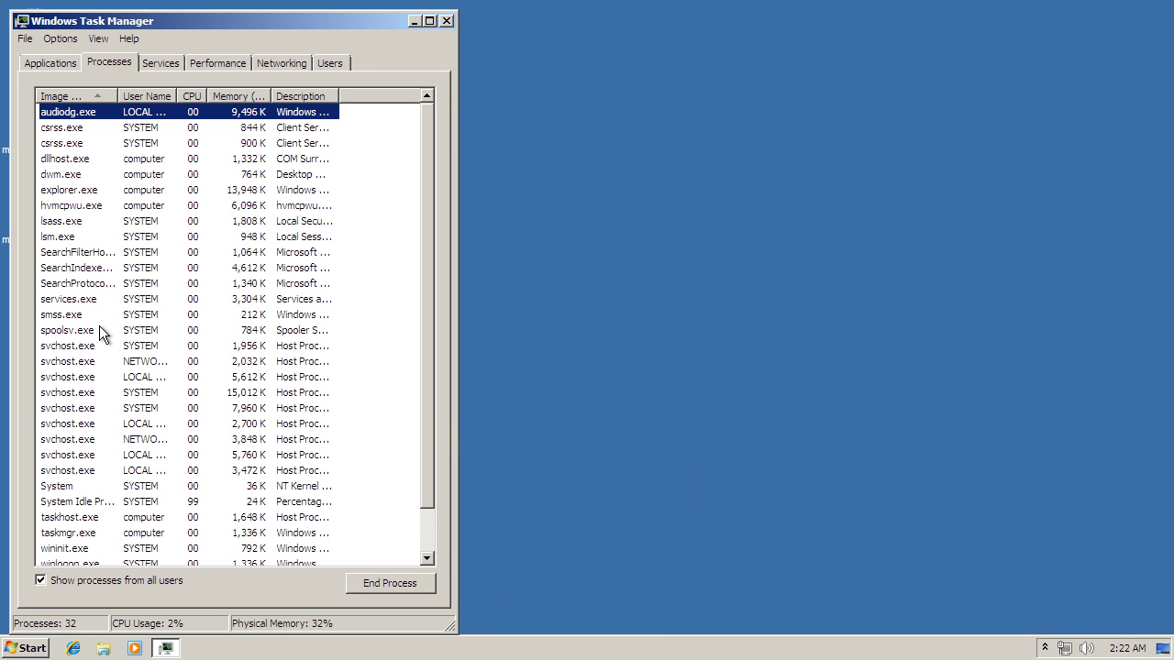
right_click(203, 209)
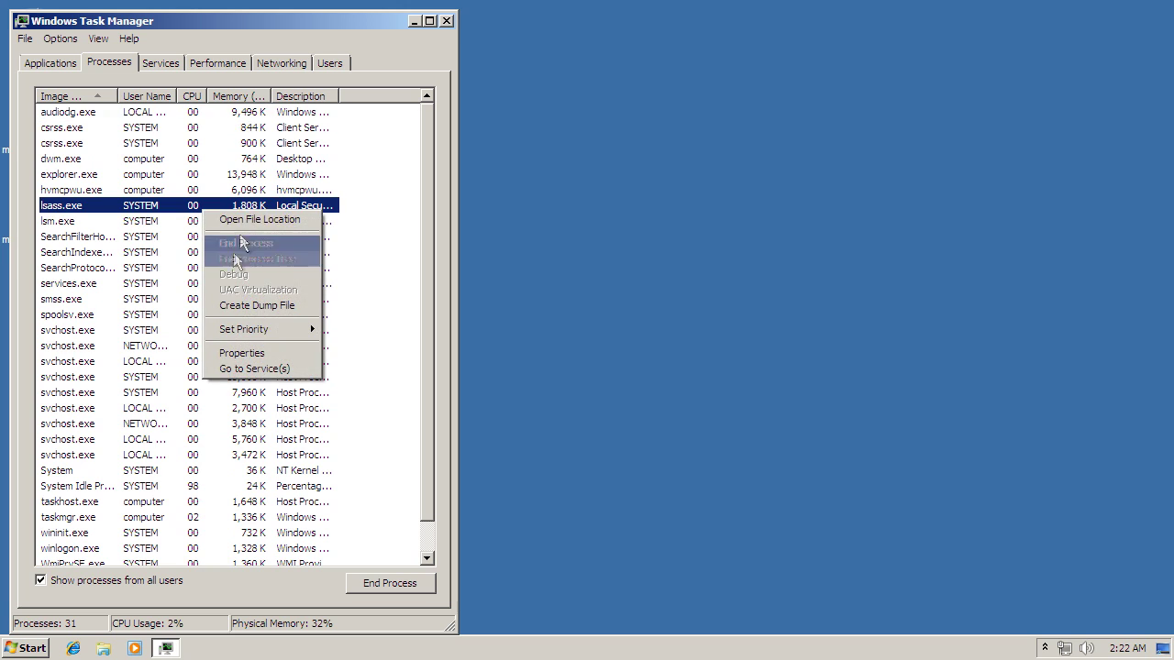
click(248, 220)
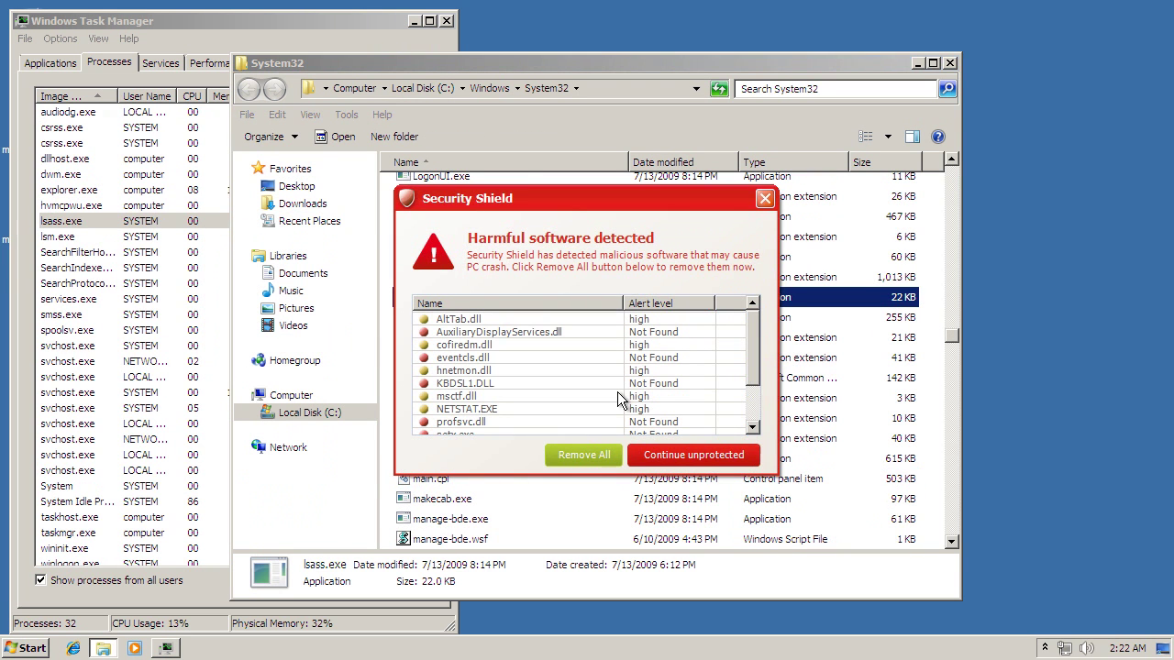
click(648, 461)
click(672, 376)
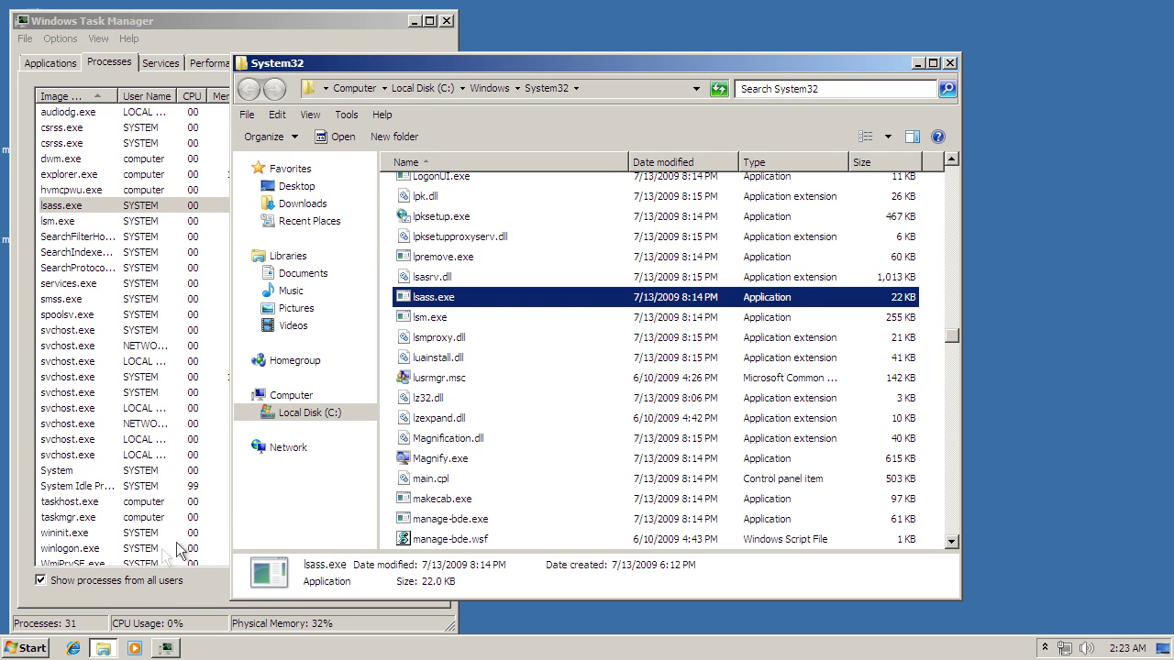
Try to launch Solitaire, decline the Security Shield prompt, and close the System32 and Task Manager windows.
click(26, 648)
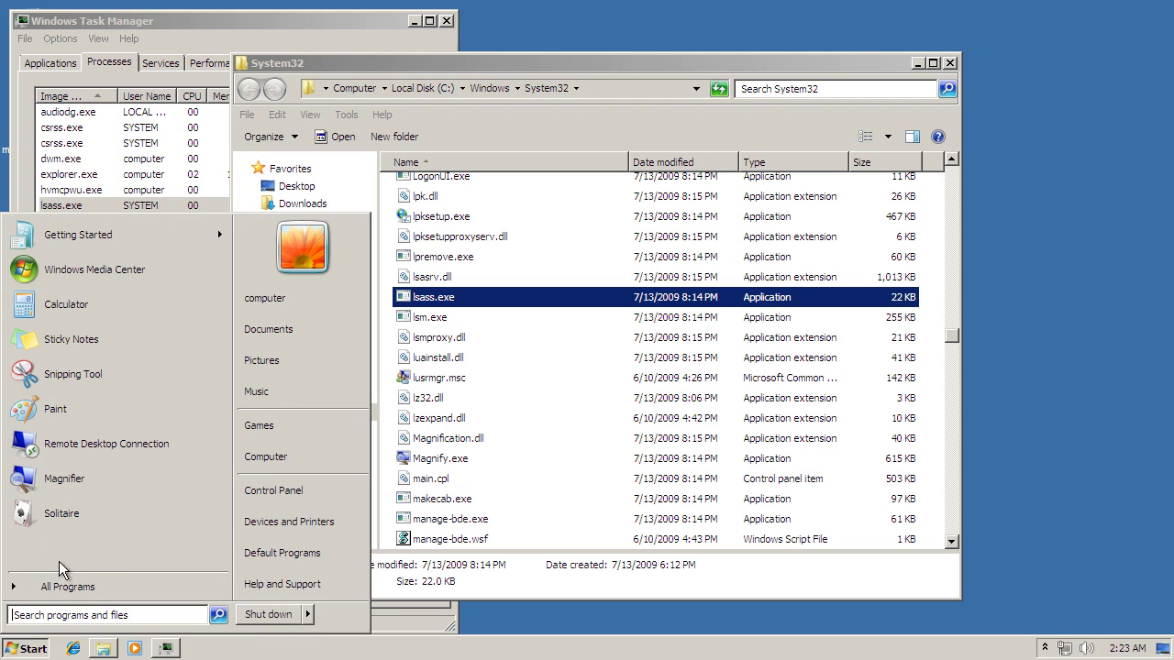
click(60, 504)
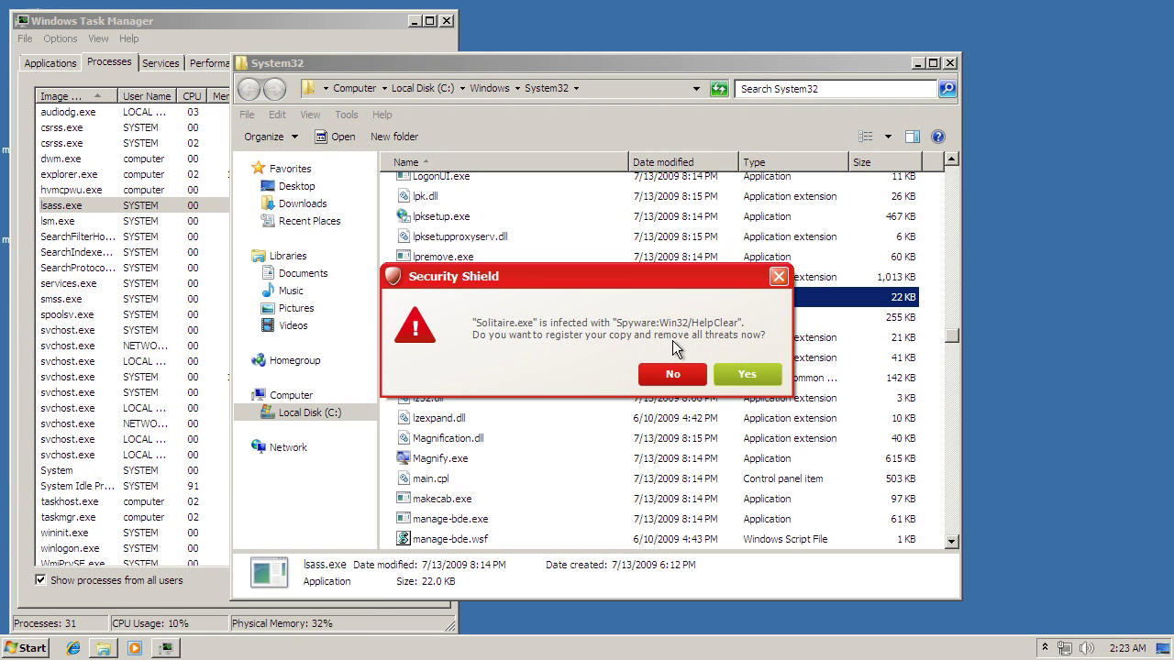
click(696, 376)
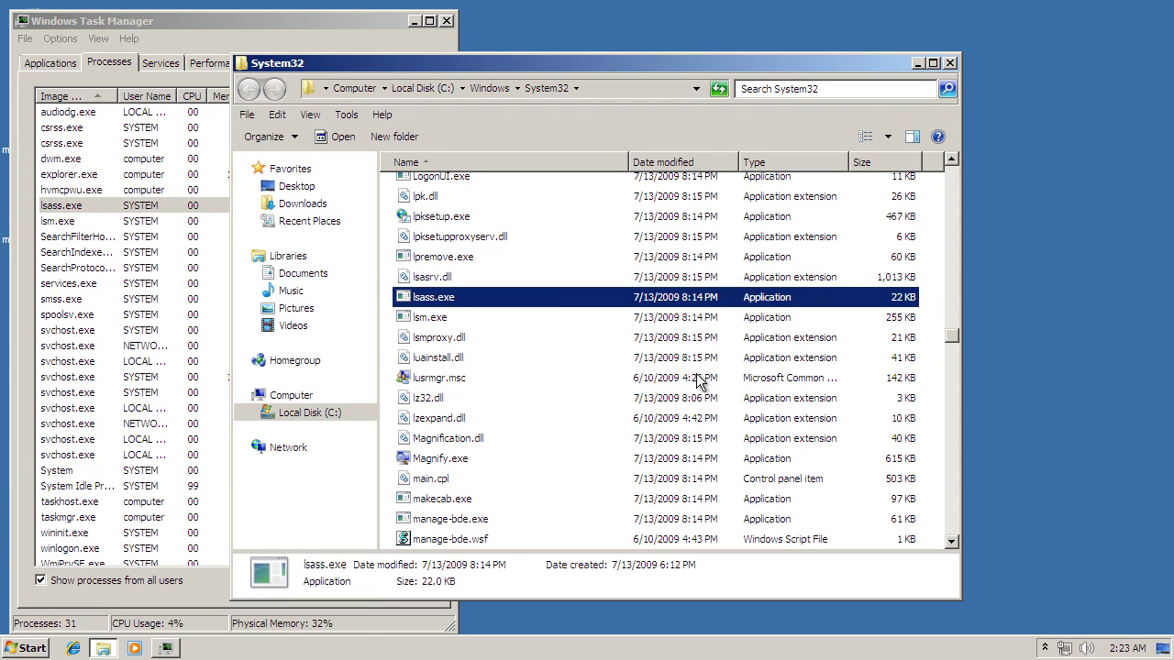
click(950, 64)
click(446, 20)
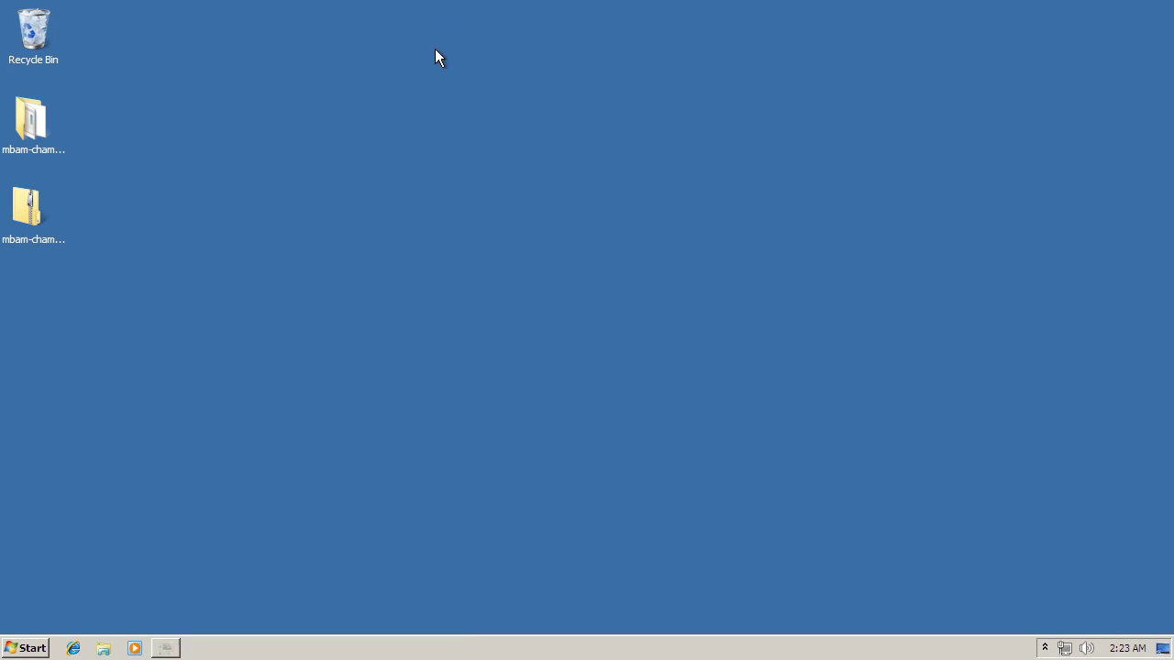
Try to open chameleon.chm from the mbam-chameleon-1.62.1.1000 desktop folder, declining the Security Shield registration prompt.
double_click(46, 153)
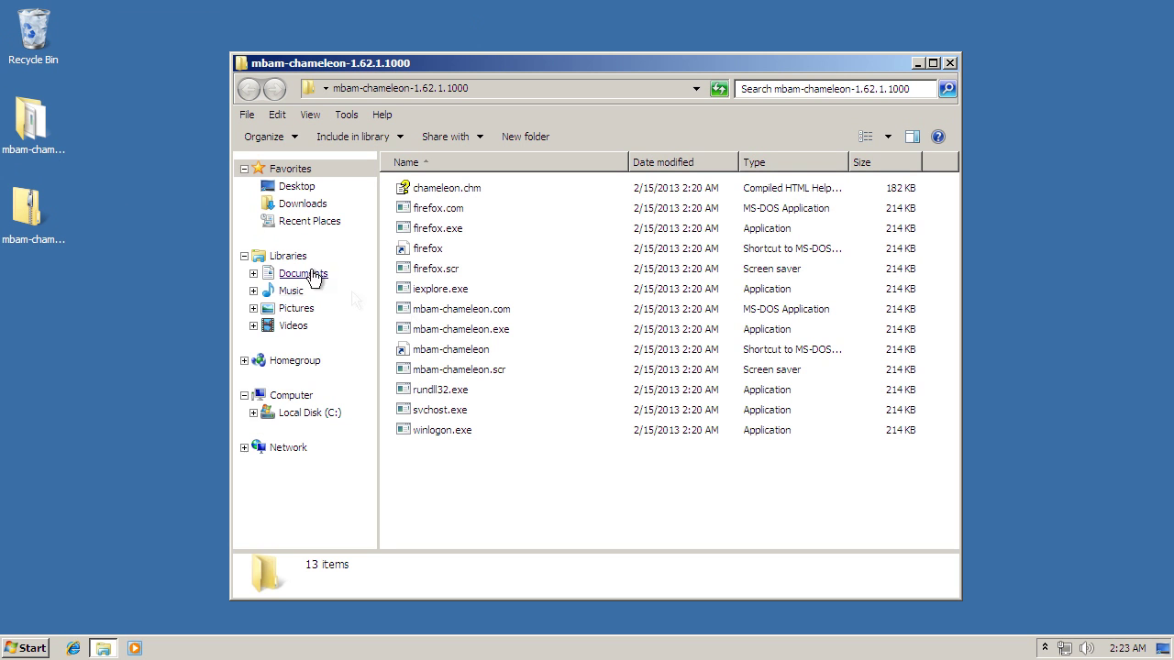
double_click(409, 192)
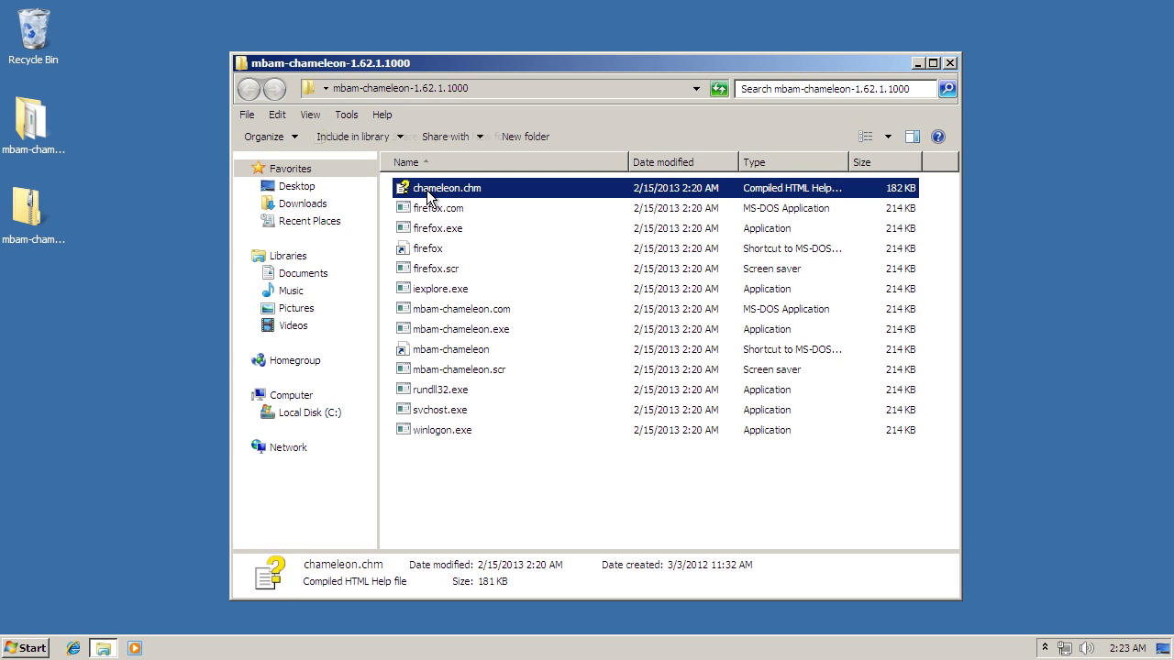
click(636, 339)
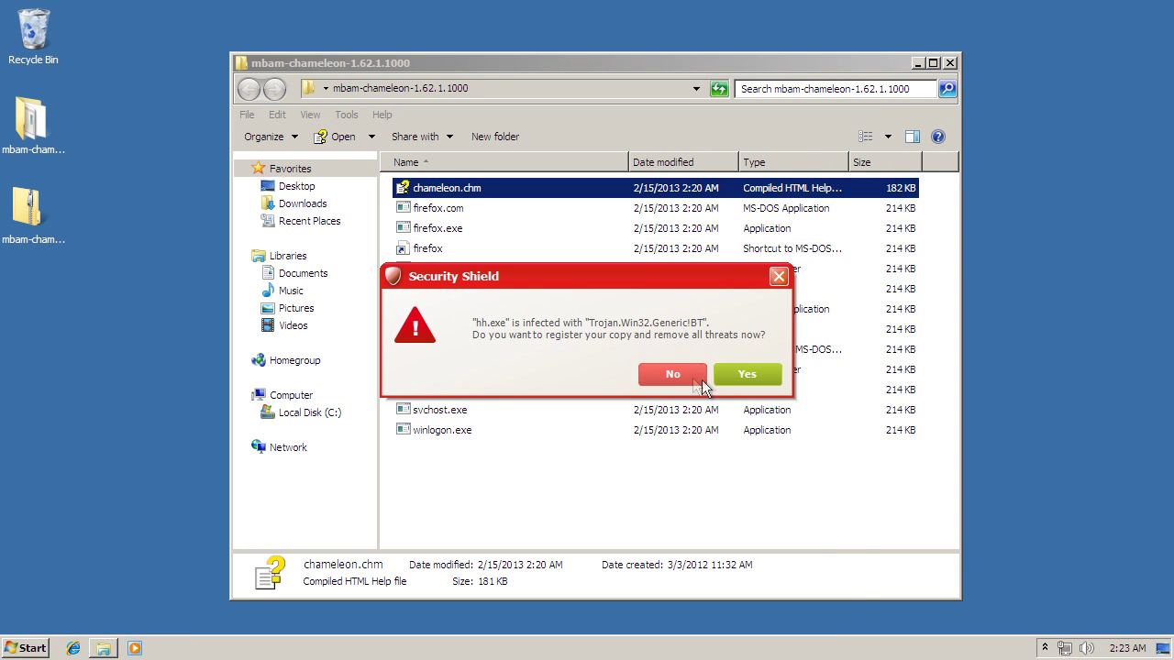
click(672, 374)
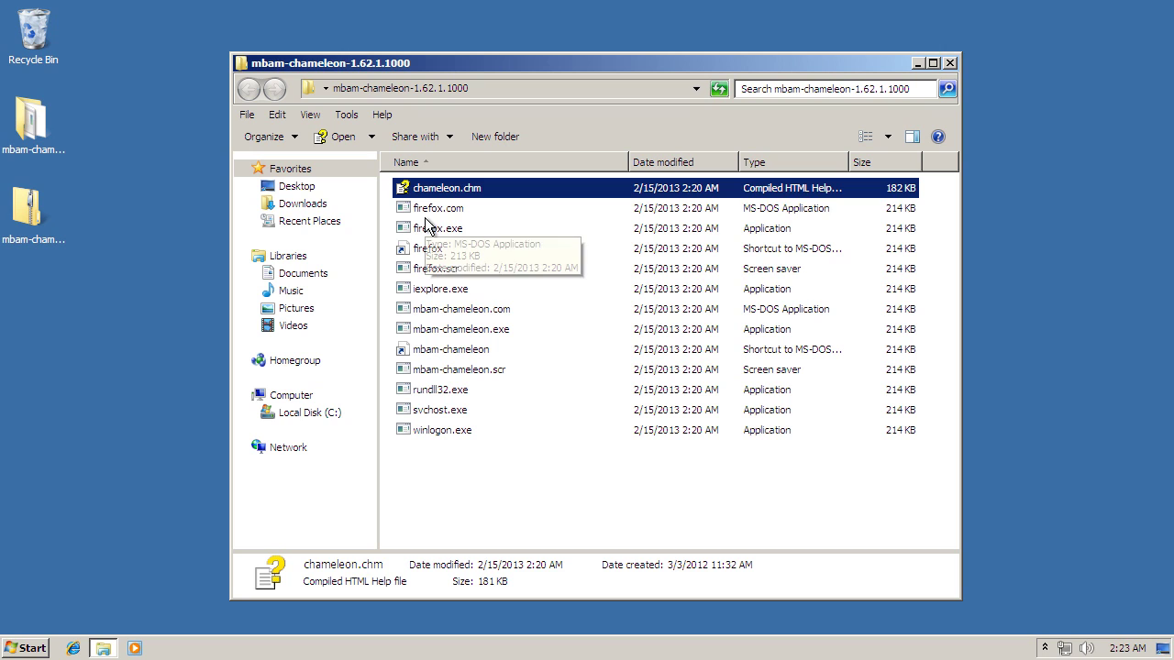
Try to run firefox.com from the mbam-chameleon-1.62.1.1000 folder and decline the Security Shield prompt.
click(429, 215)
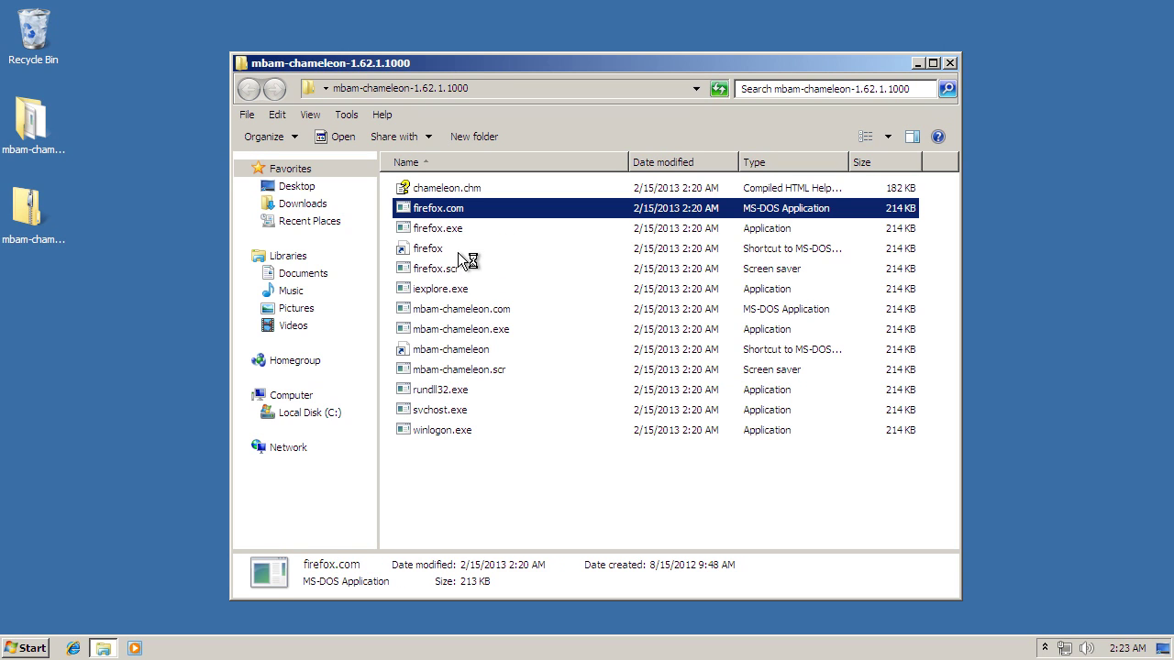
click(637, 339)
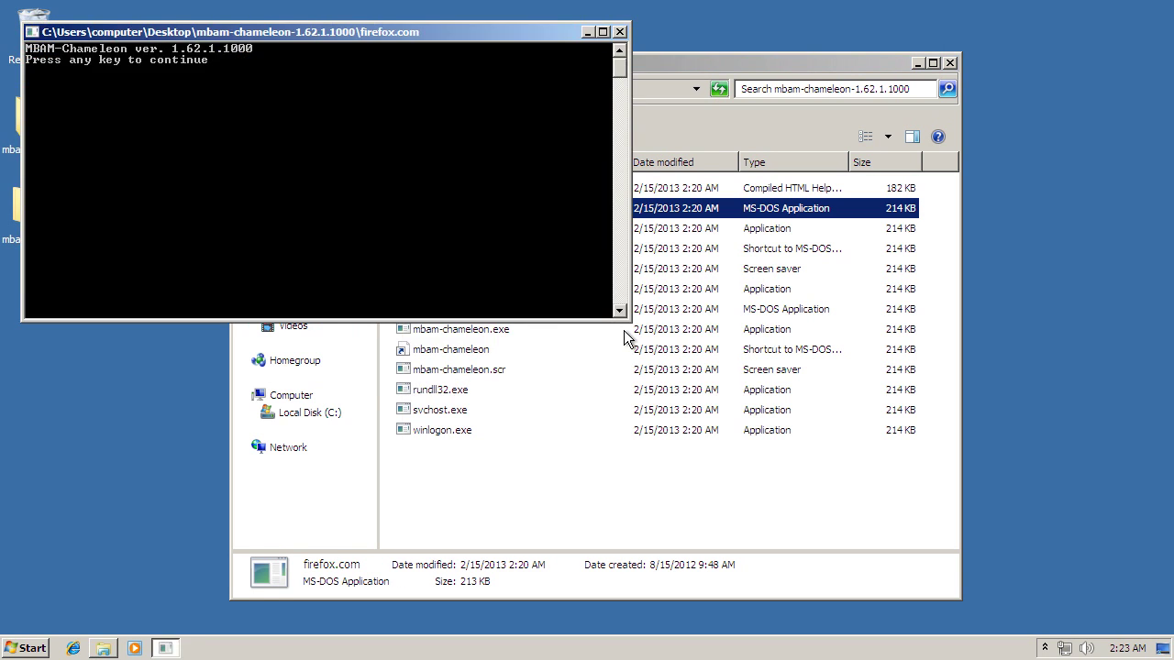
click(653, 377)
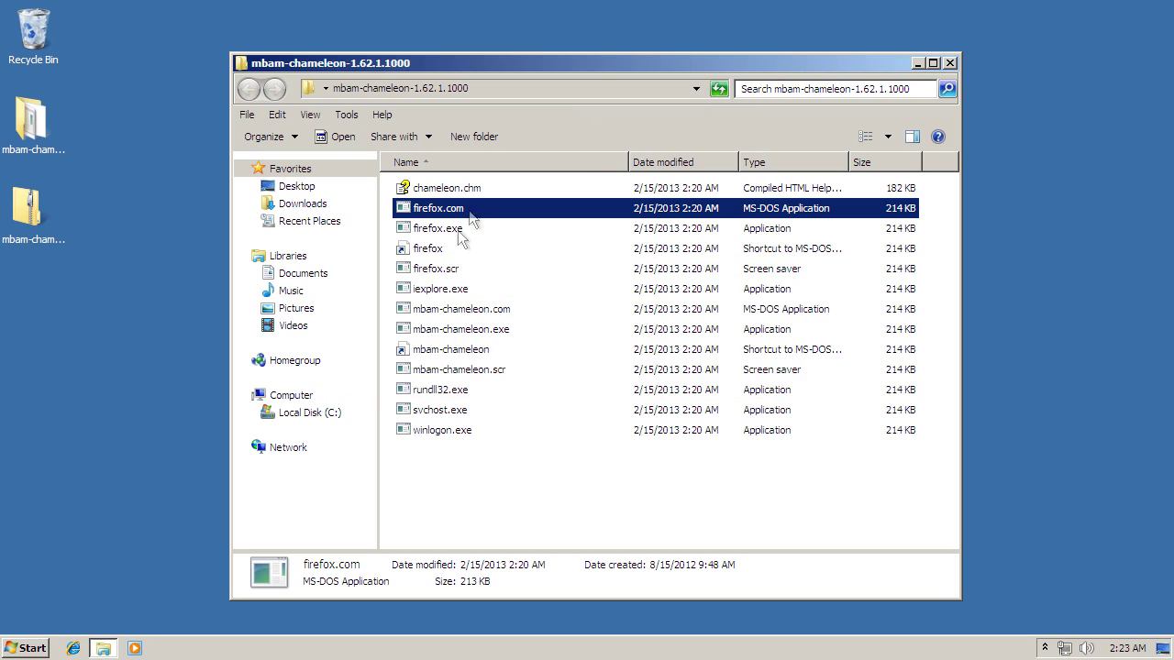
Try to run firefox.exe and the firefox.pif shortcut from the mbam-chameleon-1.62.1.1000 folder, declining each Security Shield prompt.
double_click(435, 232)
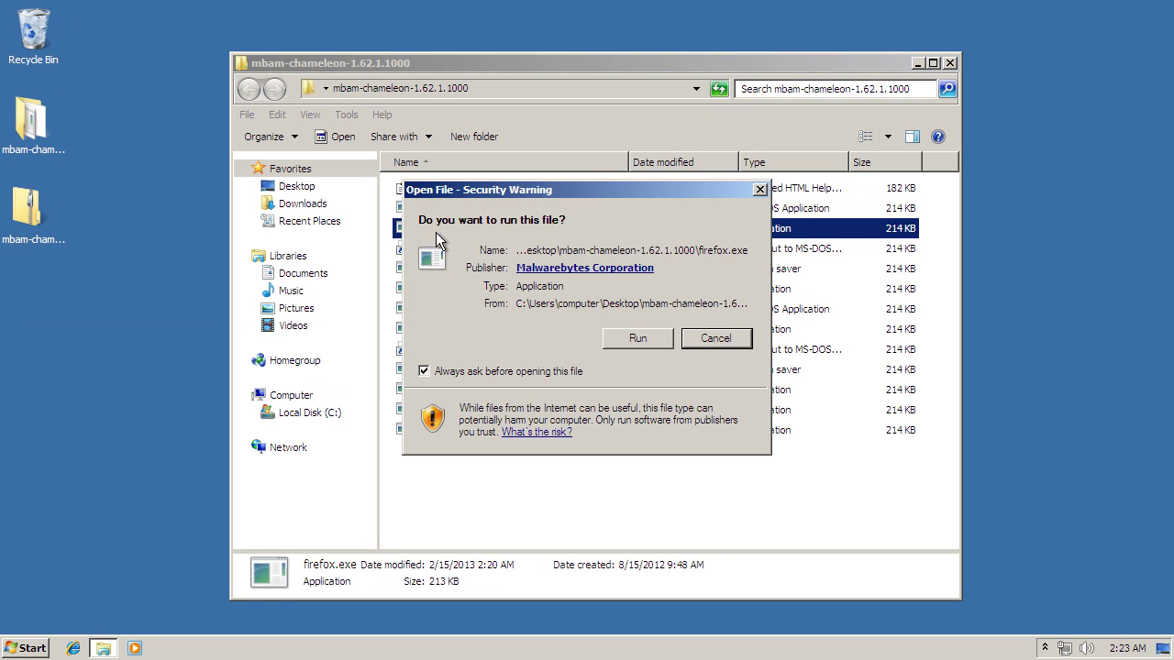
click(639, 339)
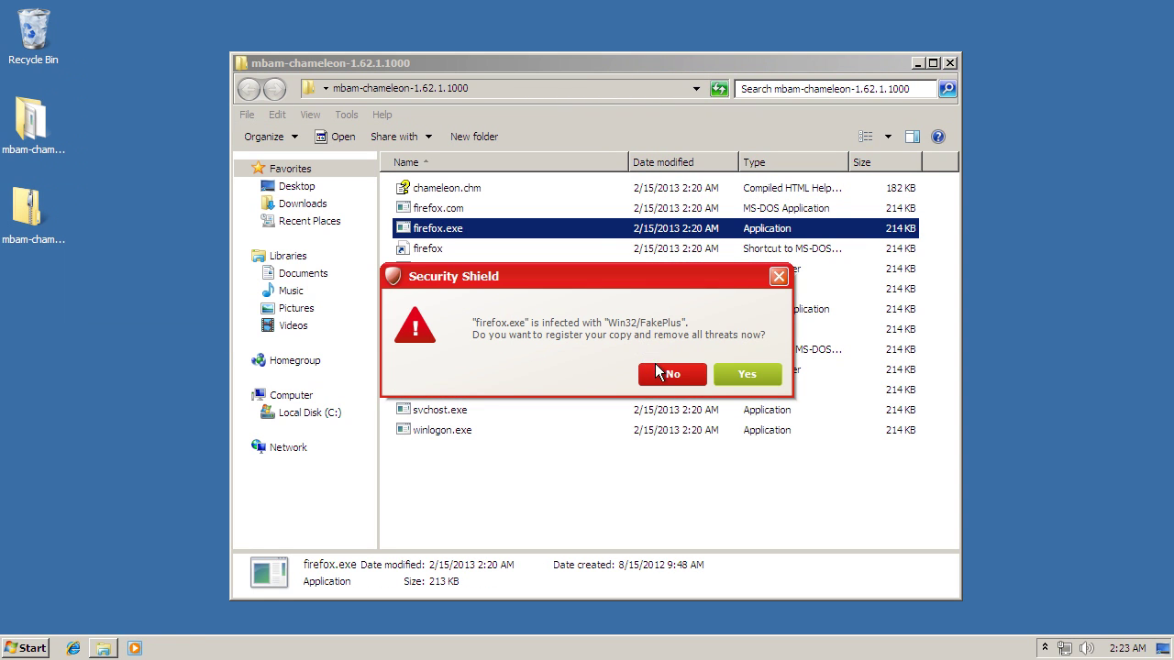
click(669, 371)
double_click(458, 249)
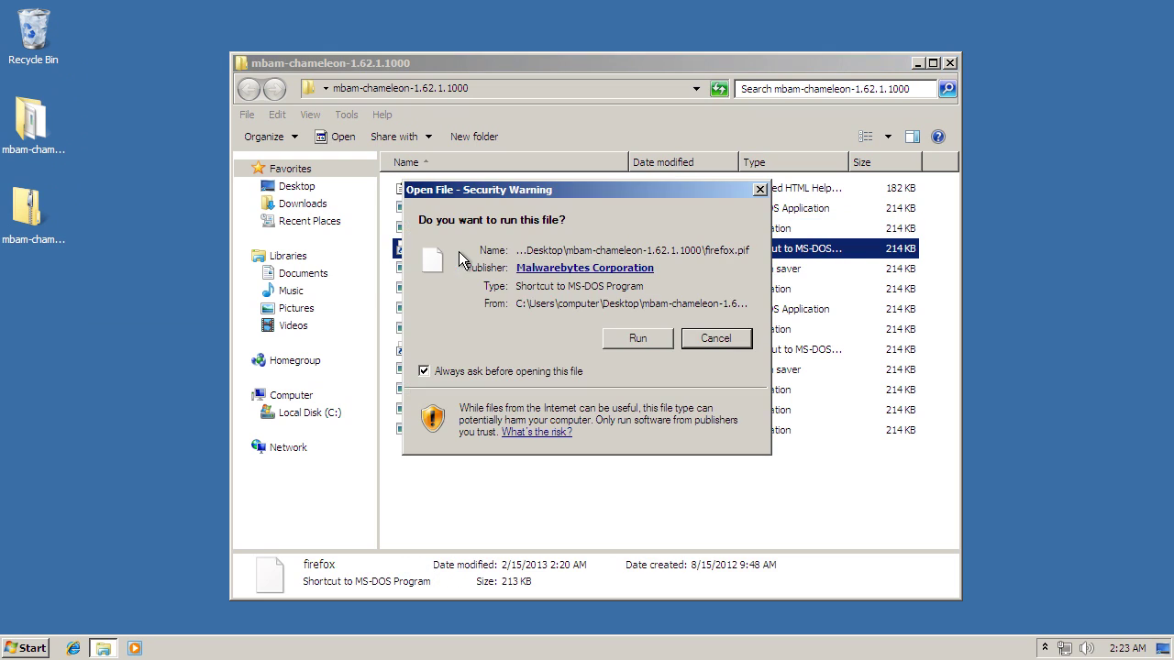
click(634, 339)
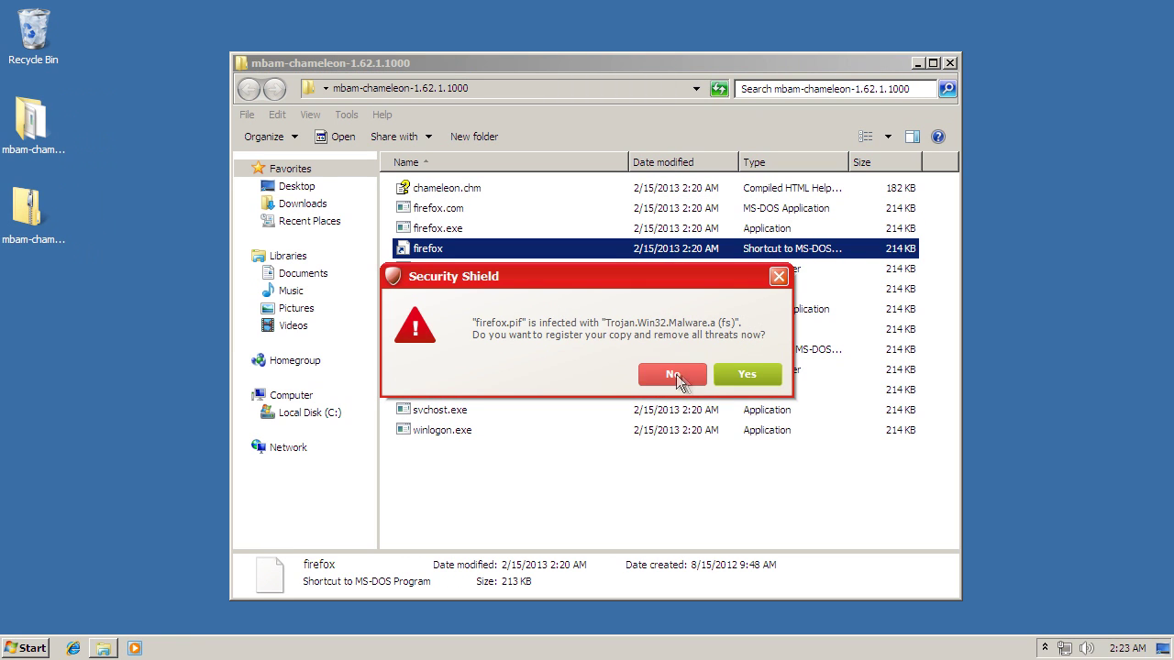
click(681, 375)
Try to run firefox.scr and iexplore.exe from the mbam-chameleon-1.62.1.1000 folder, declining each Security Shield prompt.
double_click(431, 269)
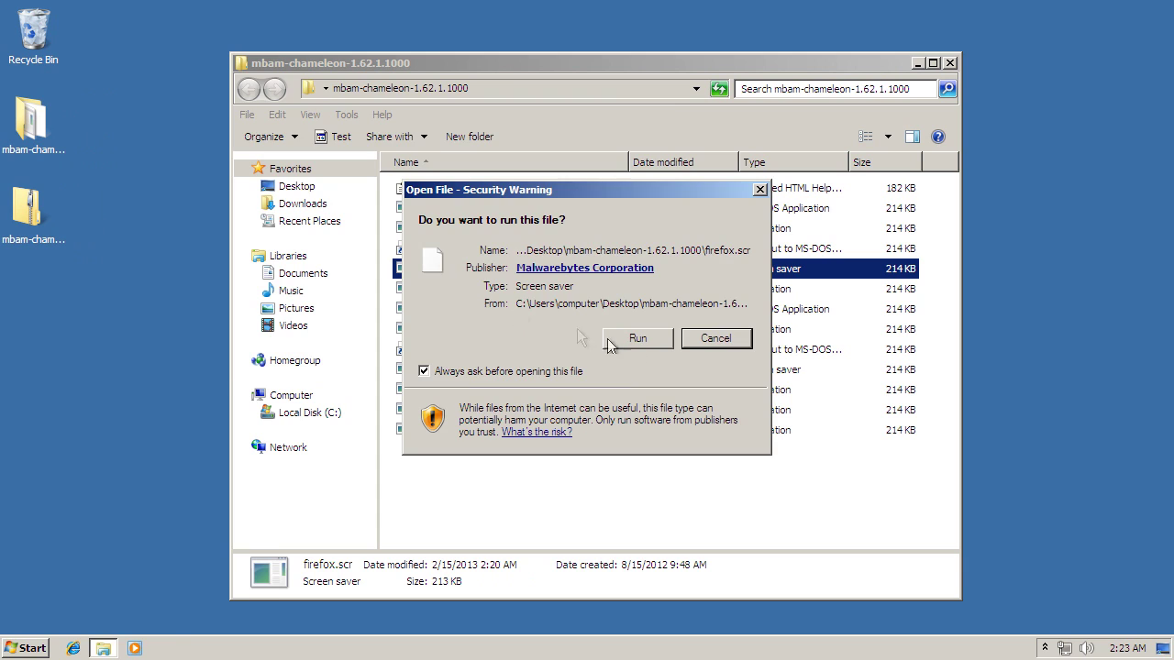
click(639, 339)
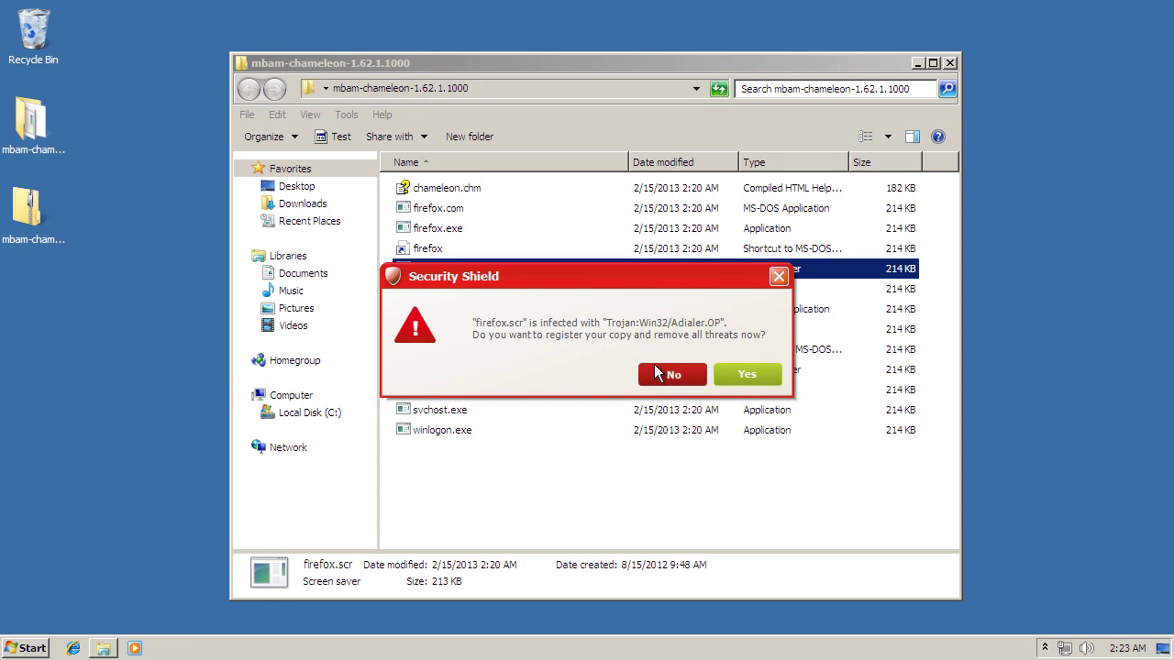
click(676, 374)
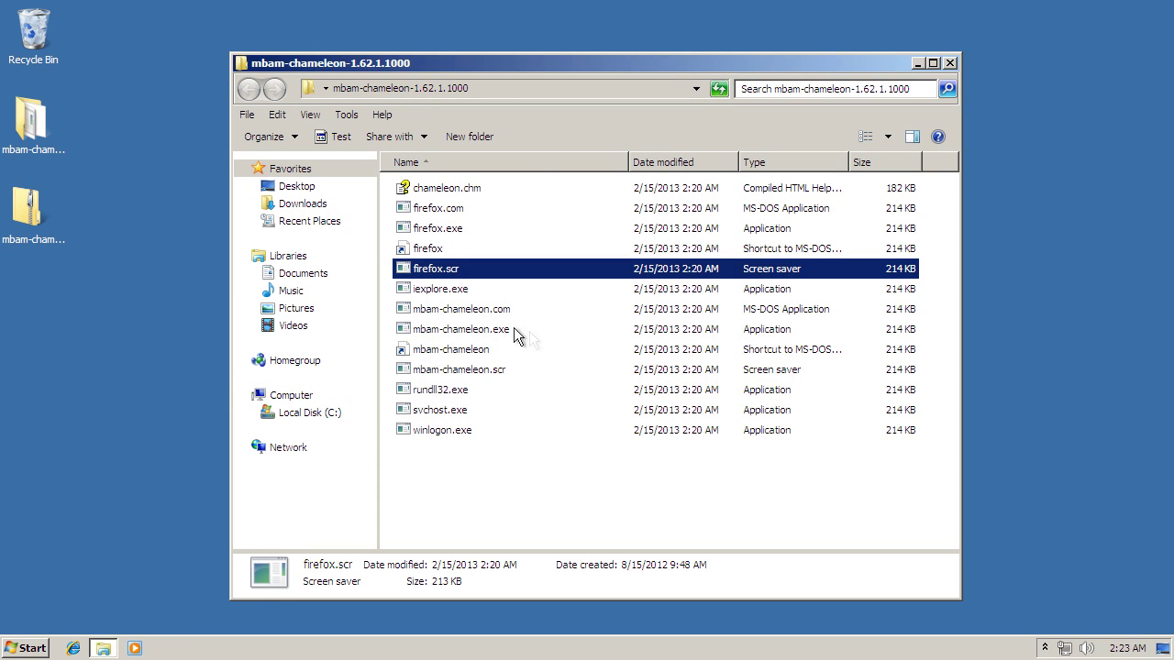
double_click(433, 289)
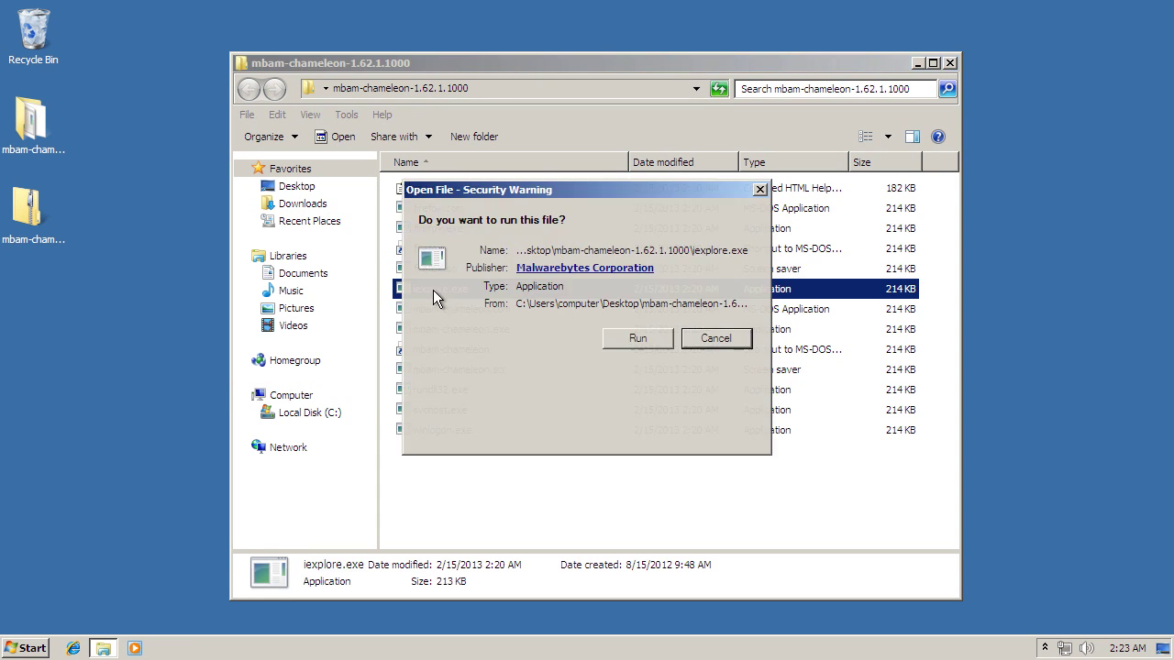
click(639, 341)
click(646, 370)
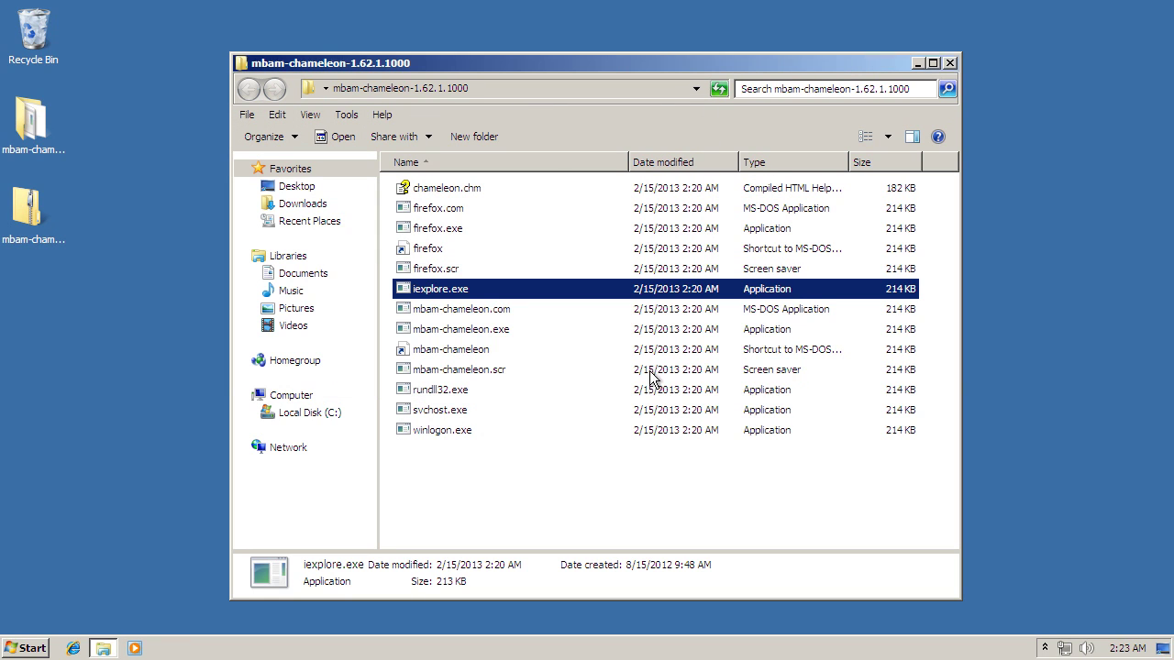
Try to run mbam-chameleon.com and mbam-chameleon.exe, declining the Security Shield registration prompt for each.
click(498, 317)
double_click(499, 318)
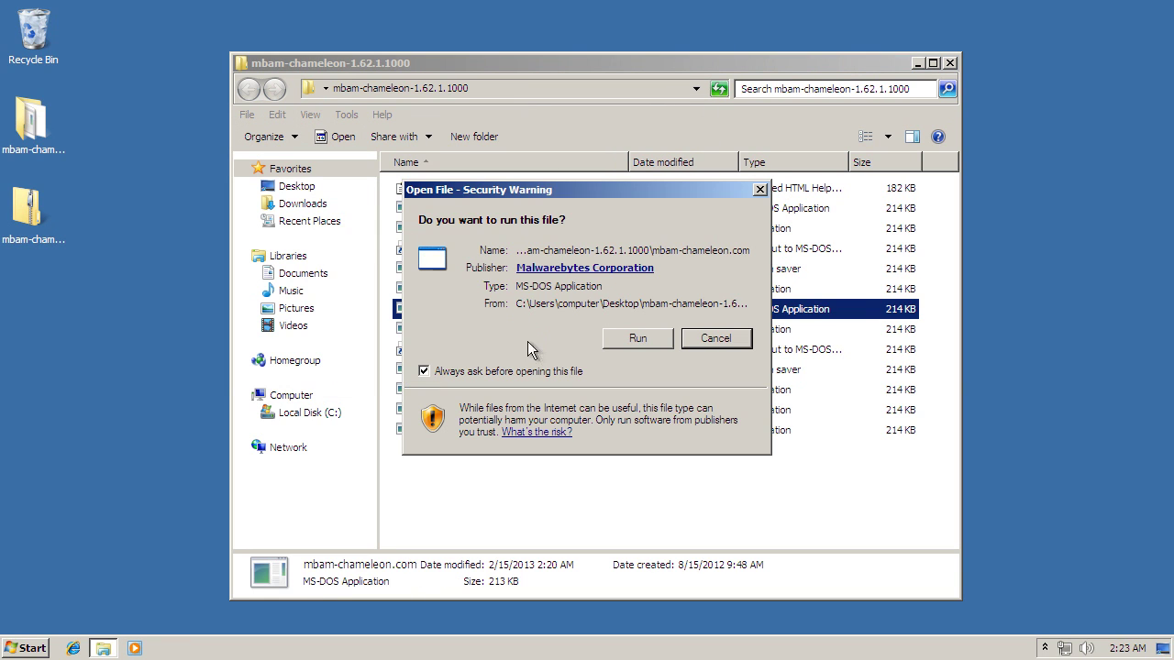
click(631, 339)
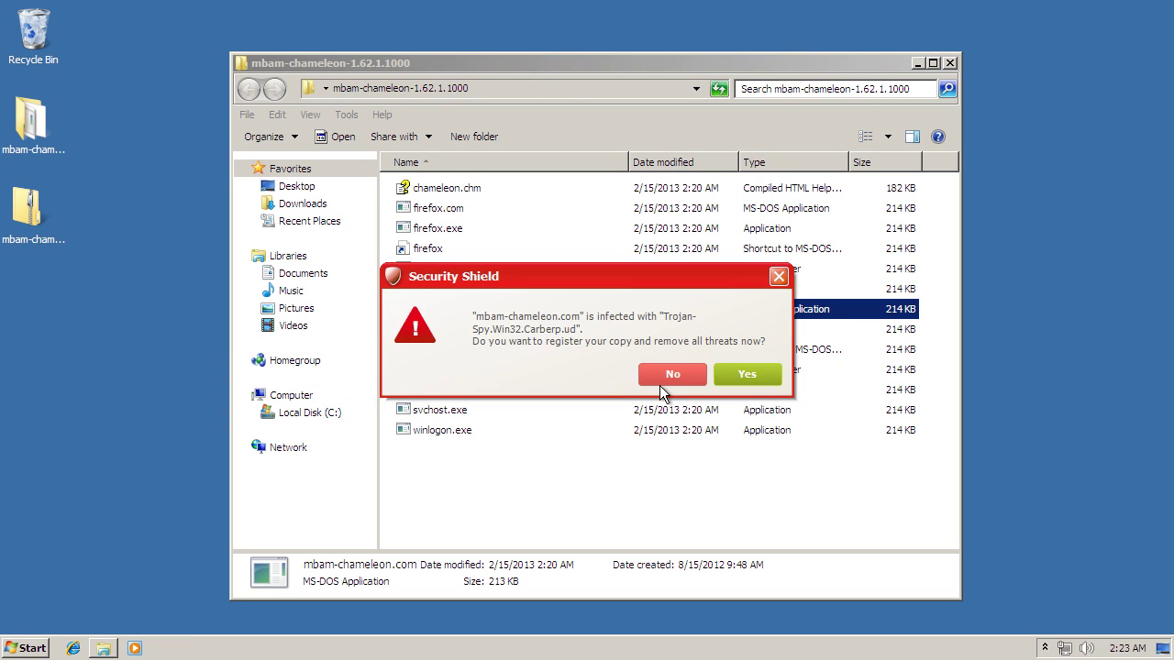
click(660, 374)
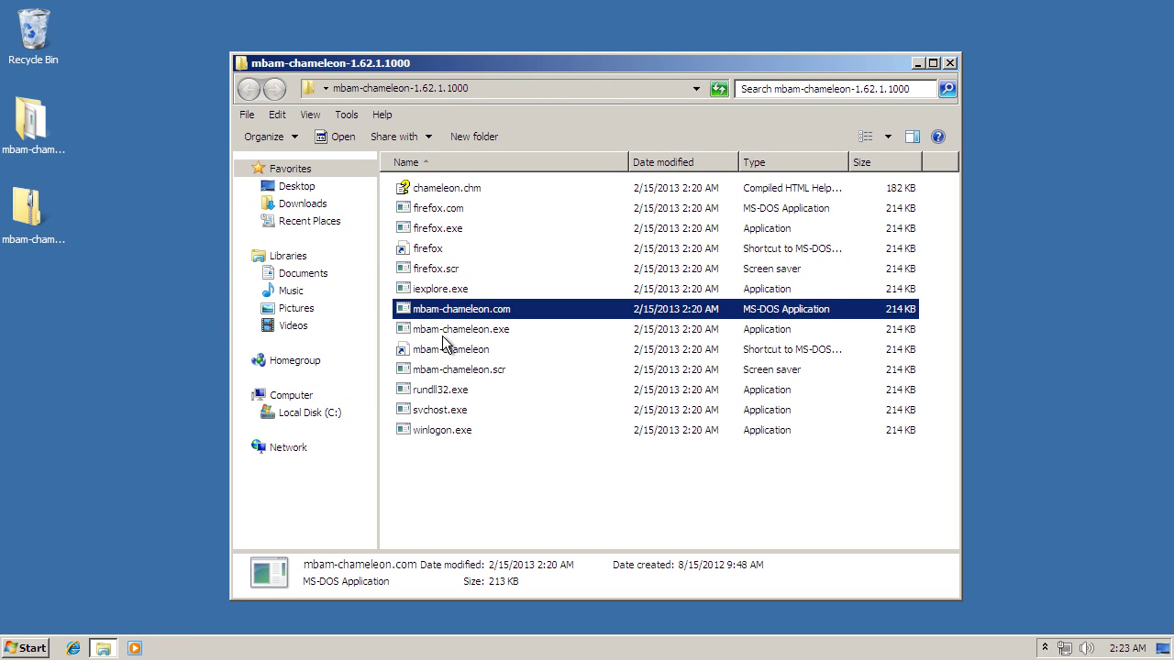
click(444, 335)
double_click(443, 338)
click(629, 344)
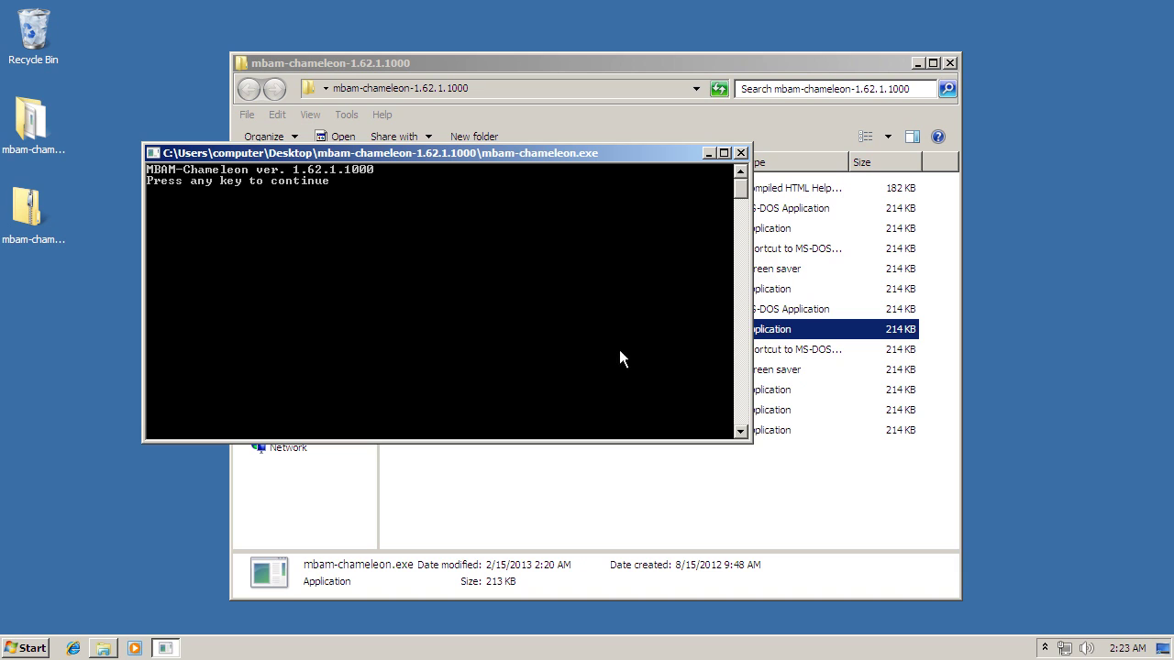
click(669, 374)
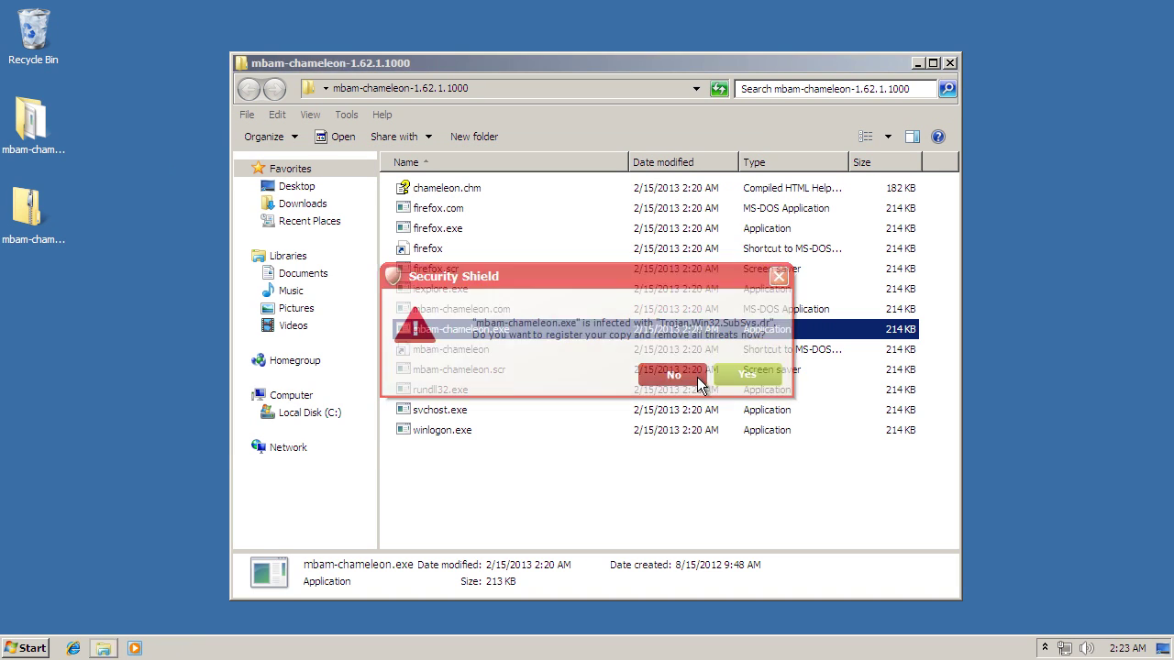
Try to run the mbam-chameleon.pif shortcut, closing the Action Center window and leaving the Security Shield window by continuing unprotected.
double_click(479, 352)
click(629, 344)
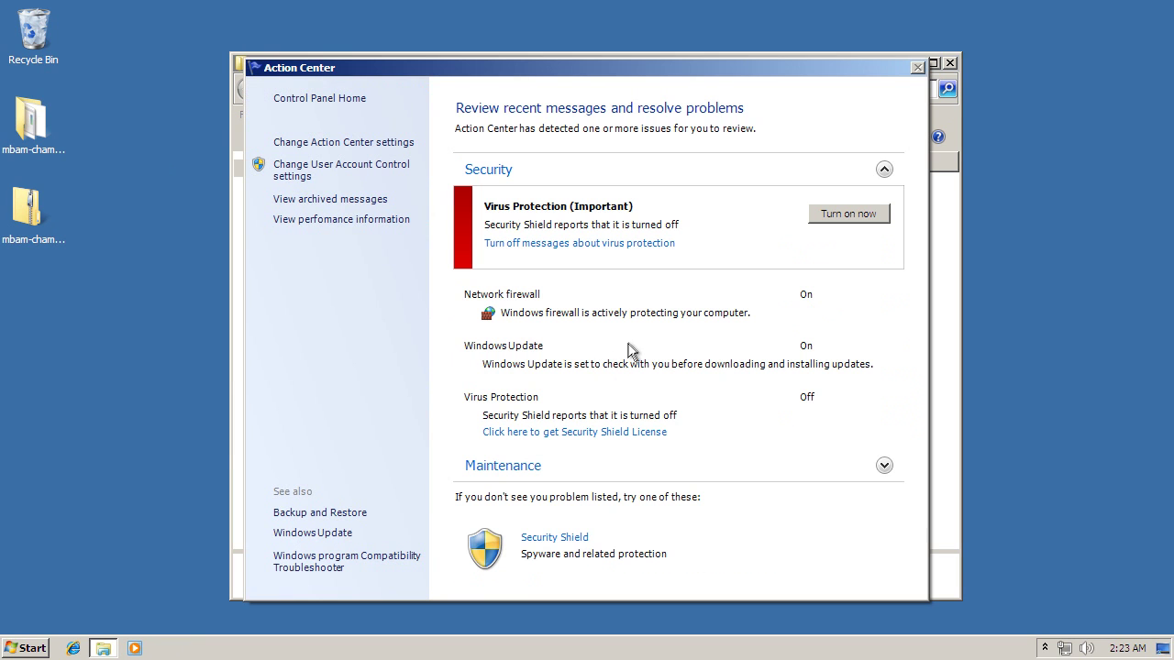
click(917, 68)
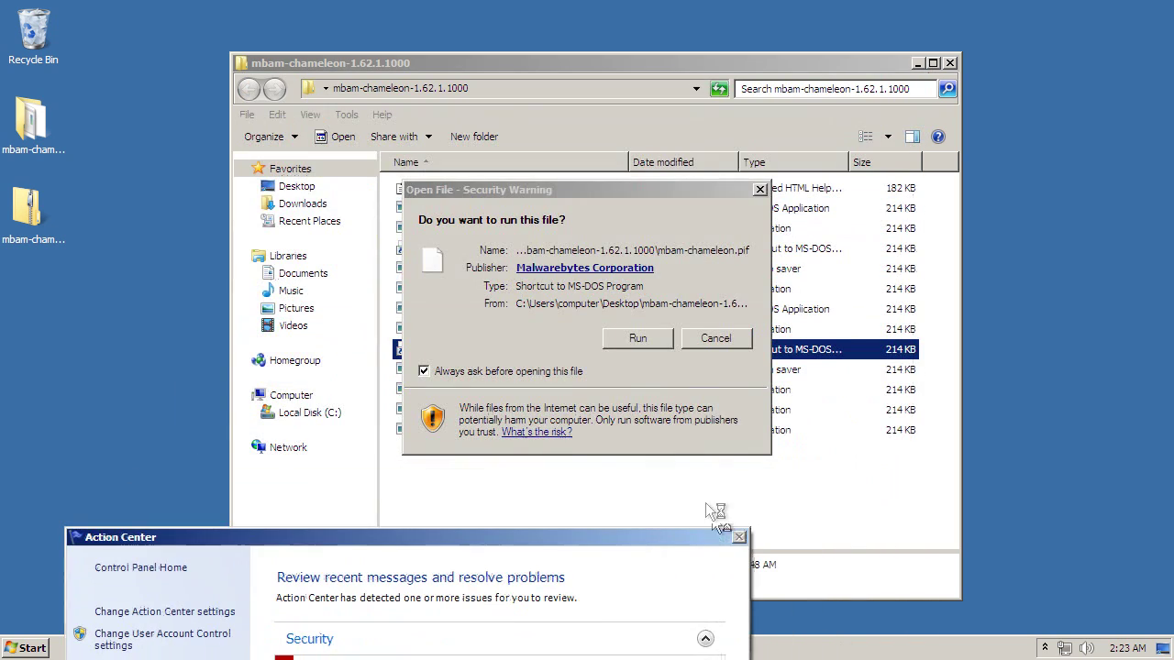
click(631, 339)
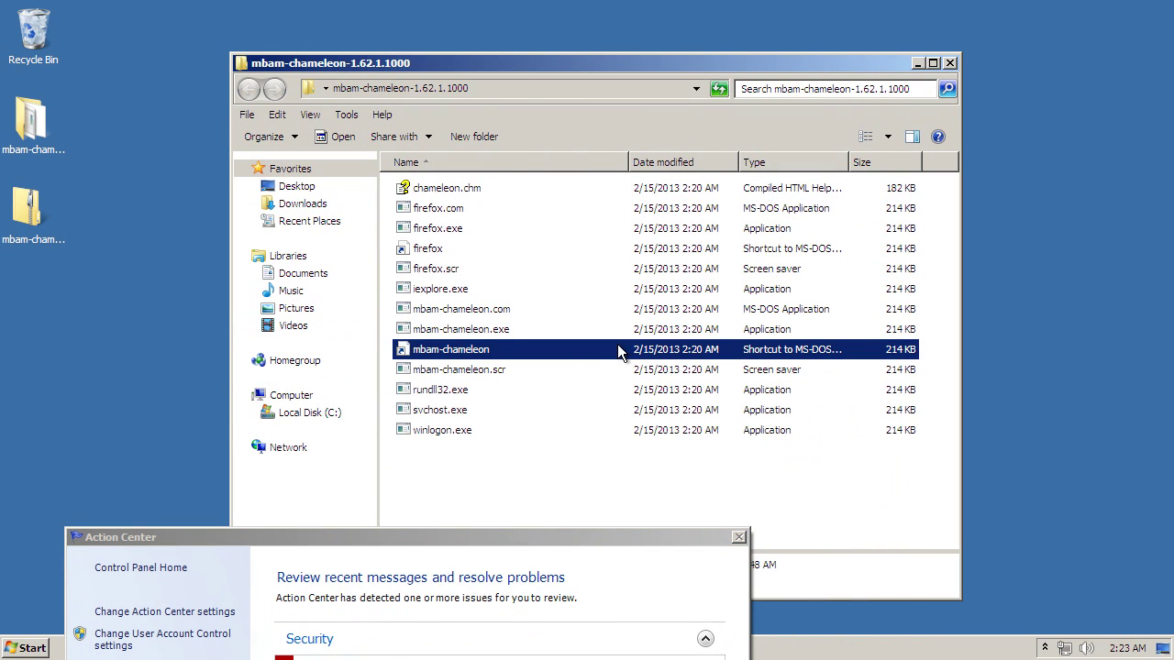
click(739, 537)
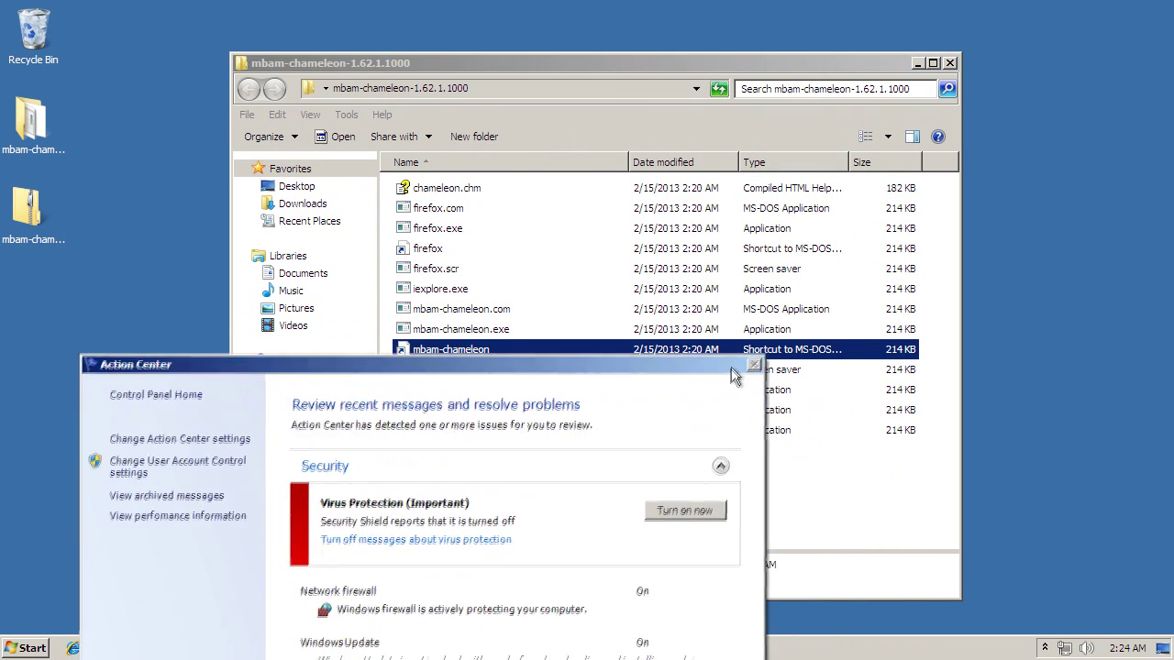
click(756, 347)
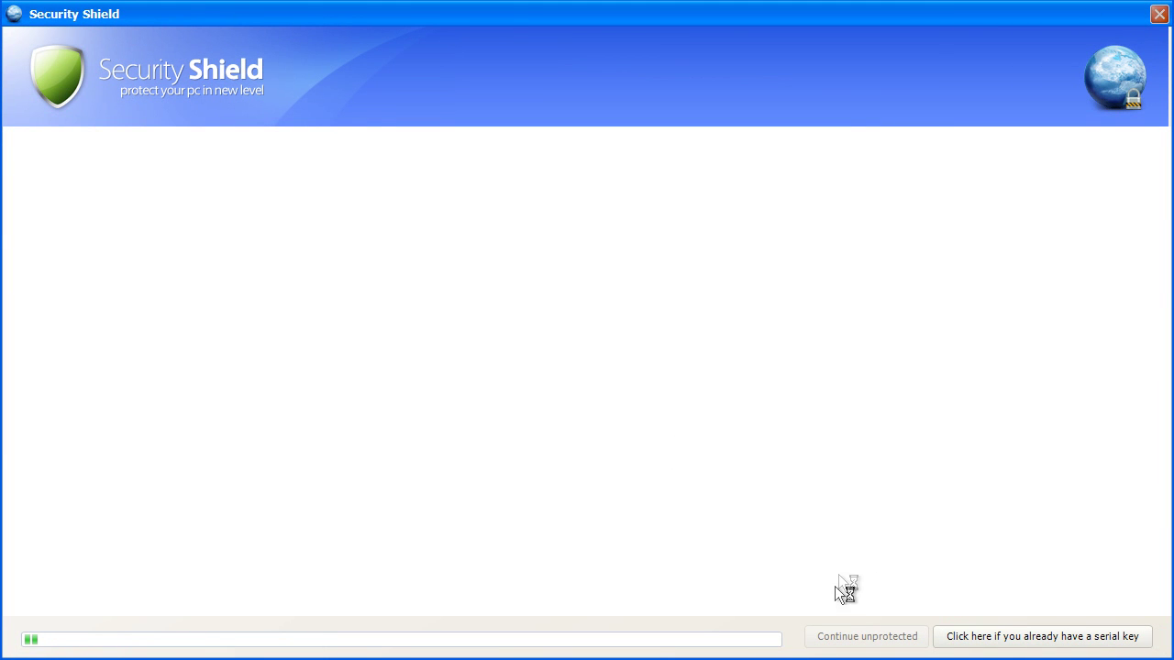
click(860, 636)
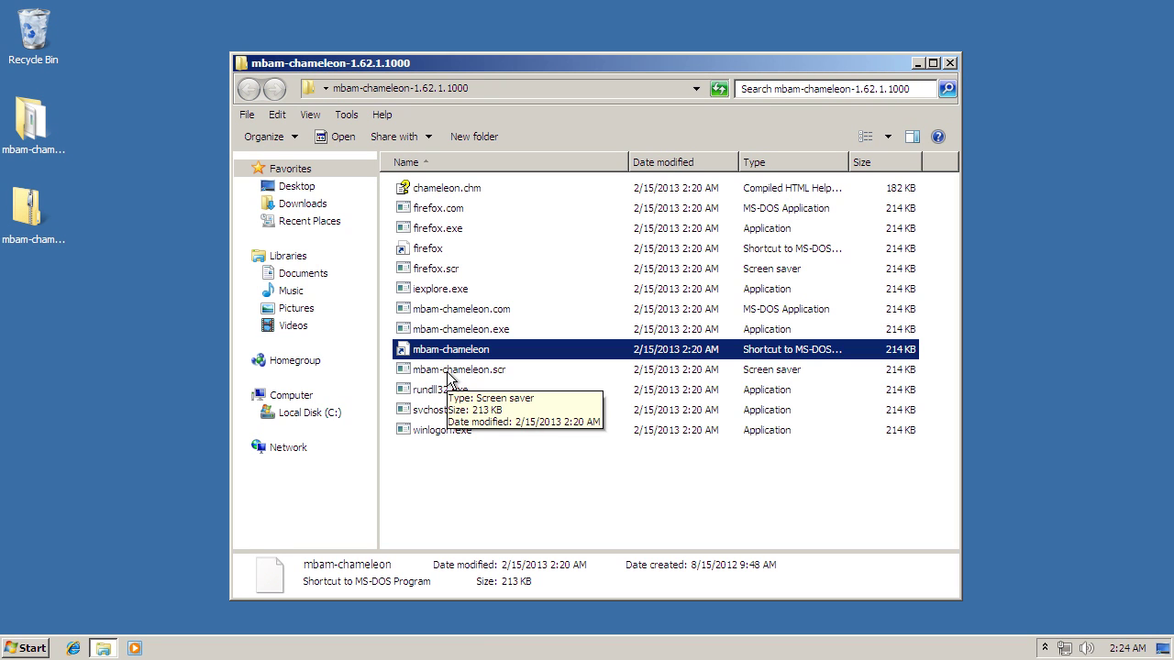
Try to run mbam-chameleon.scr and rundll32.exe, continuing at the Chameleon console and declining each Security Shield prompt.
double_click(448, 371)
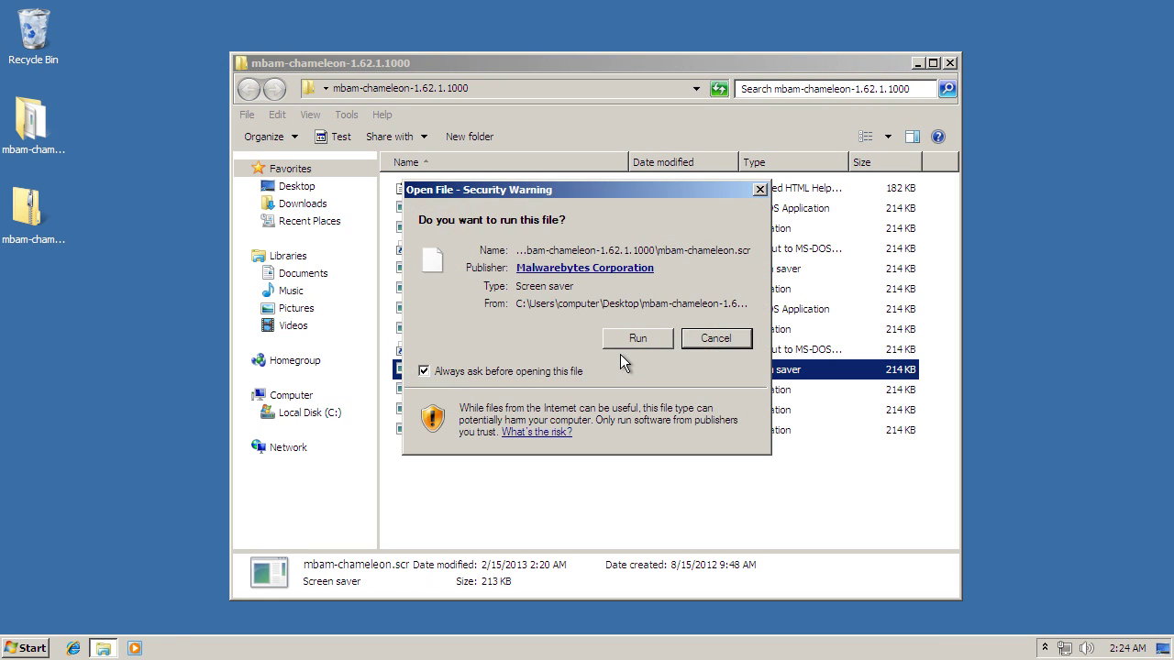
click(624, 341)
key(Return)
click(669, 373)
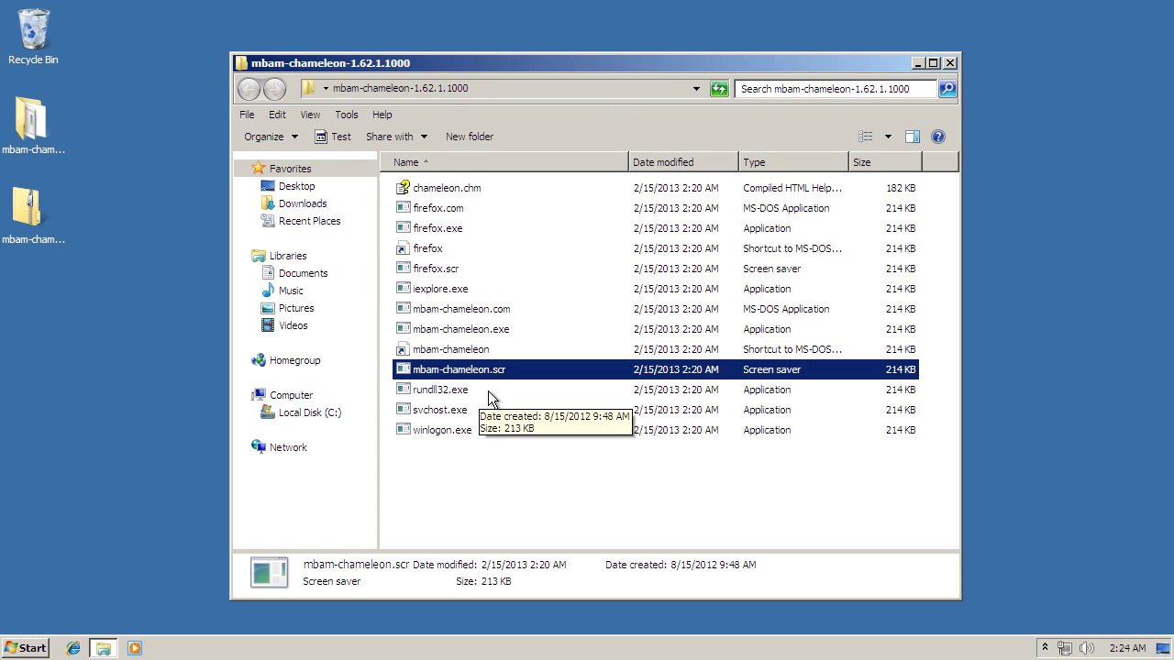
double_click(489, 392)
click(624, 340)
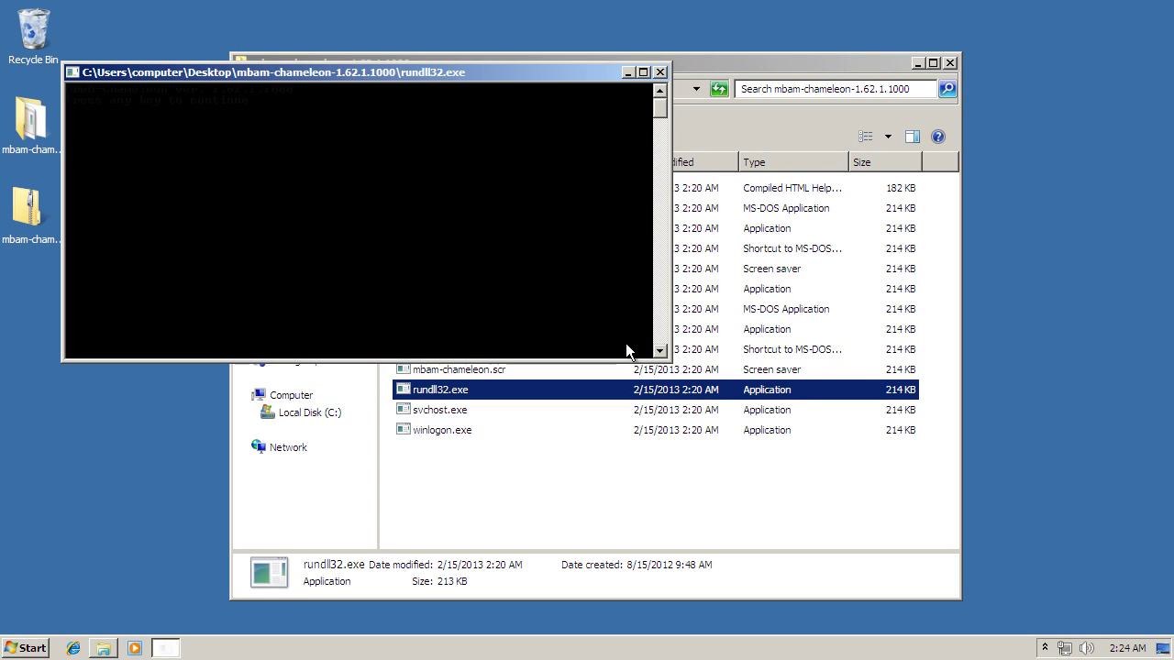
key(Return)
click(655, 373)
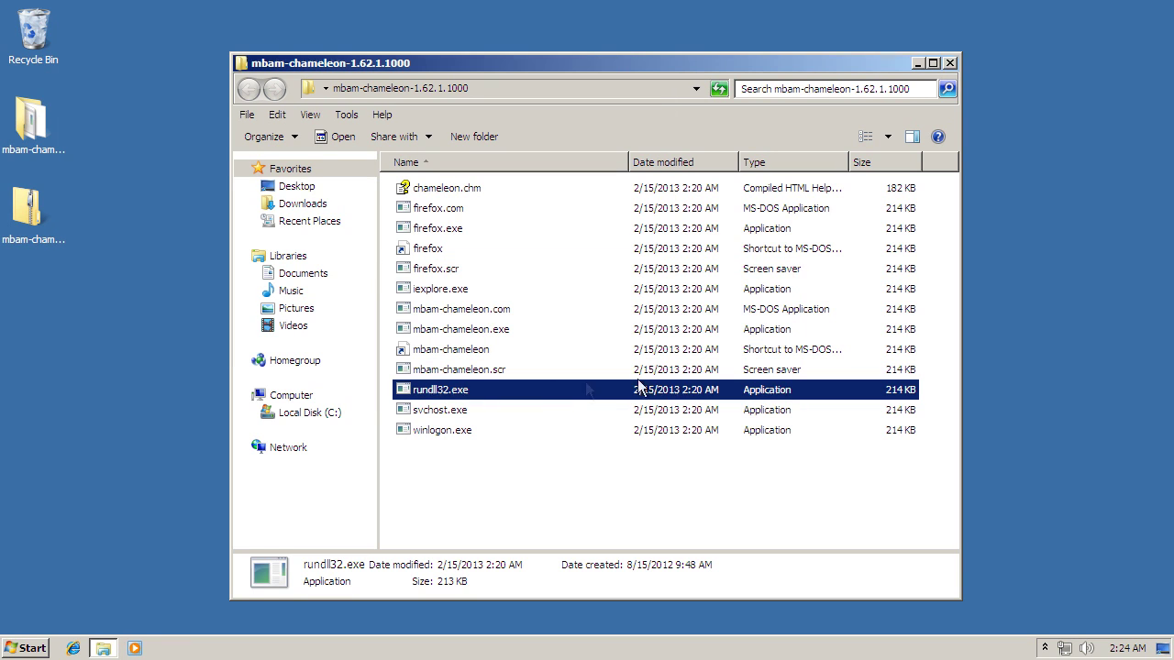
Try to run svchost.exe and winlogon.exe from the mbam-chameleon-1.62.1.1000 folder, declining each Security Shield prompt.
double_click(439, 415)
click(710, 339)
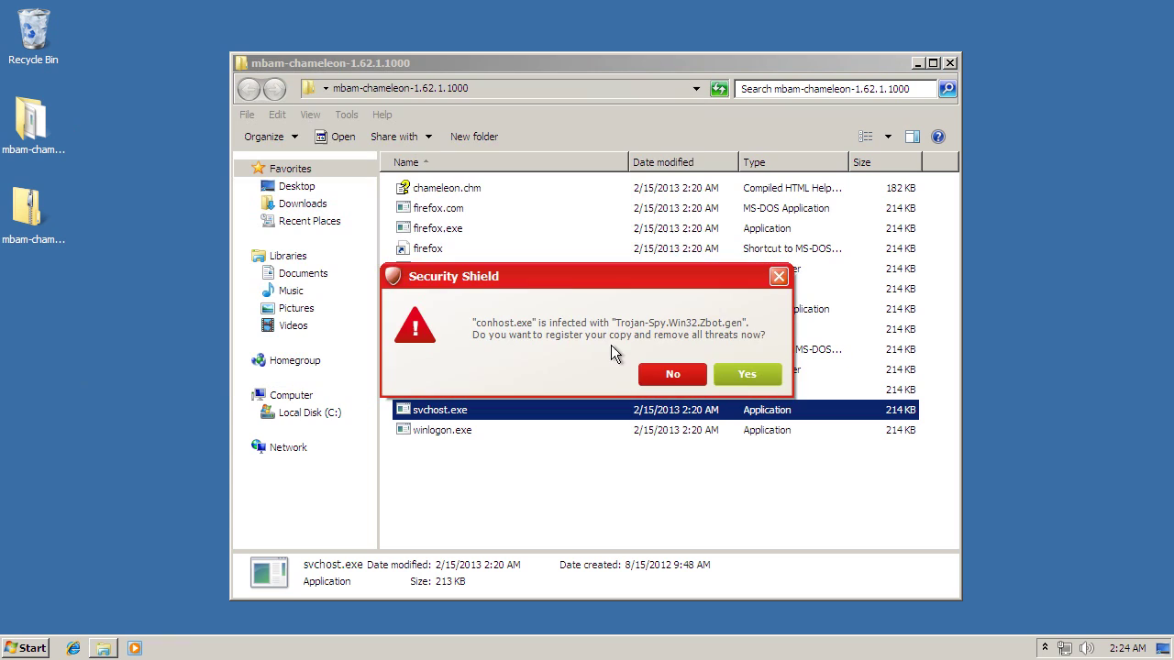
click(642, 369)
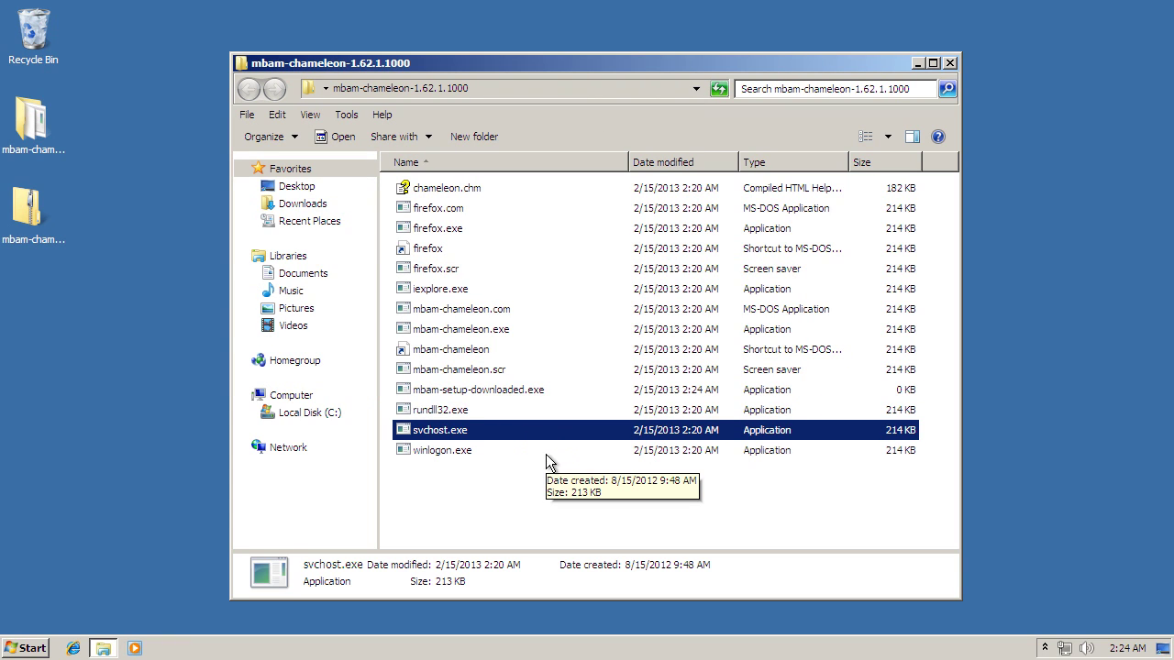
double_click(461, 451)
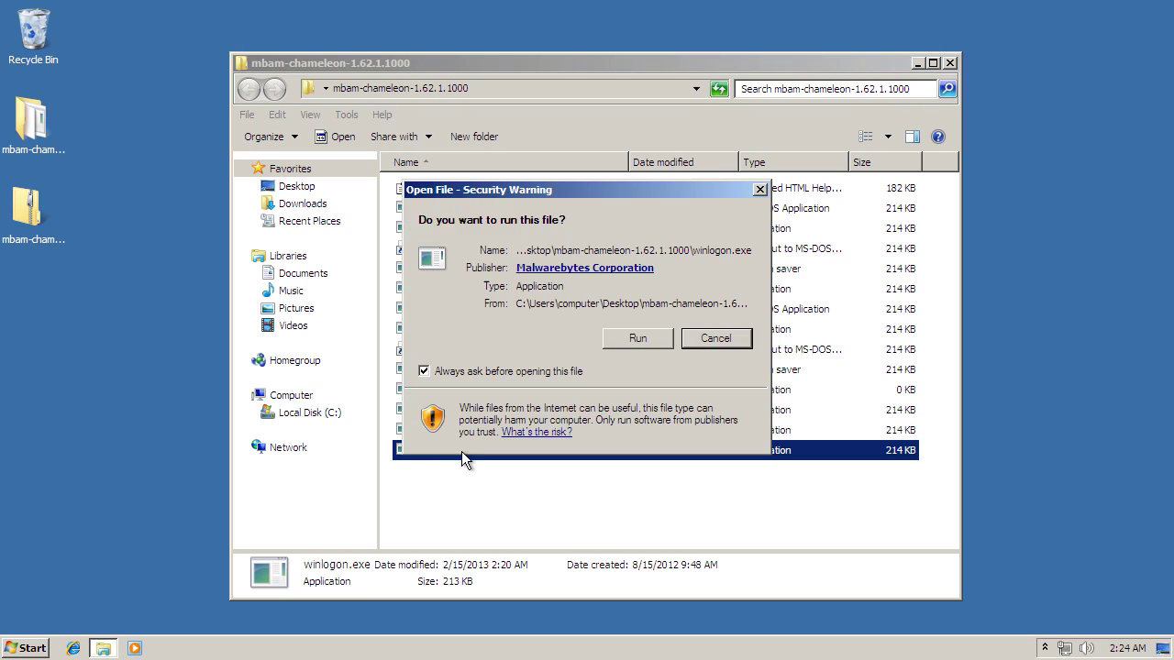
click(636, 347)
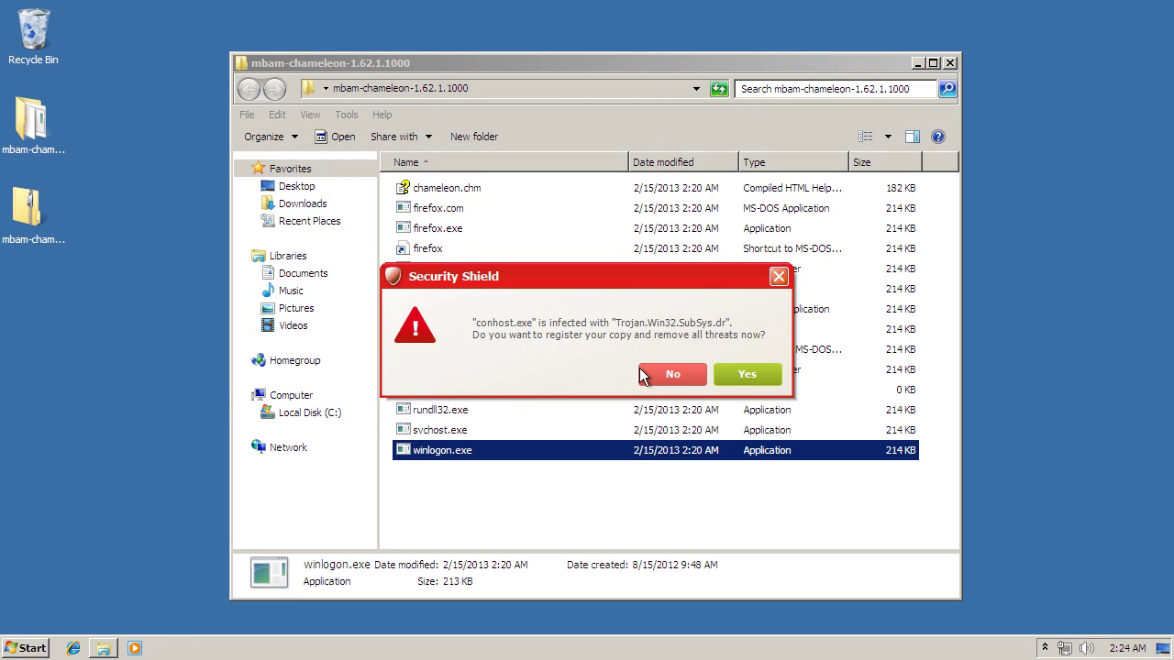
click(646, 377)
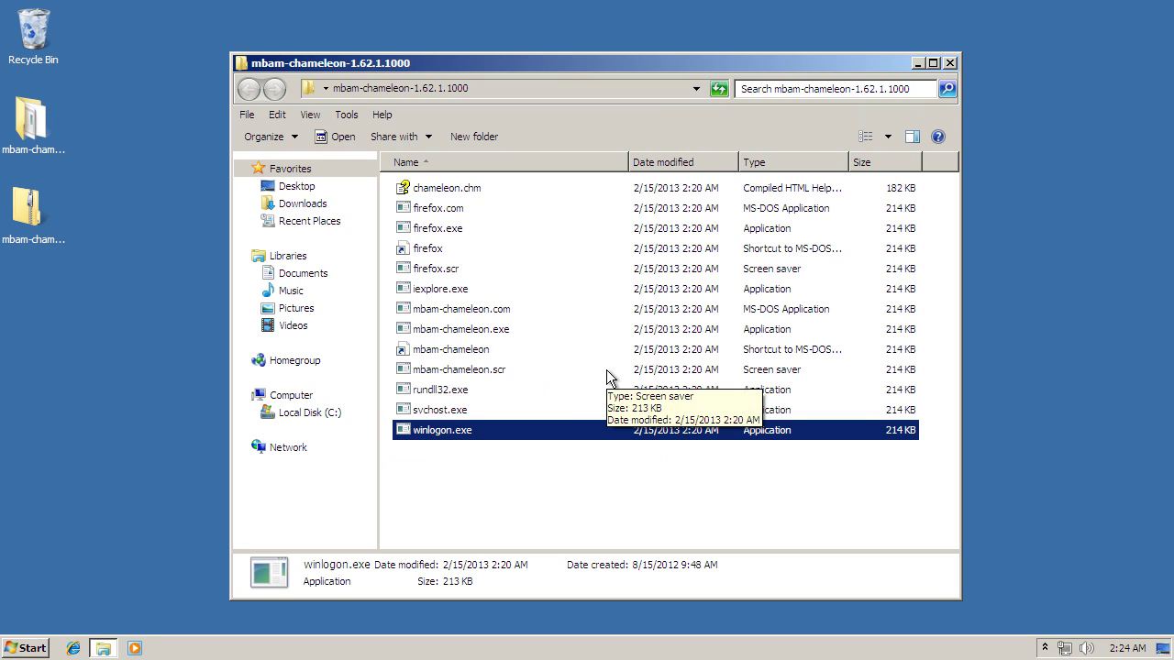
Rename winlogon.exe to csrss.exe and try to run it, dismissing the Security Shield prompt and warning balloon.
right_click(432, 436)
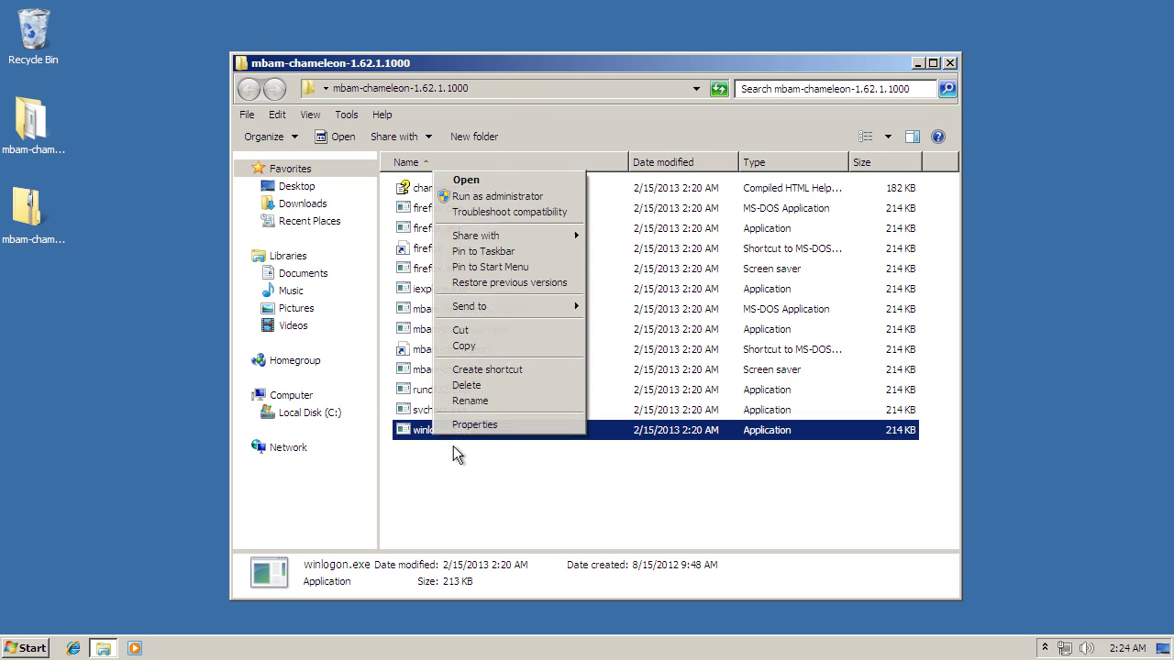
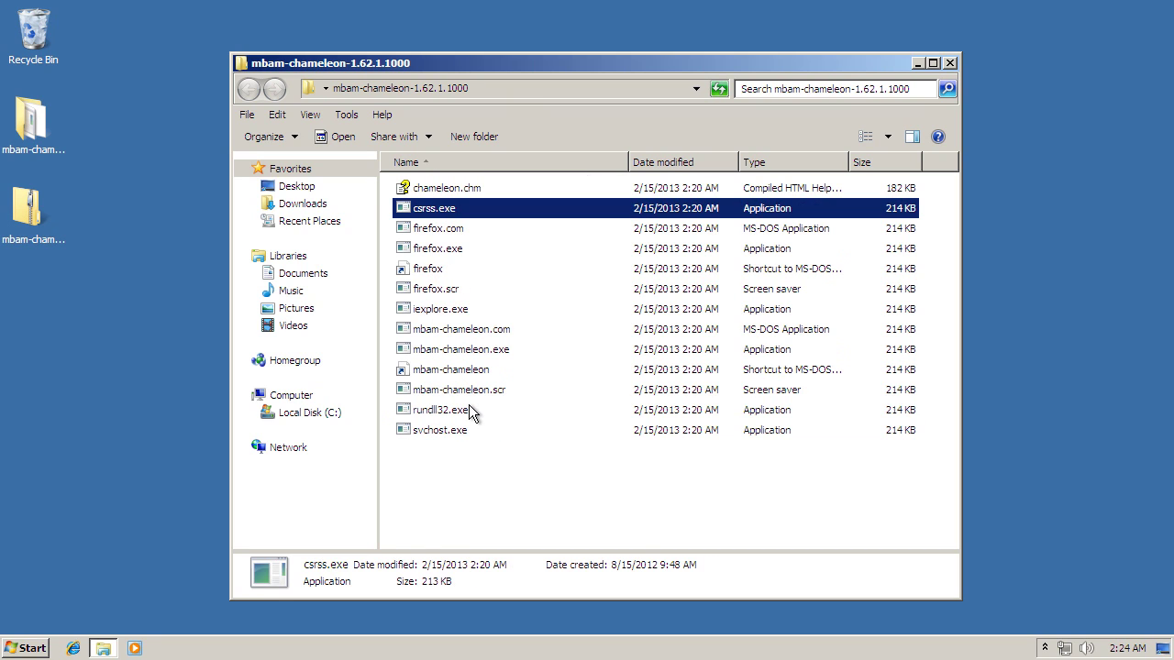
key(Return)
click(653, 338)
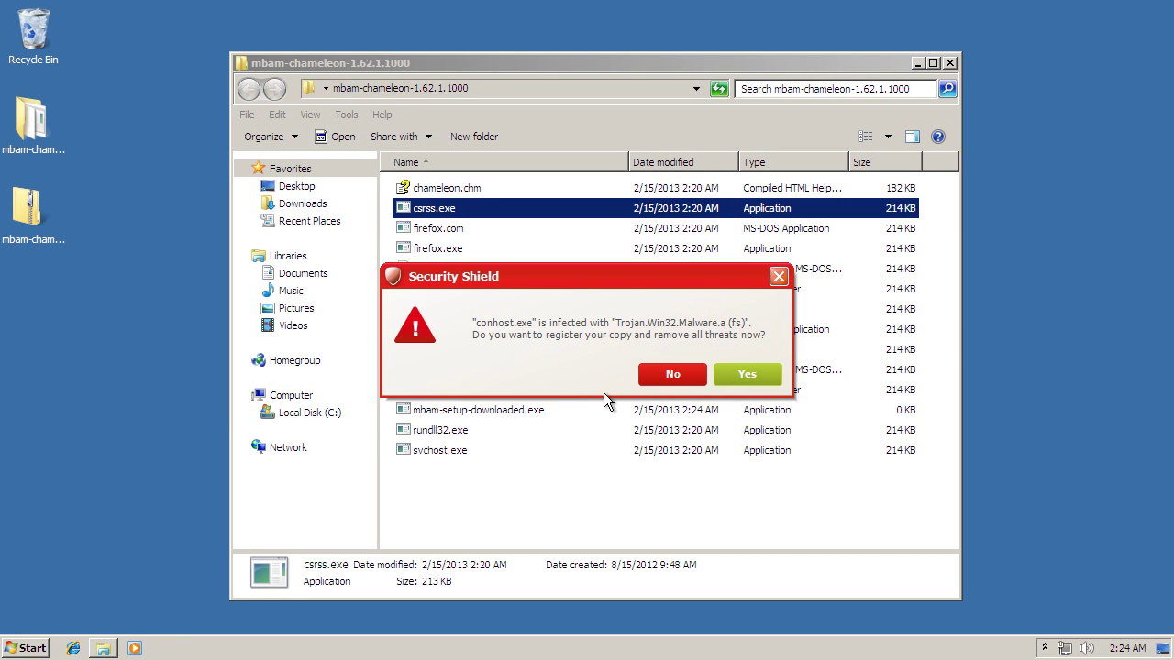
click(672, 376)
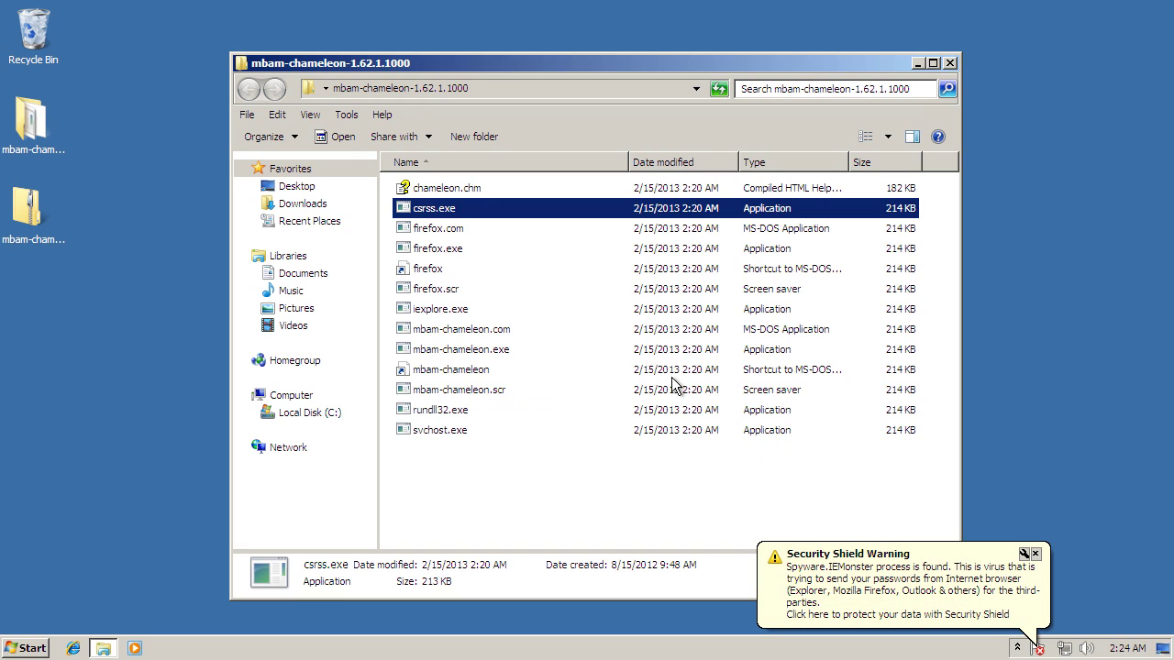
click(1035, 554)
Close the Windows Help and Support page about safe mode on the Safe Mode desktop.
click(704, 502)
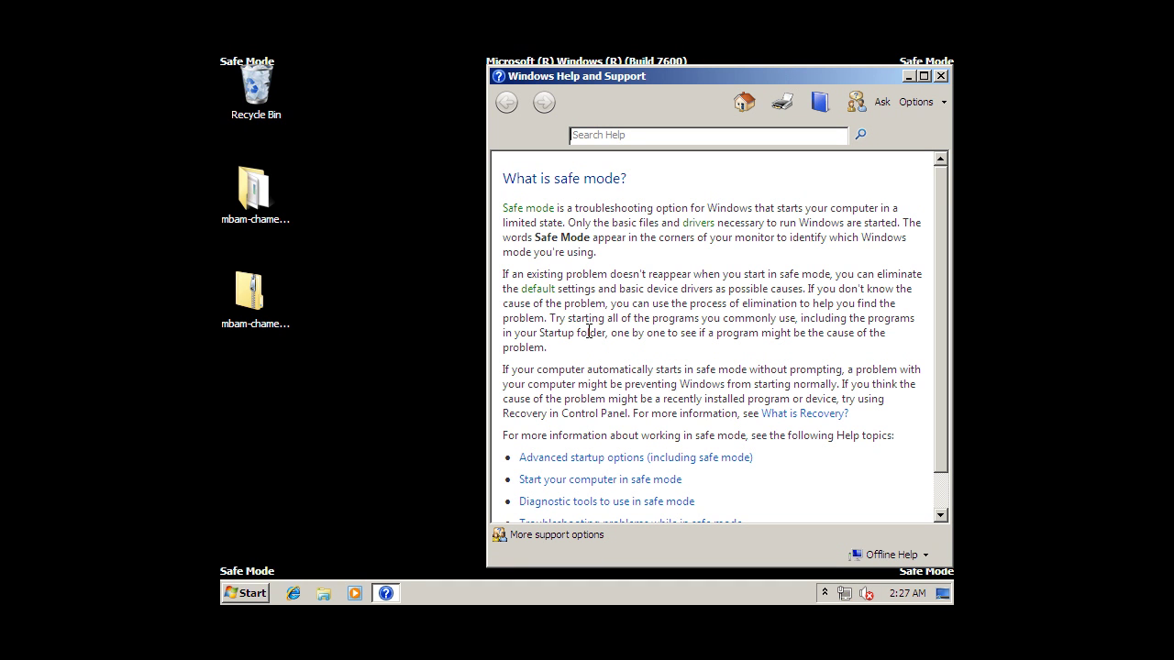
click(940, 76)
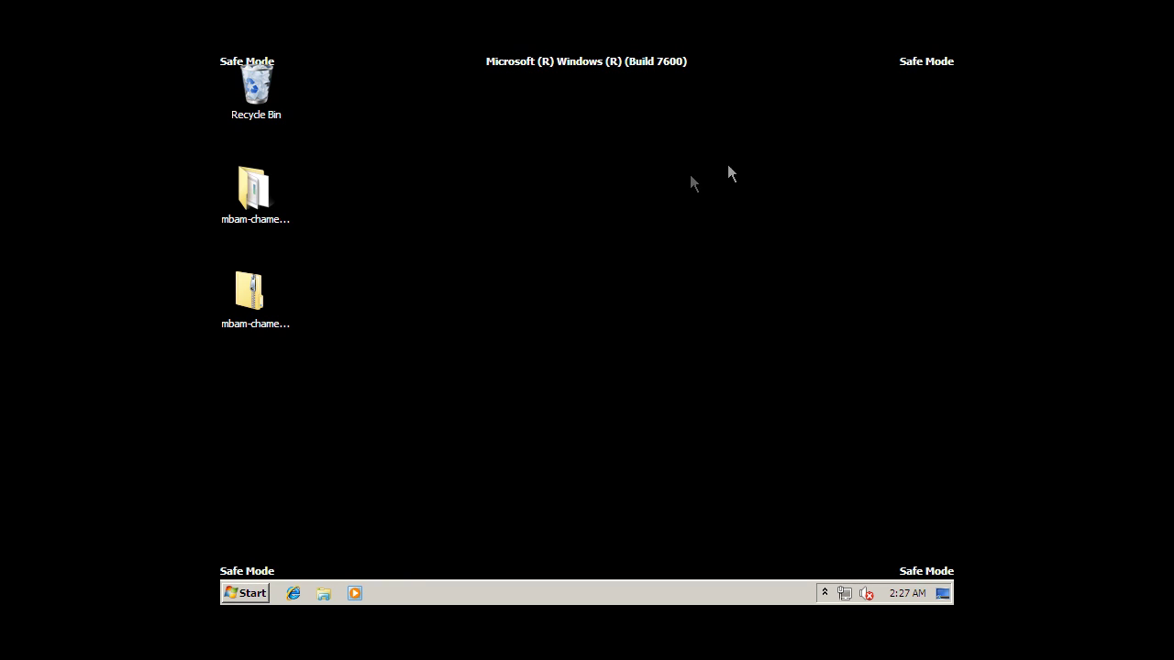
Run firefox.com from the mbam-chameleon-1.62.1.1000 folder, continuing through the Chameleon console and database update, and close the folder window.
double_click(263, 192)
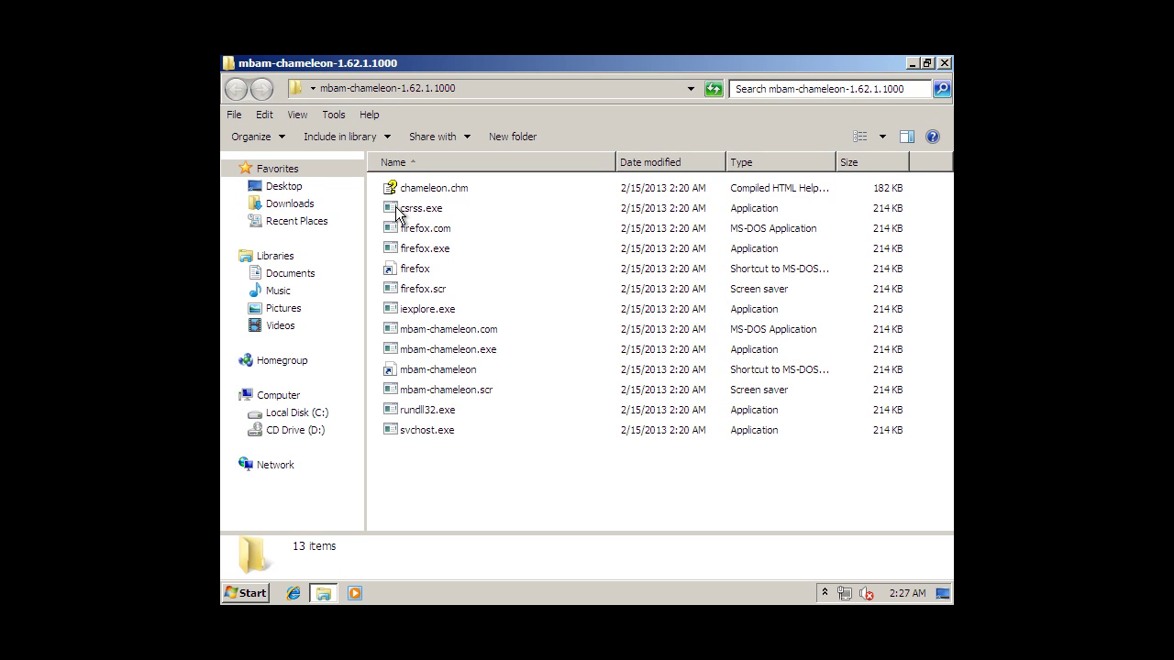
click(419, 234)
double_click(419, 234)
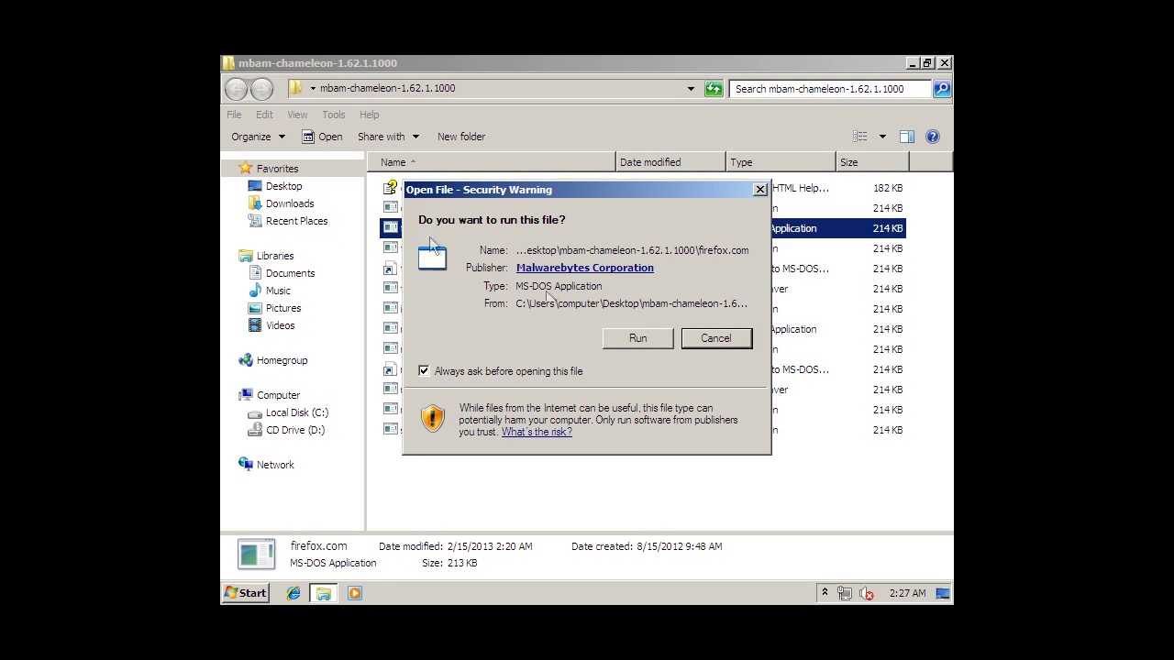
click(625, 341)
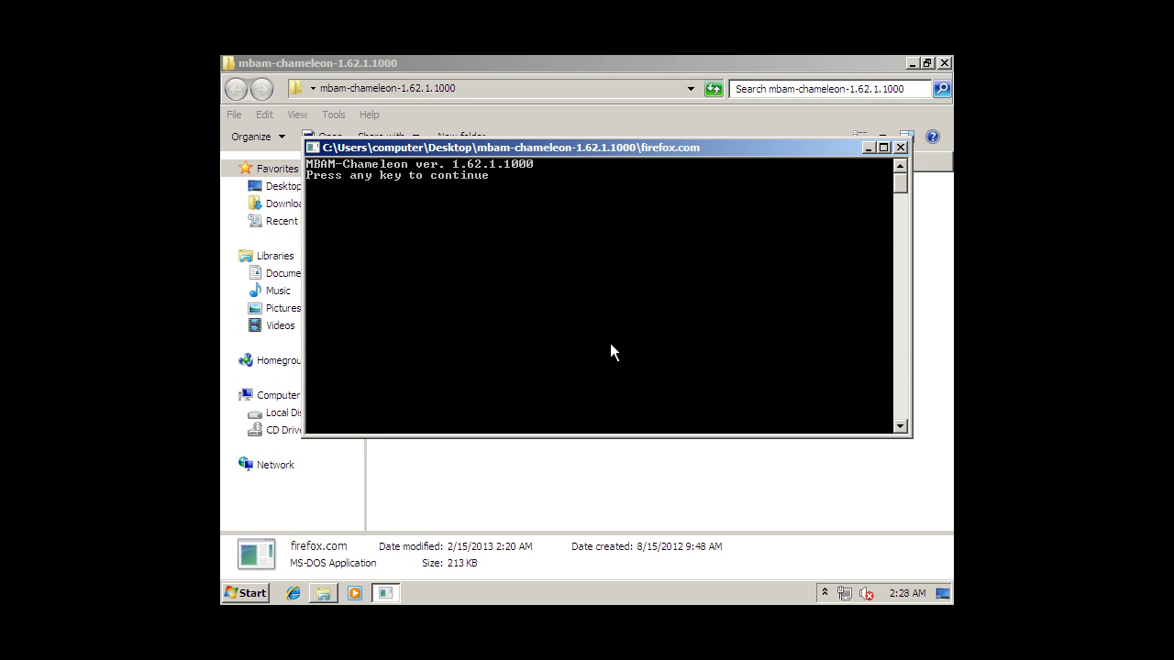
key(Return)
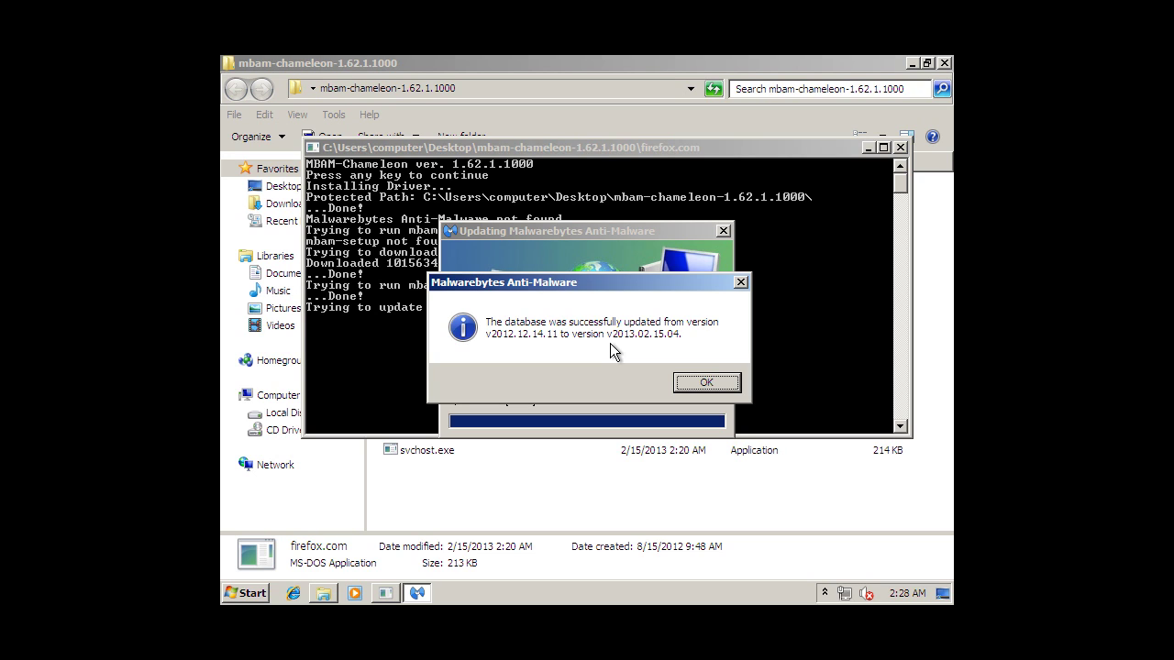
key(Return)
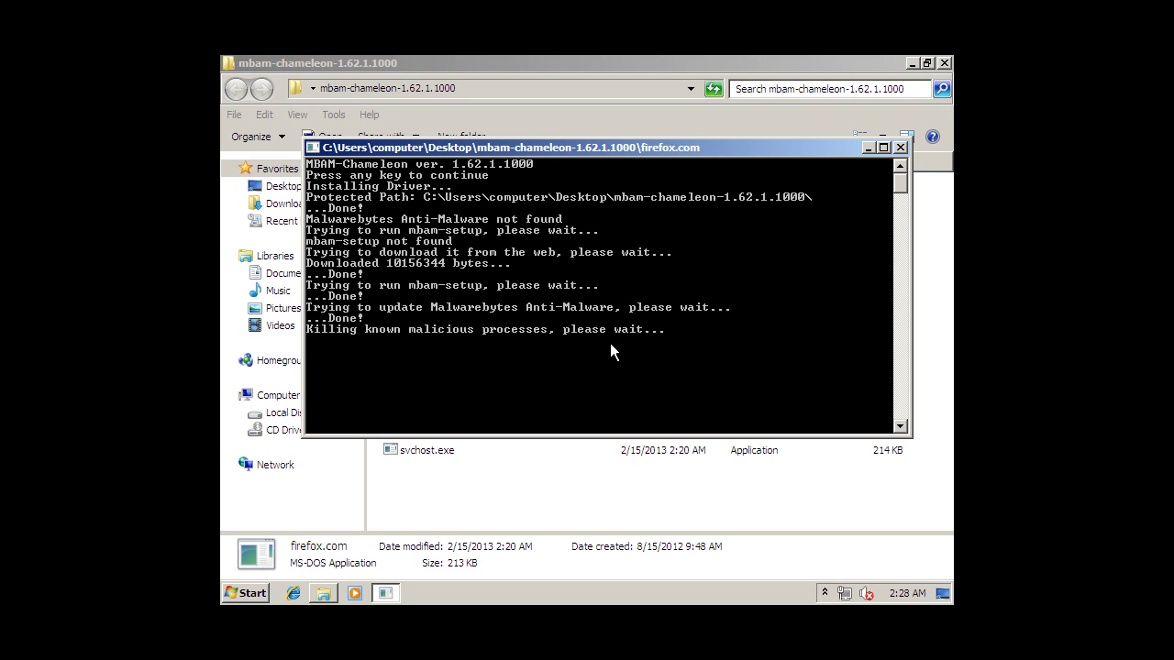
click(759, 61)
click(943, 64)
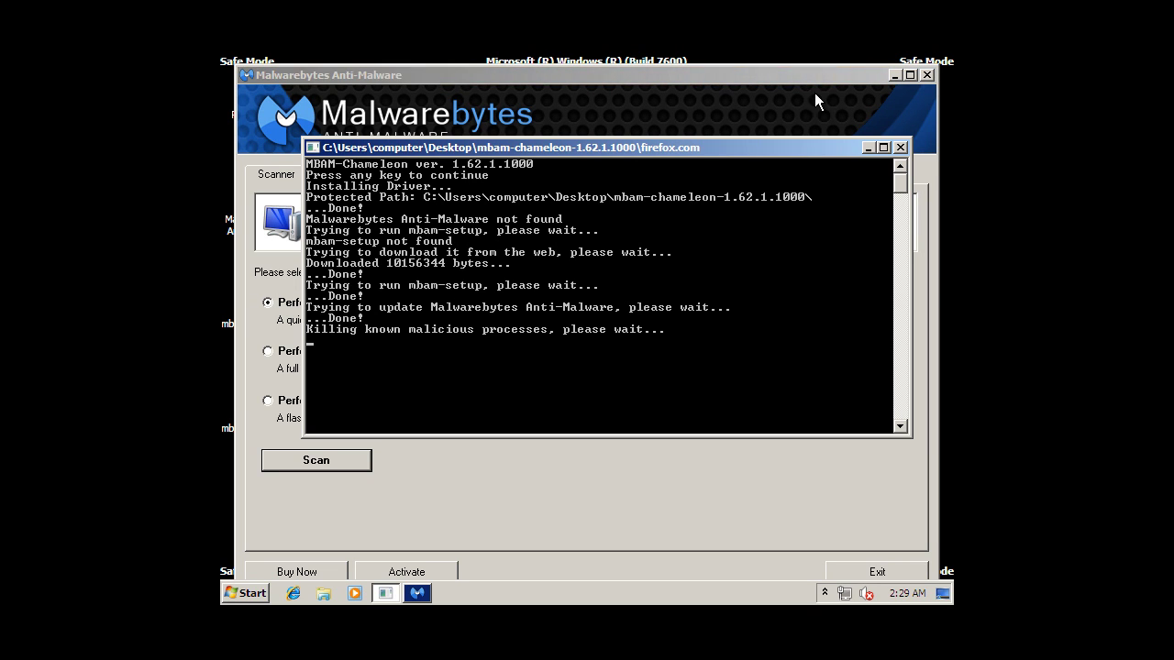
Maximize the Malwarebytes Anti-Malware window and check for database updates, dismissing the result message.
click(910, 75)
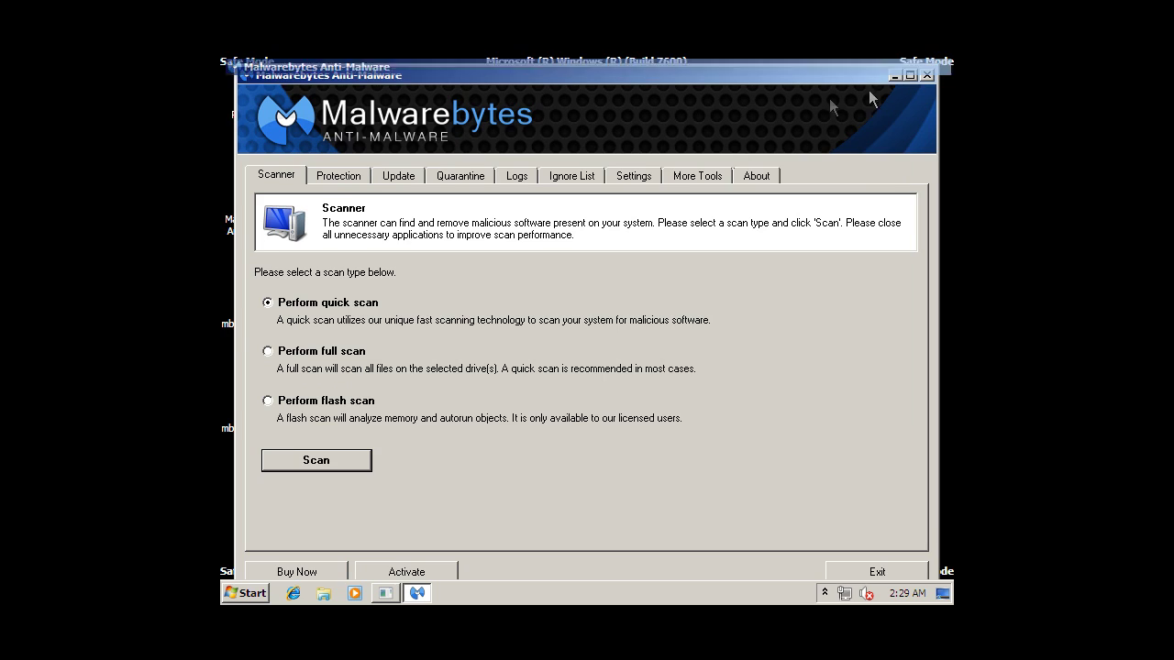
click(368, 165)
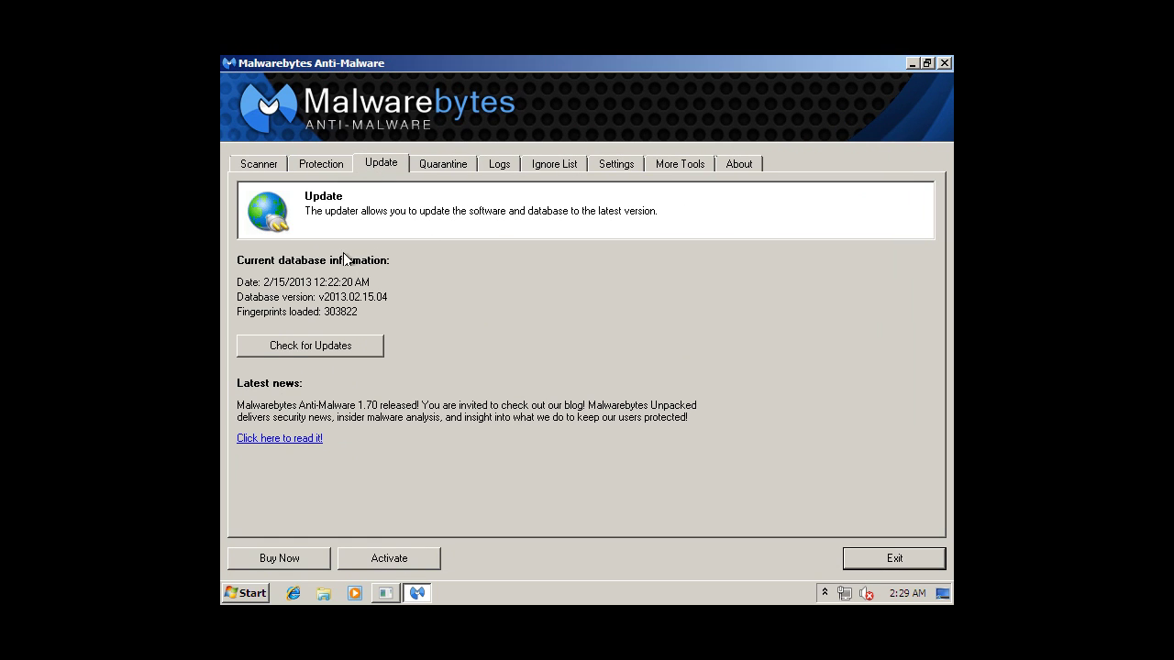
click(281, 346)
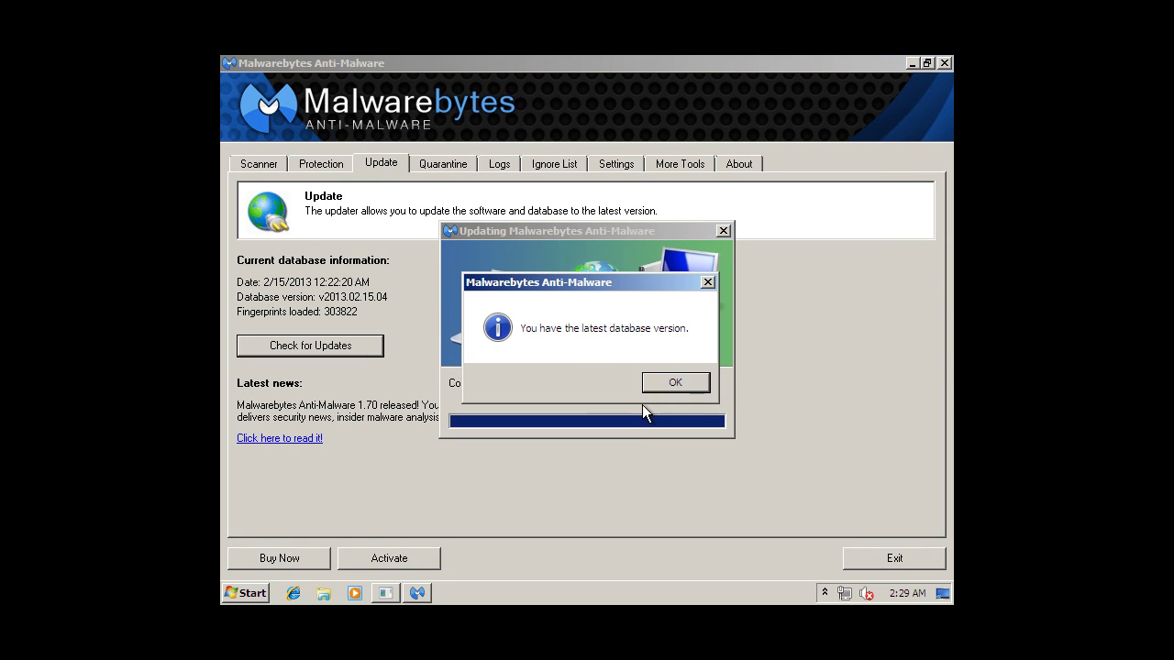
click(674, 382)
Run a quick scan, briefly viewing the Chameleon console meanwhile, and dismiss the scan completion message.
click(257, 167)
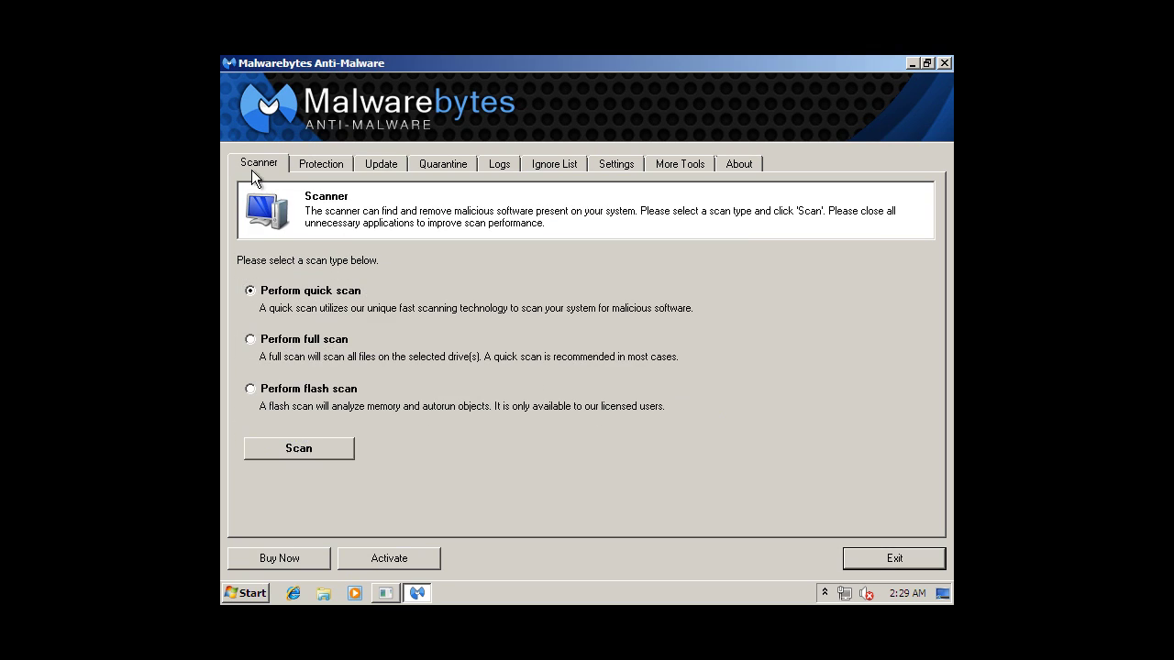
click(303, 452)
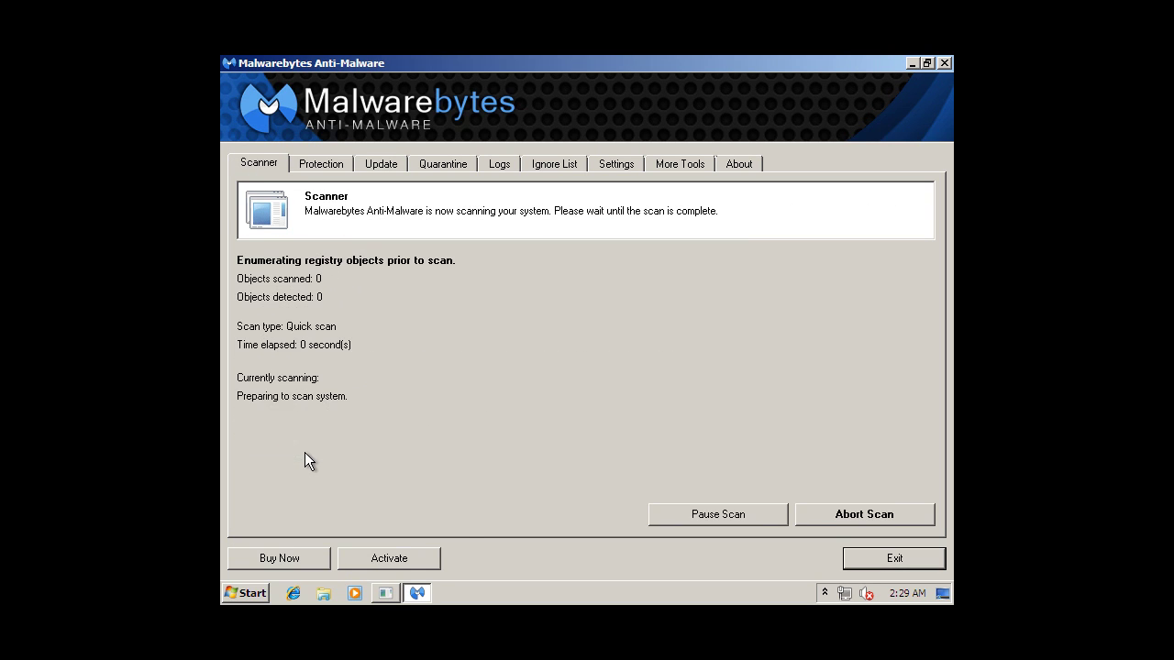
click(390, 596)
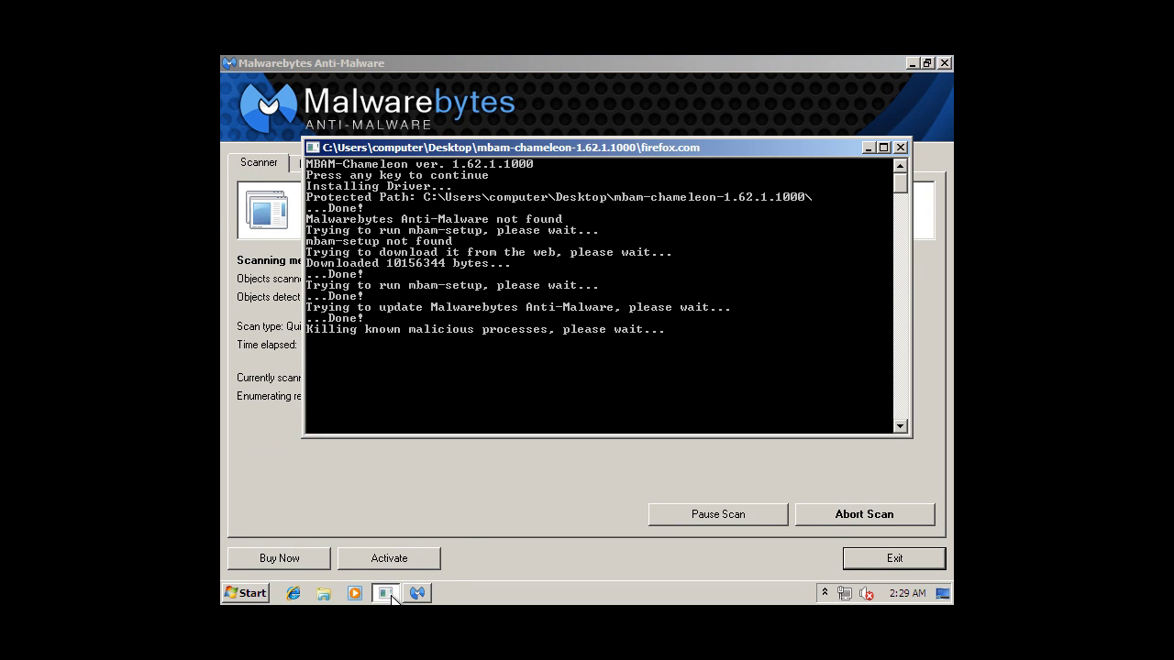
click(522, 477)
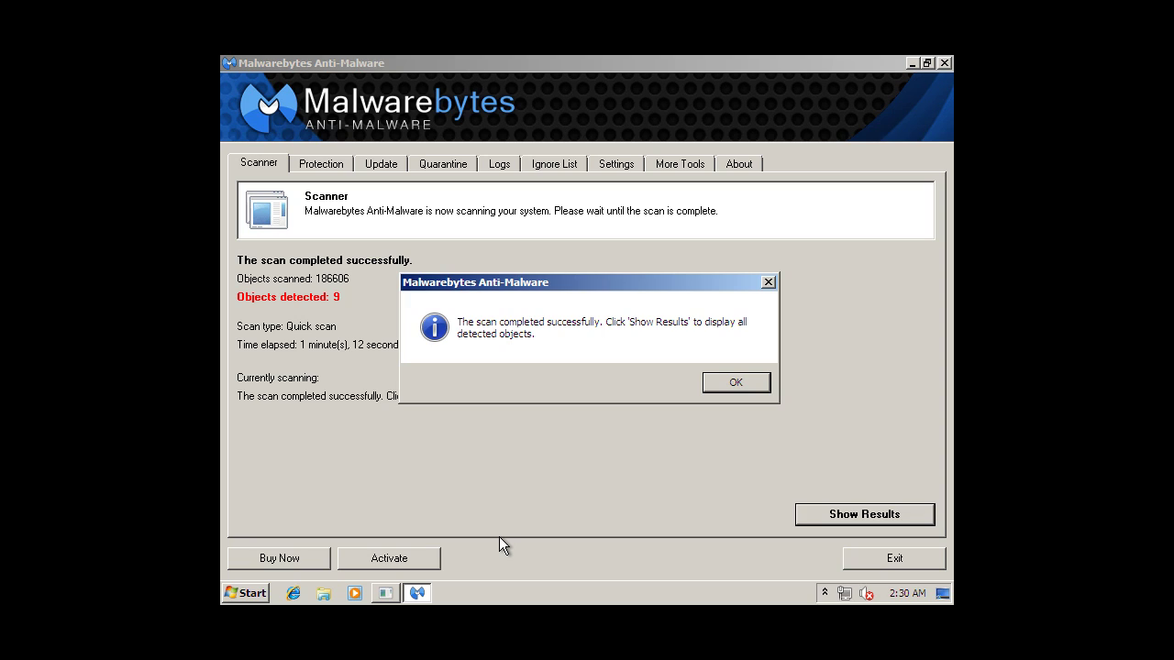
click(713, 385)
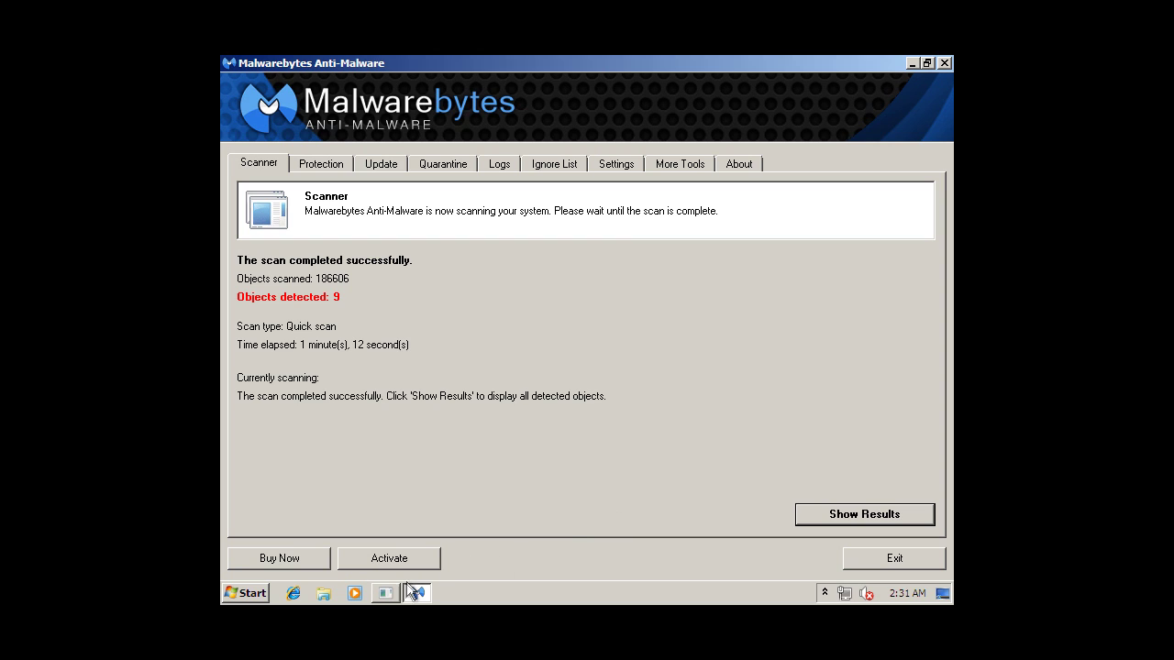
Show the scan results with the Item column widened, remove all checked detections, and close the scan log.
mouse_move(394, 594)
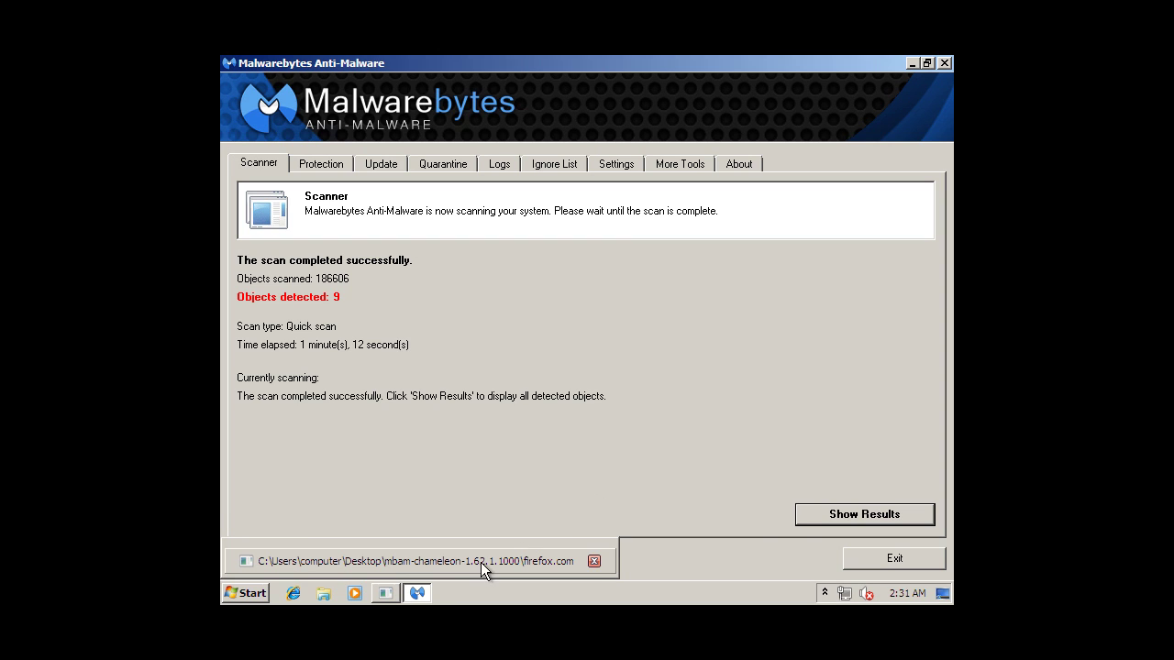
click(874, 522)
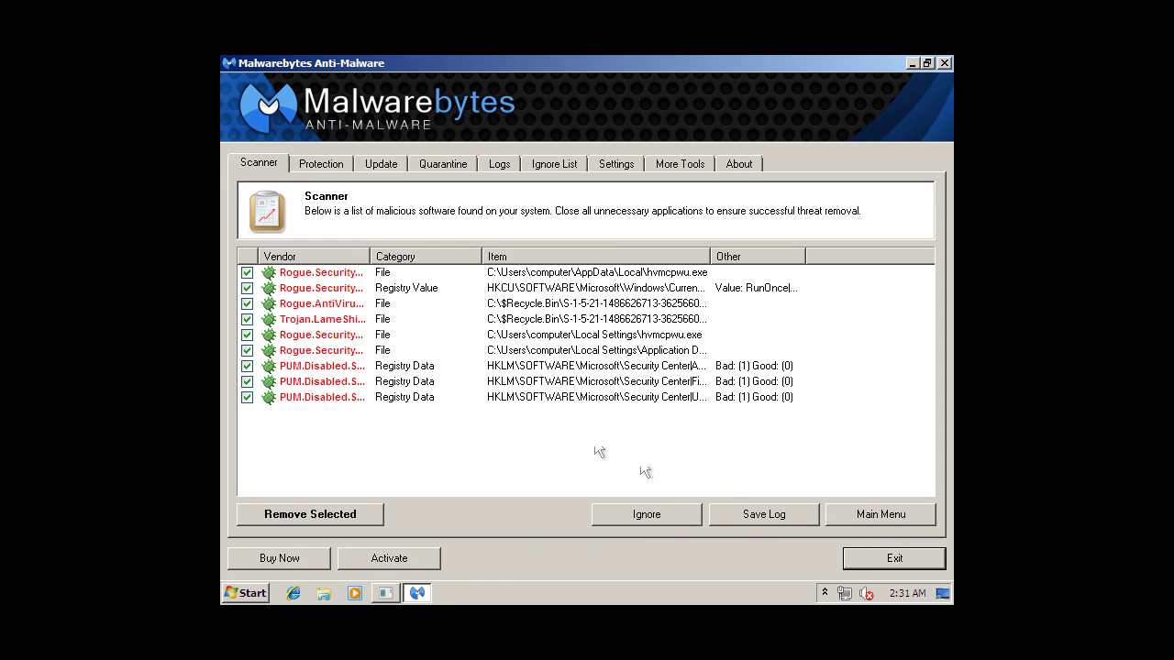
double_click(710, 257)
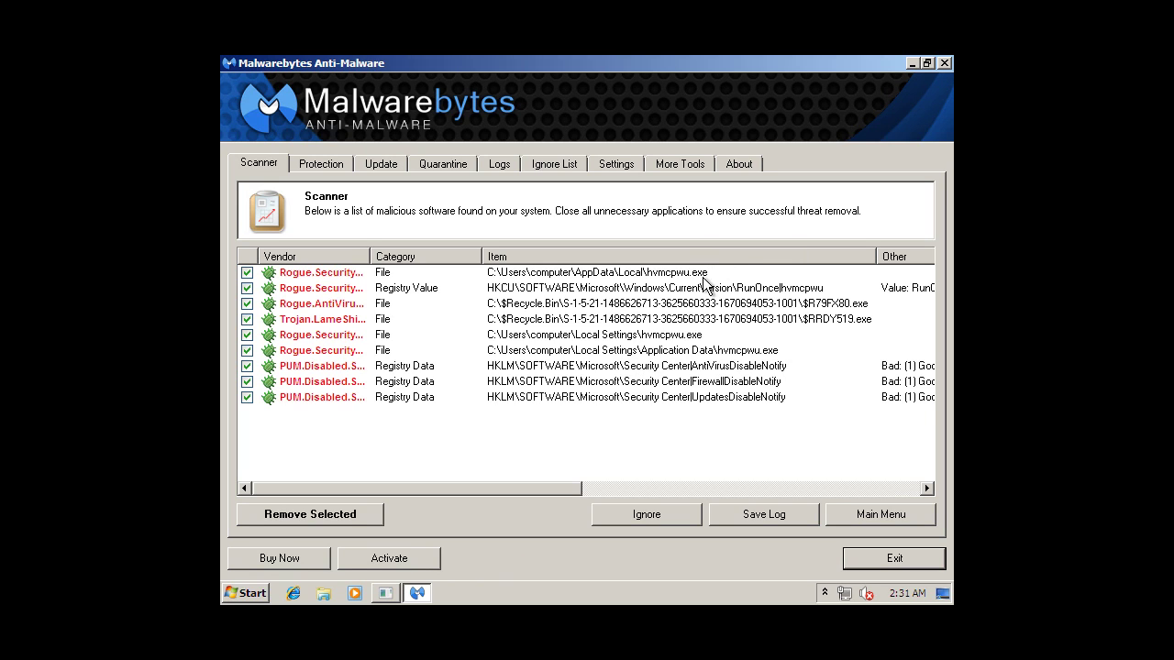
click(296, 516)
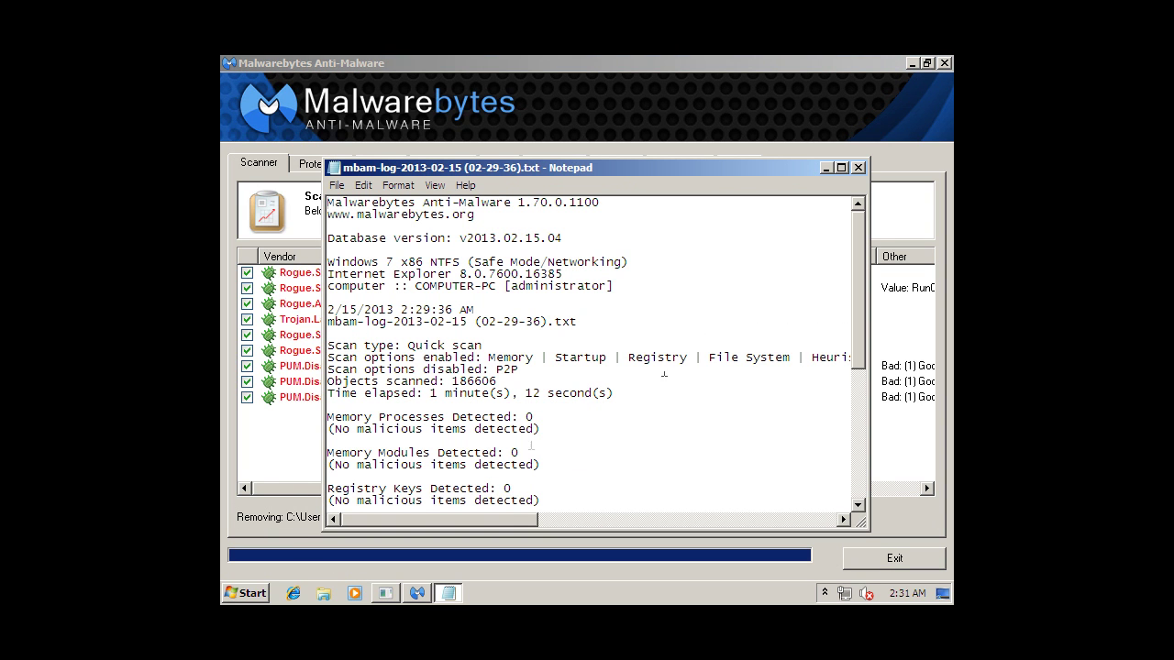
click(858, 167)
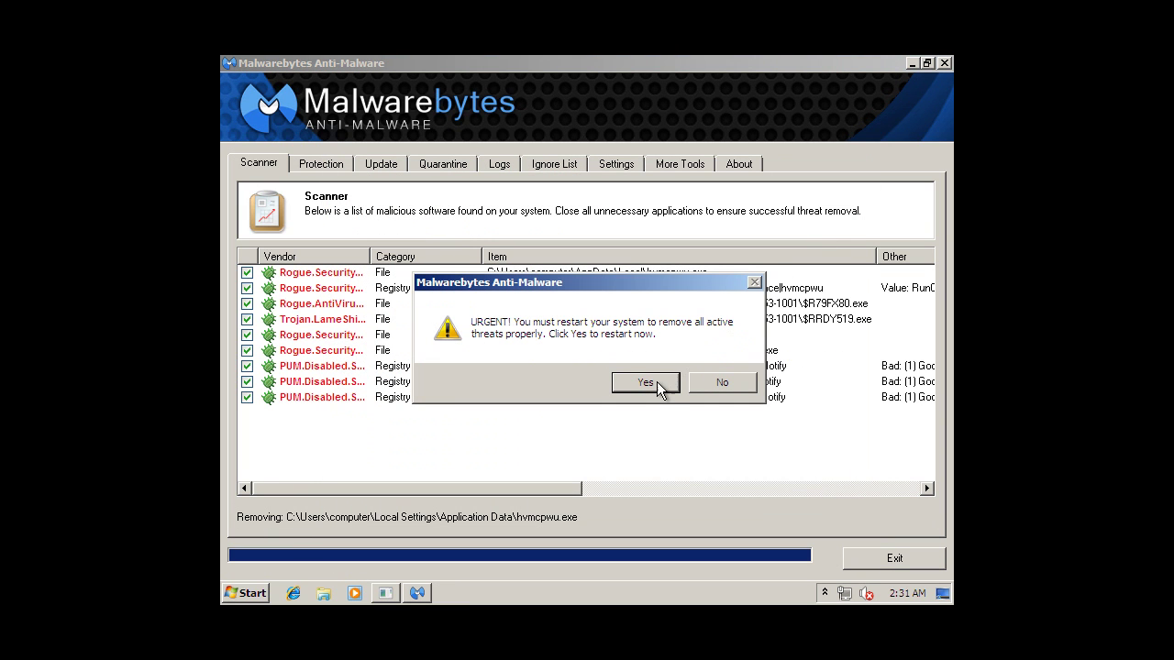